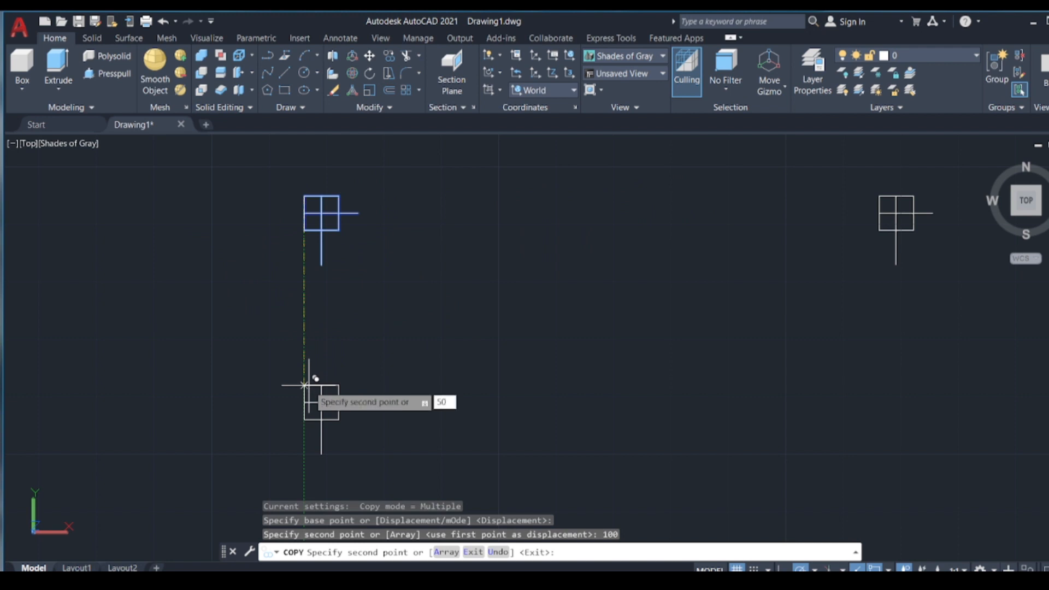
Step: Copy the upper-left square with its stub lines 50 units straight down
{"action": "key", "text": "Return"}
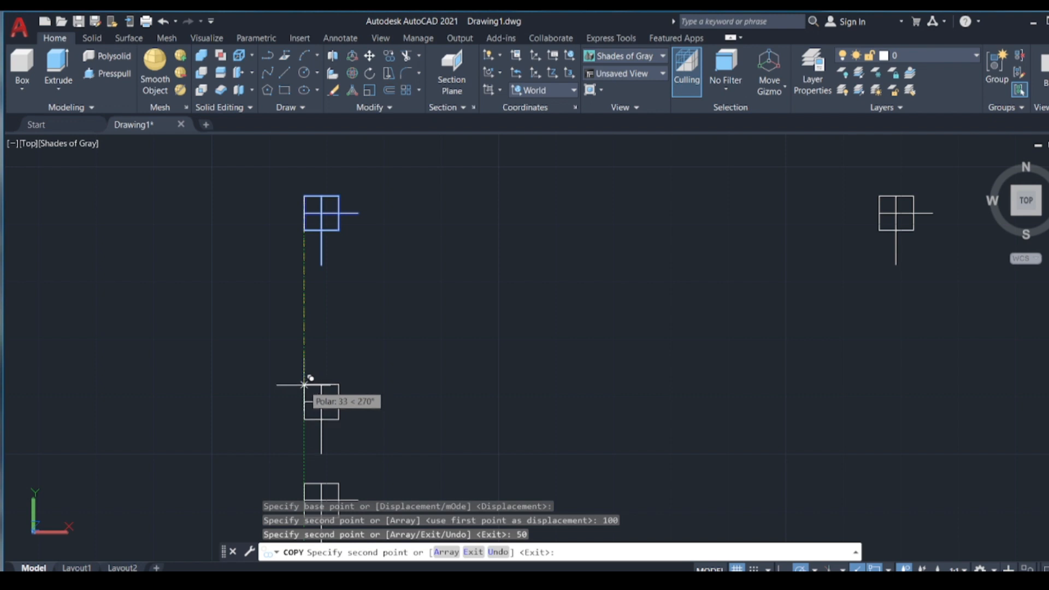
{"action": "right_click", "coordinate": [304, 385]}
{"action": "left_click", "coordinate": [385, 400]}
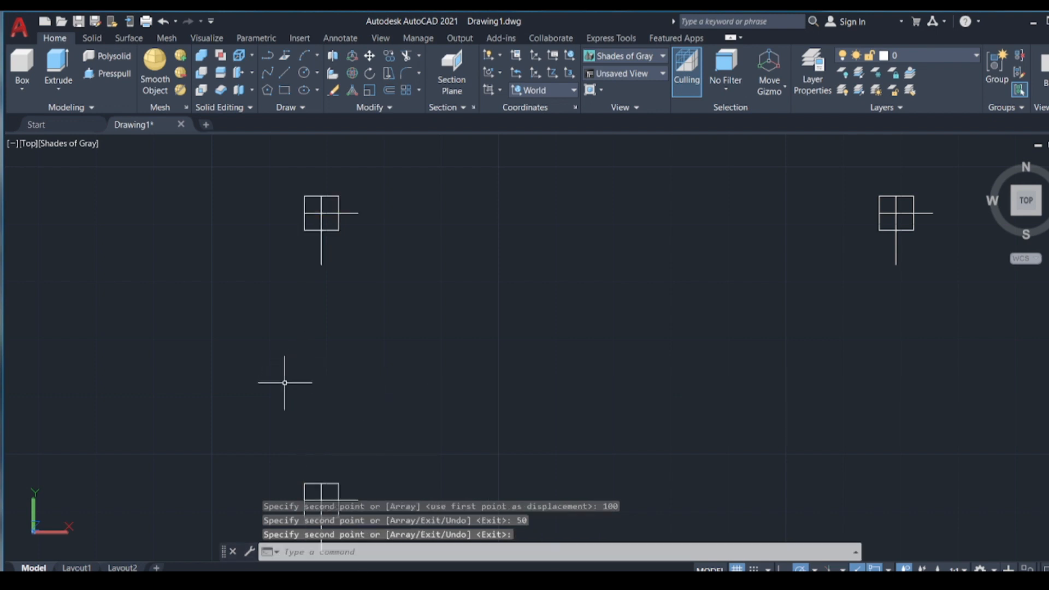
Step: Copy the lower-left square and its stub lines 100 units to the right, using the square's upper-left corner as base point
{"action": "scroll", "coordinate": [295, 385], "scroll_direction": "down", "scroll_amount": 2}
{"action": "left_click", "coordinate": [282, 376]}
{"action": "left_click", "coordinate": [354, 480]}
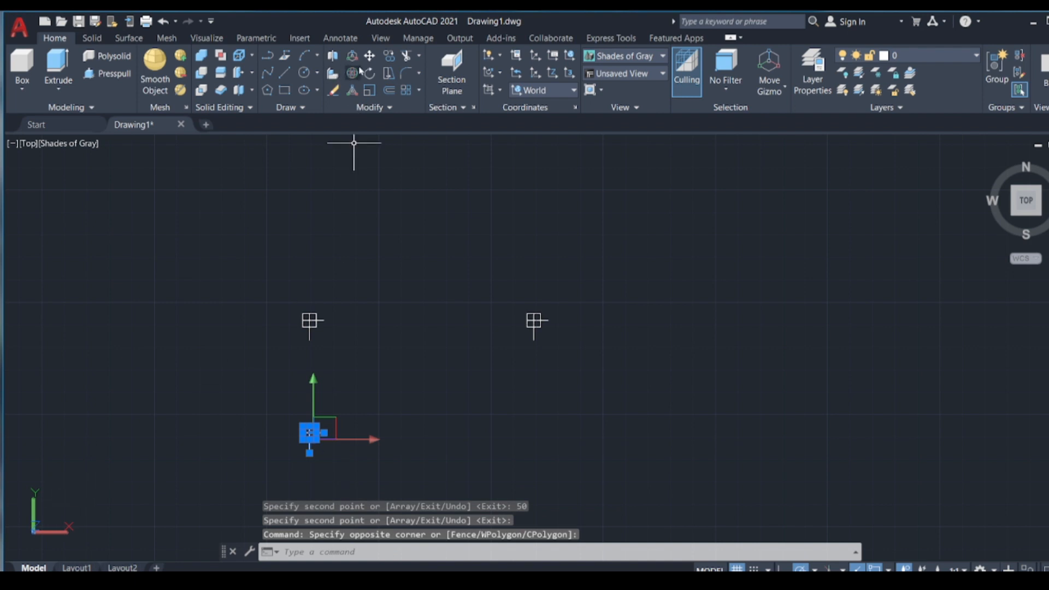
{"action": "type", "text": "co"}
{"action": "key", "text": "Return"}
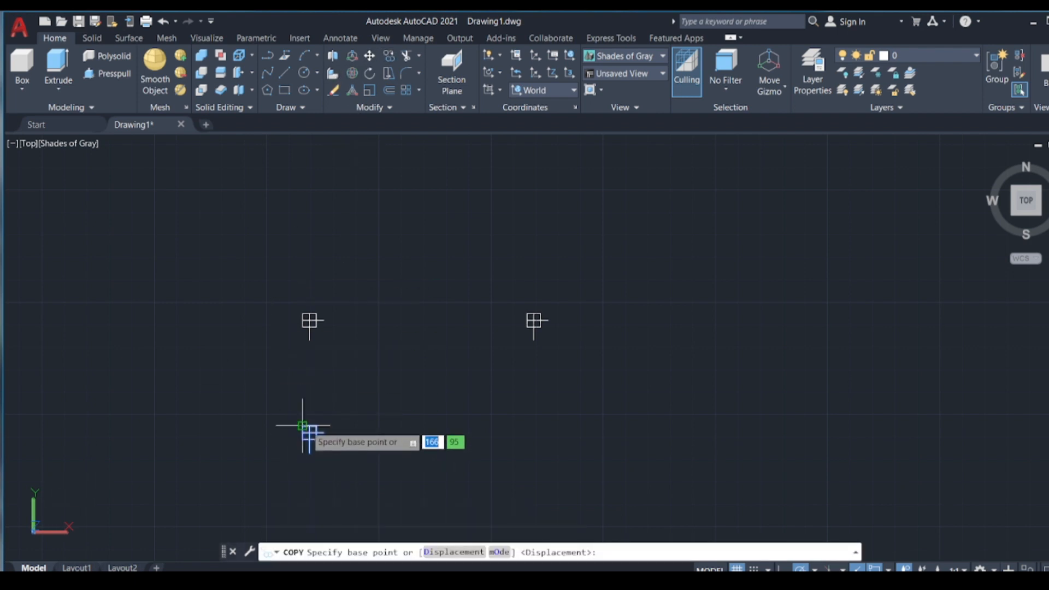
{"action": "left_click", "coordinate": [303, 425]}
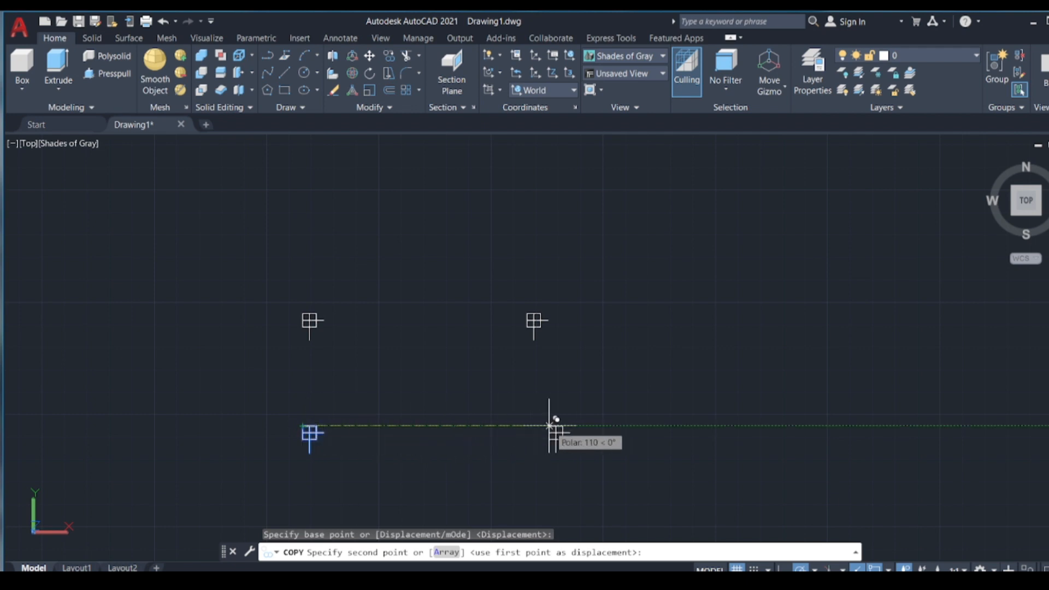
{"action": "type", "text": "100"}
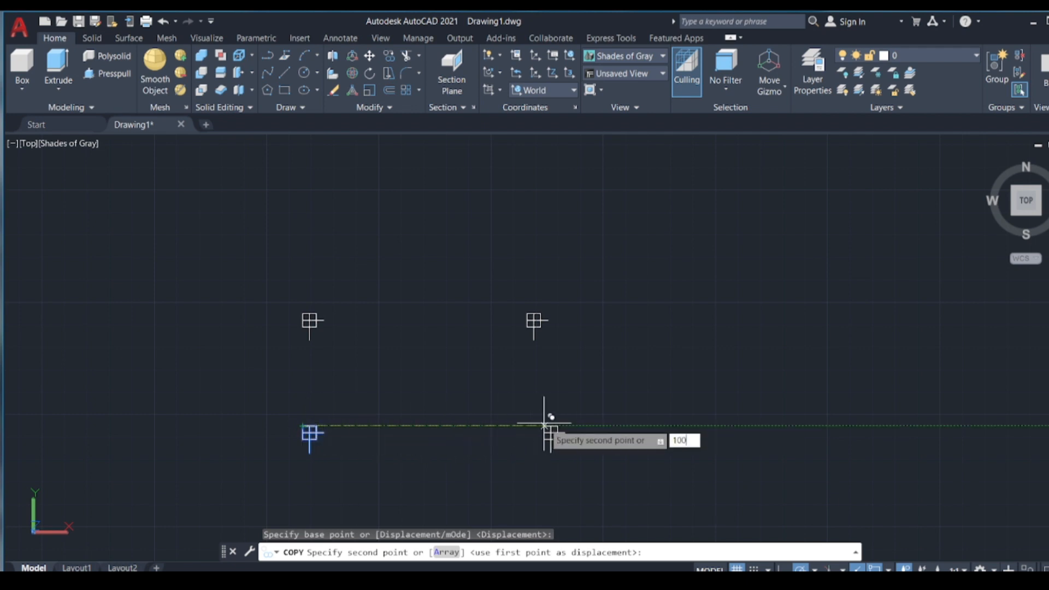
{"action": "key", "text": "Return"}
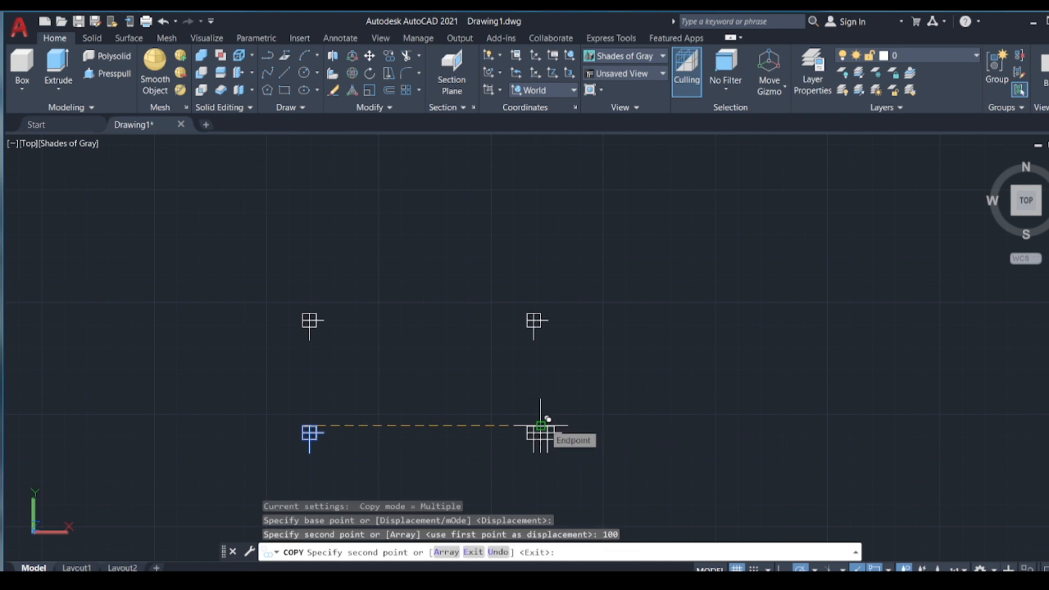
{"action": "key", "text": "Escape"}
{"action": "scroll", "coordinate": [489, 455], "scroll_direction": "down", "scroll_amount": 2}
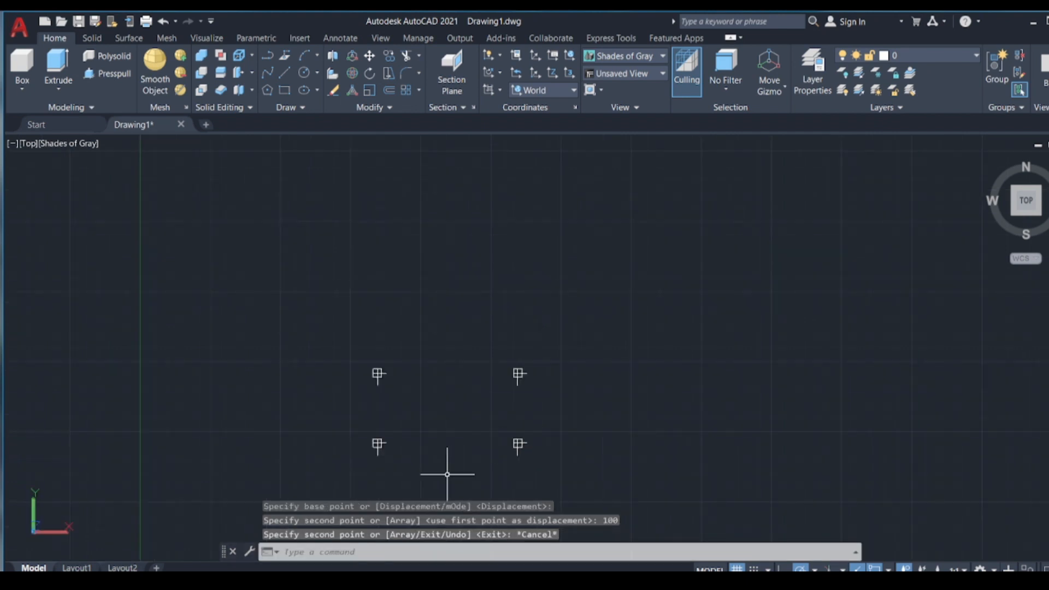
Step: Extend the inward-facing stub lines between the four squares so they connect into a rectangular frame
{"action": "scroll", "coordinate": [448, 470], "scroll_direction": "up", "scroll_amount": 5}
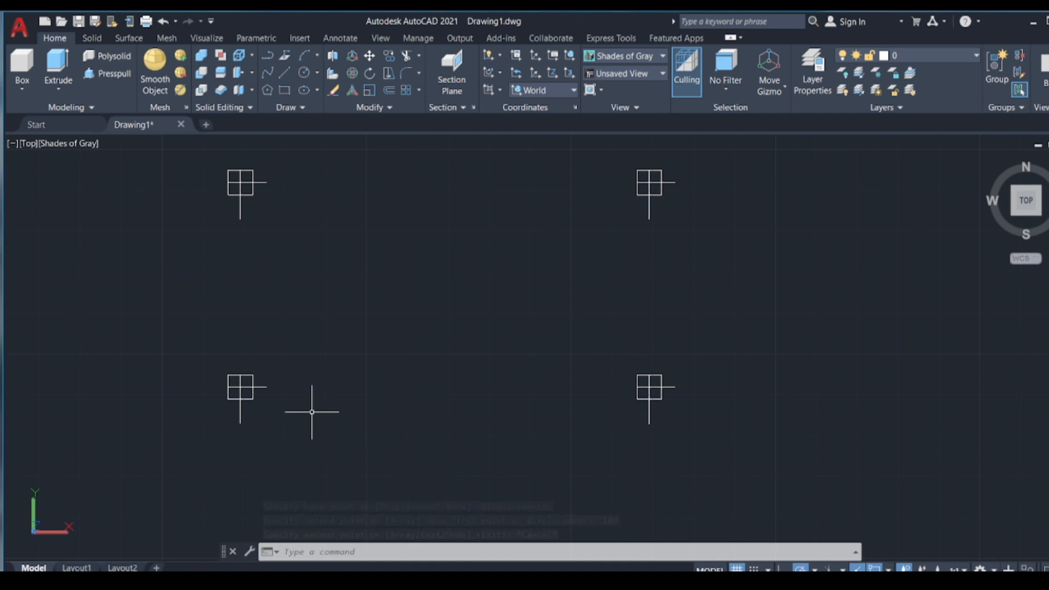
{"action": "type", "text": "Ex"}
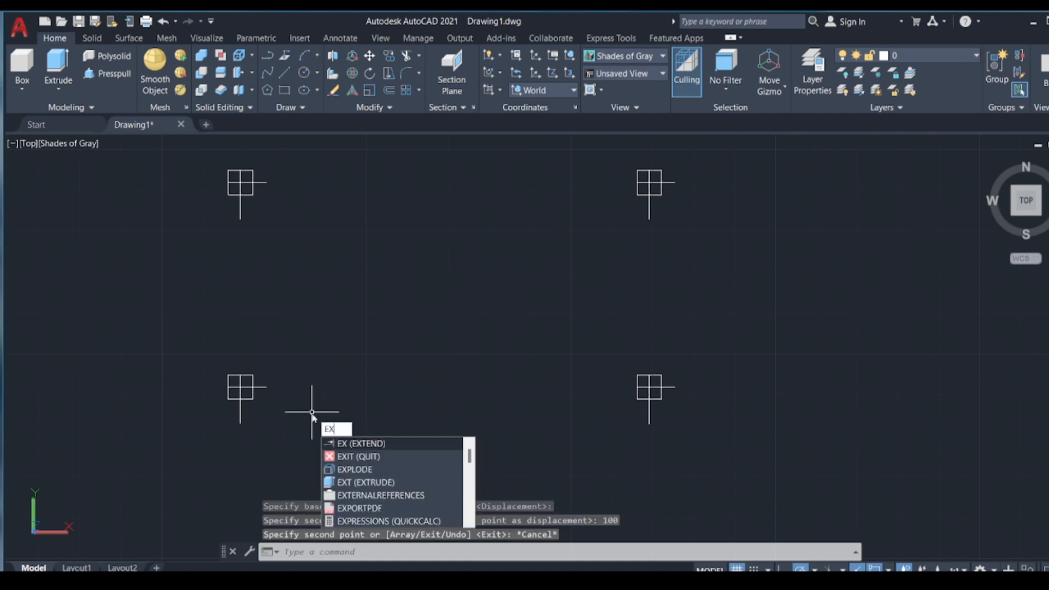
{"action": "key", "text": "Return"}
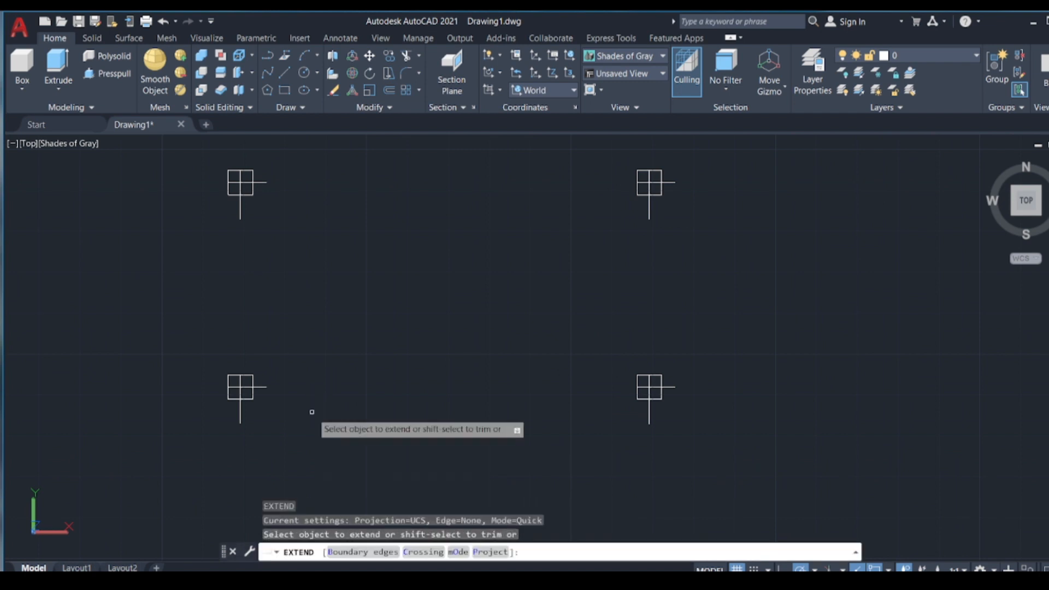
{"action": "left_click", "coordinate": [239, 204]}
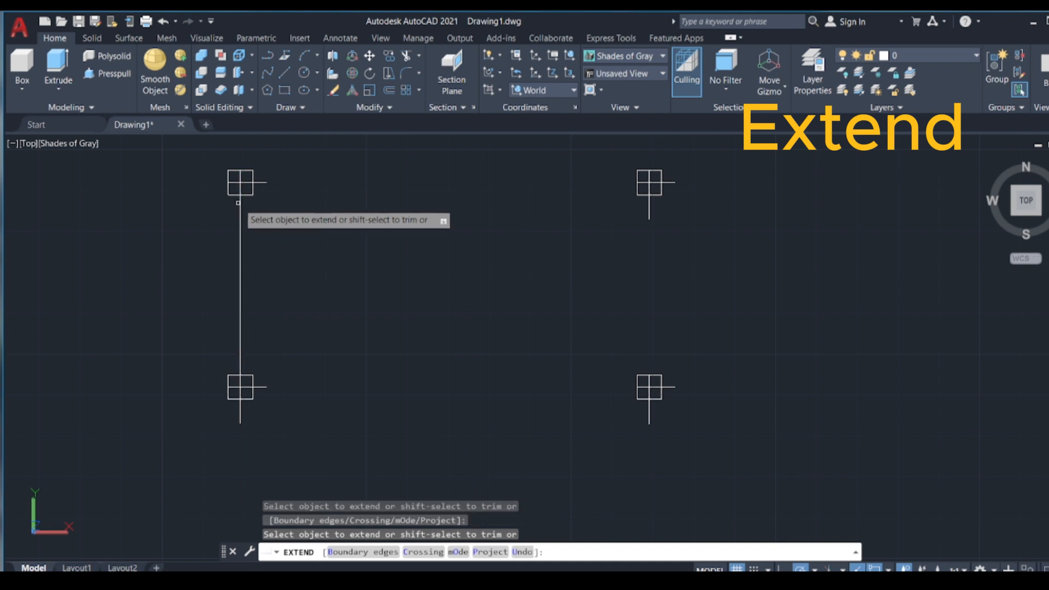
{"action": "left_click", "coordinate": [265, 184]}
{"action": "left_click", "coordinate": [262, 388]}
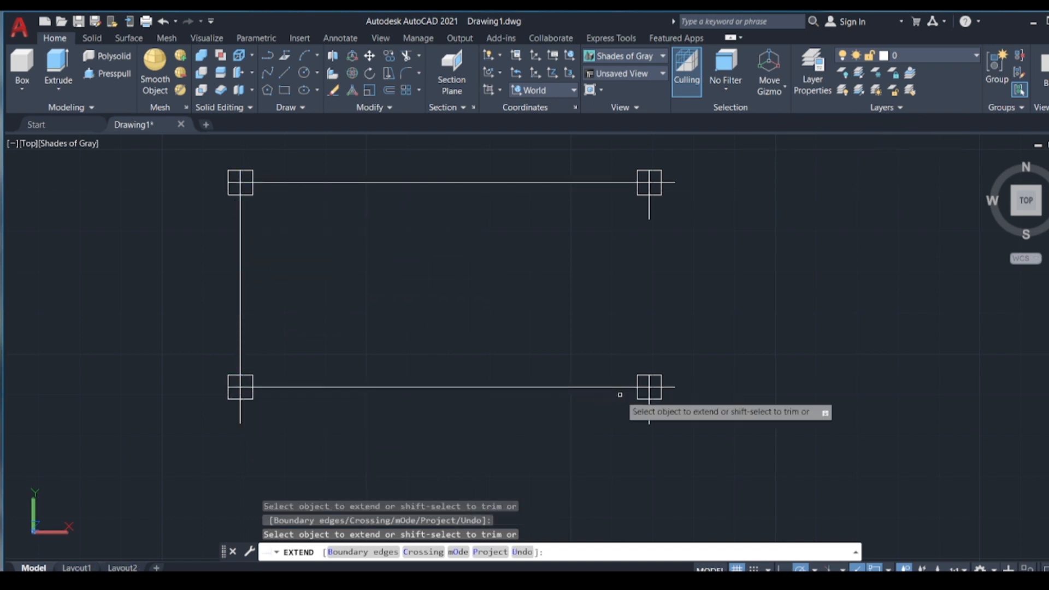
{"action": "left_click", "coordinate": [648, 201]}
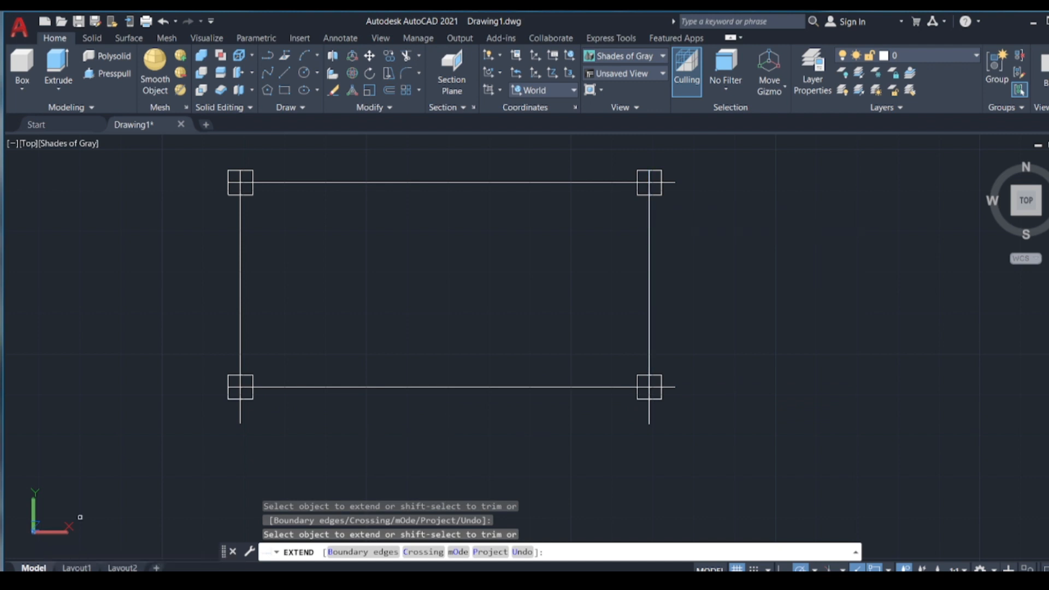
{"action": "scroll", "coordinate": [176, 412], "scroll_direction": "down", "scroll_amount": 2}
{"action": "scroll", "coordinate": [186, 418], "scroll_direction": "up", "scroll_amount": 2}
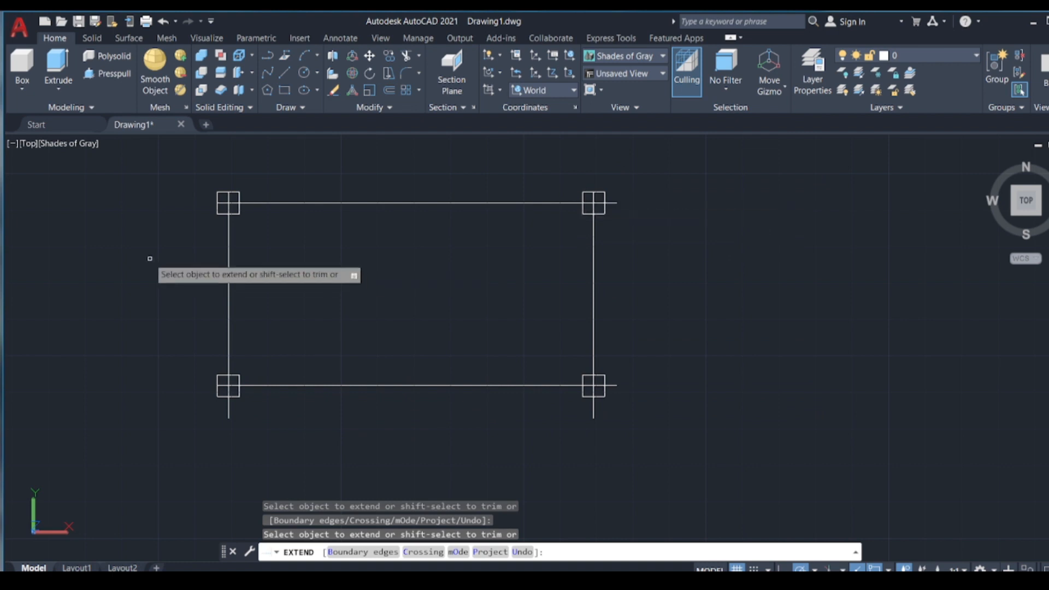
{"action": "scroll", "coordinate": [215, 206], "scroll_direction": "up", "scroll_amount": 3}
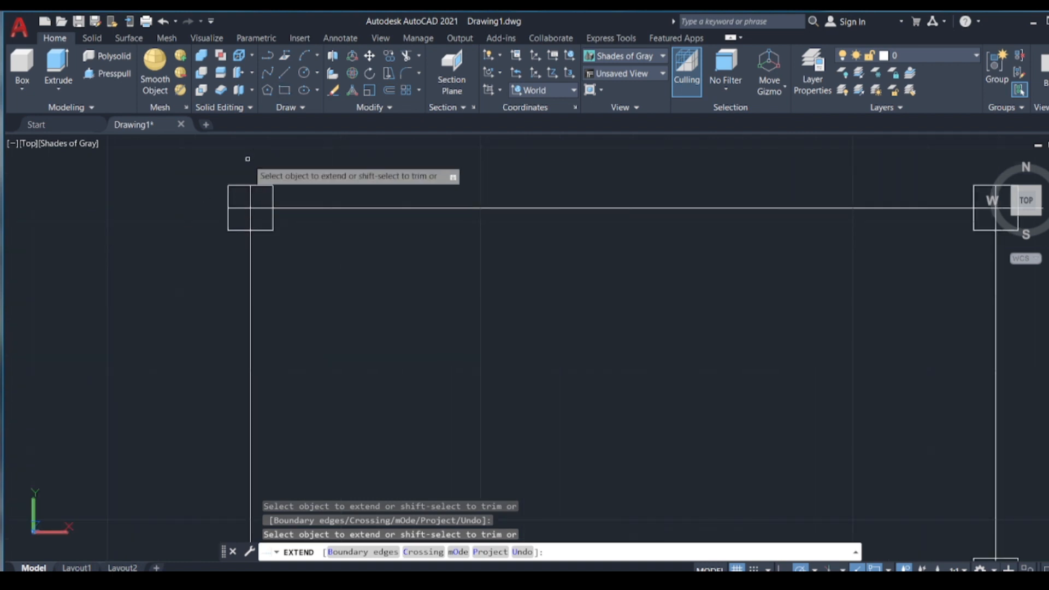
{"action": "key", "text": "Escape"}
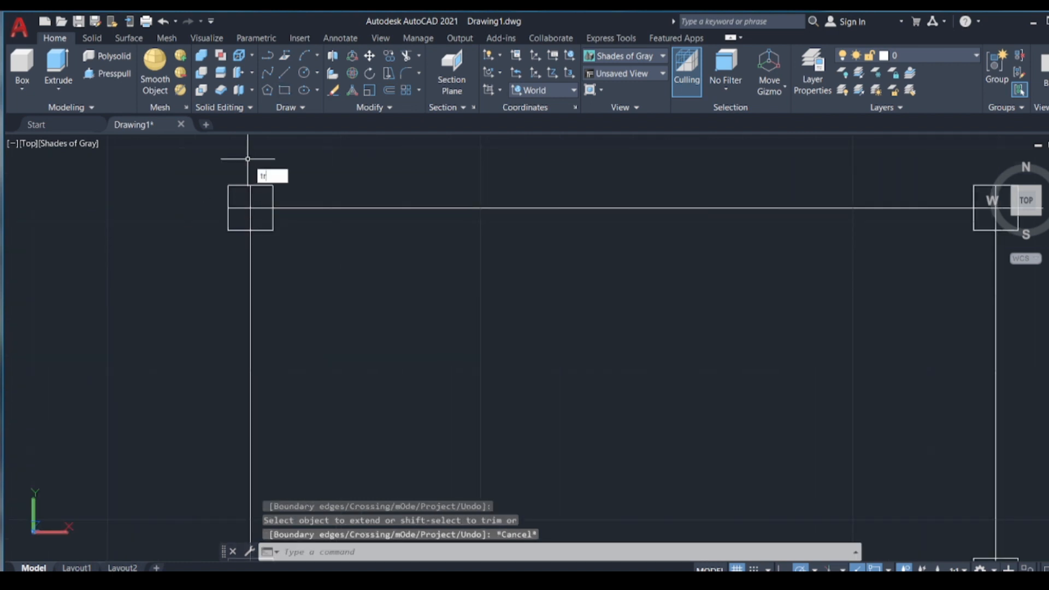
Step: Trim the crossing lines inside the two left squares, along with the stub below the lower one
{"action": "type", "text": "tr"}
{"action": "key", "text": "Return"}
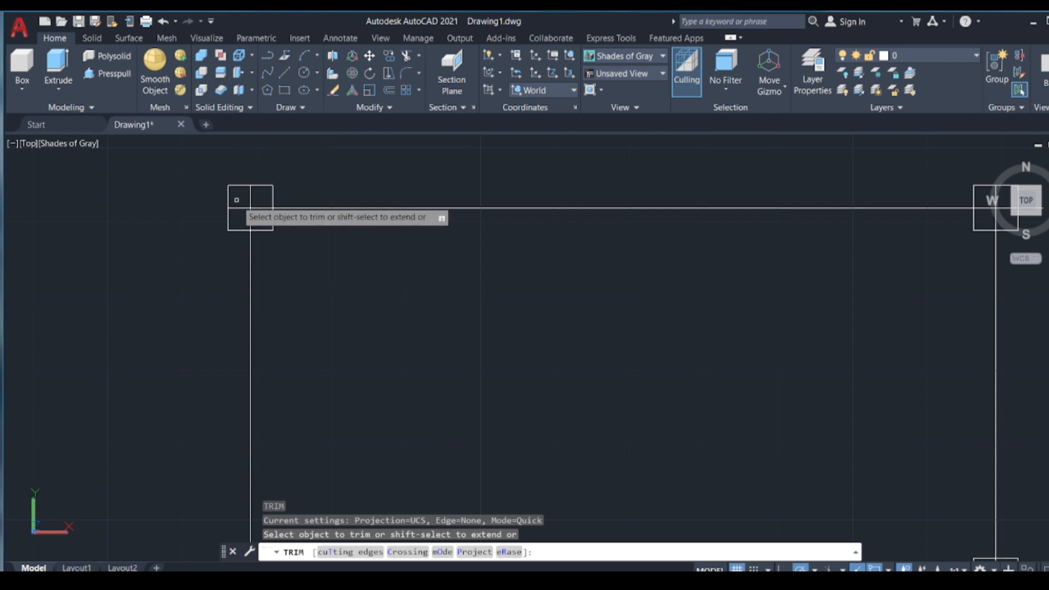
{"action": "mouse_move", "coordinate": [236, 200]}
{"action": "left_mouse_down"}
{"action": "mouse_move", "coordinate": [254, 222]}
{"action": "mouse_move", "coordinate": [263, 206]}
{"action": "left_mouse_up"}
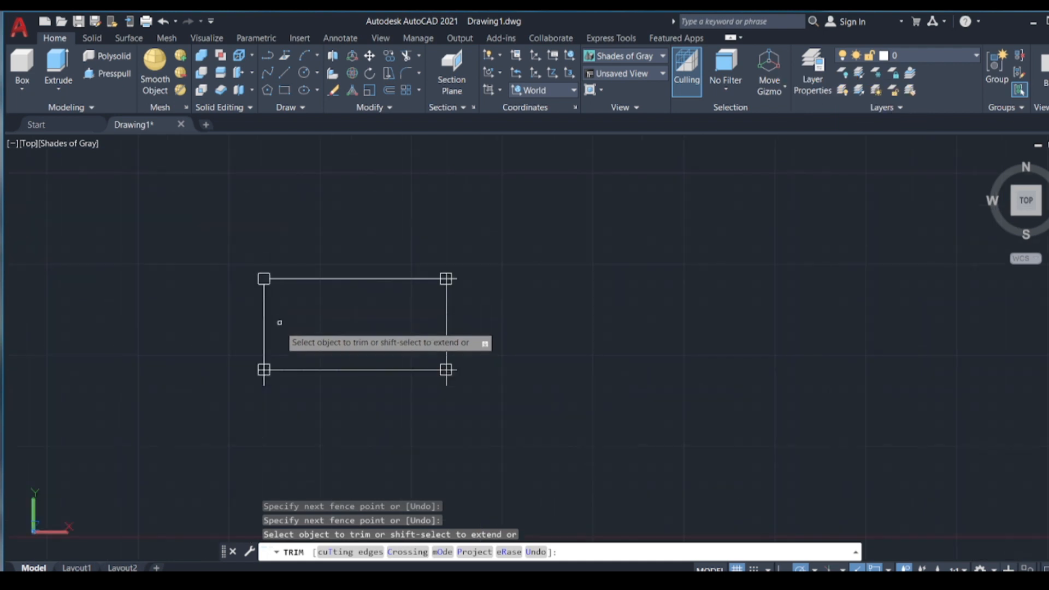
{"action": "scroll", "coordinate": [281, 396], "scroll_direction": "up", "scroll_amount": 5}
{"action": "mouse_move", "coordinate": [220, 310]}
{"action": "left_mouse_down"}
{"action": "mouse_move", "coordinate": [234, 319]}
{"action": "mouse_move", "coordinate": [227, 312]}
{"action": "left_mouse_up"}
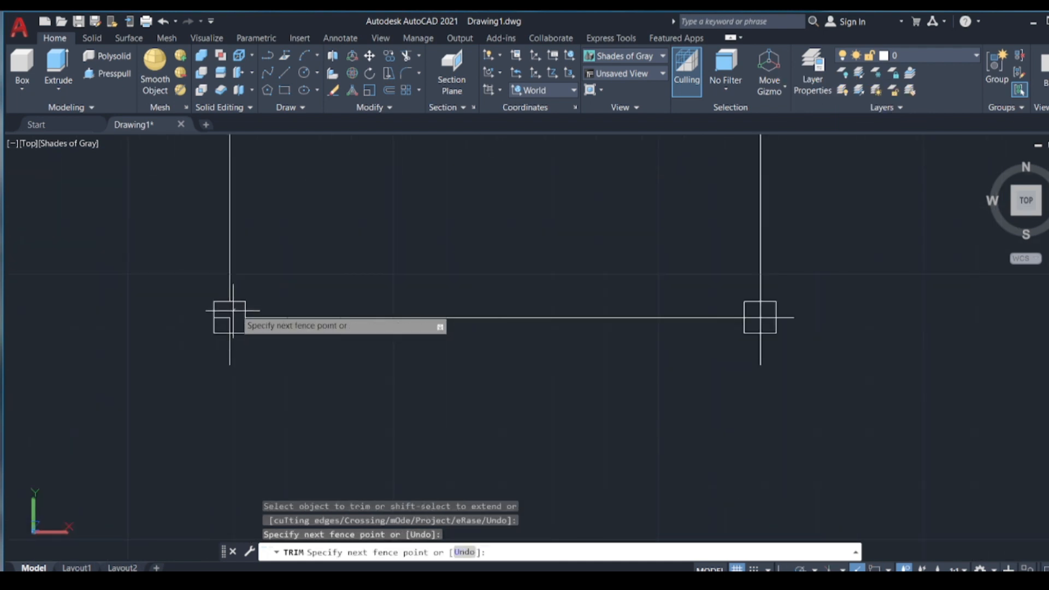
{"action": "left_click_drag", "start_coordinate": [227, 314], "coordinate": [227, 320]}
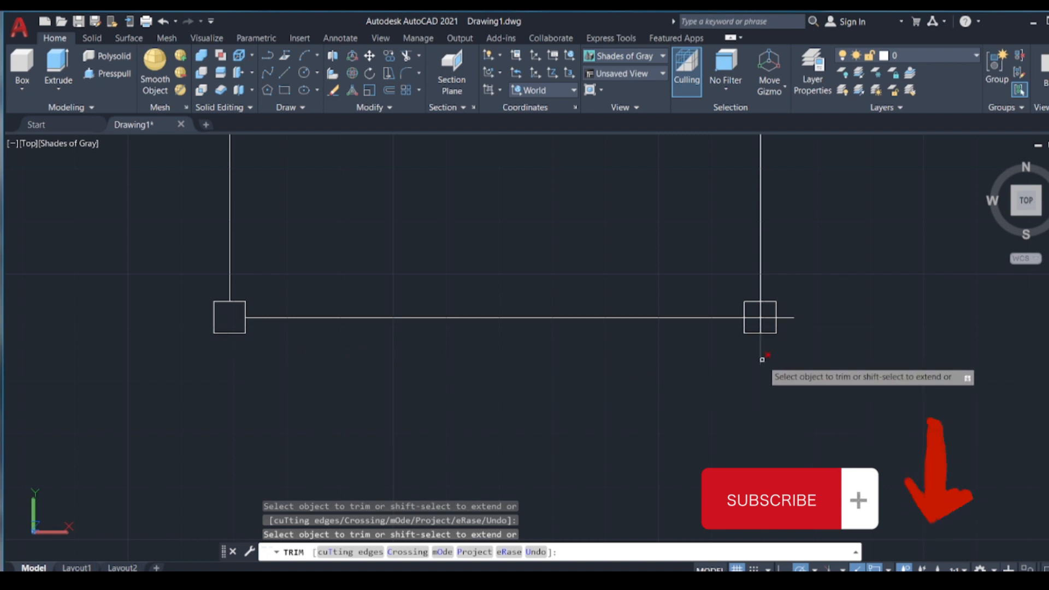
Step: Trim the outer stubs and the crossing lines inside the lower-right square
{"action": "left_click", "coordinate": [760, 359]}
{"action": "mouse_move", "coordinate": [791, 305]}
{"action": "left_mouse_down"}
{"action": "mouse_move", "coordinate": [787, 352]}
{"action": "mouse_move", "coordinate": [743, 314]}
{"action": "left_mouse_up"}
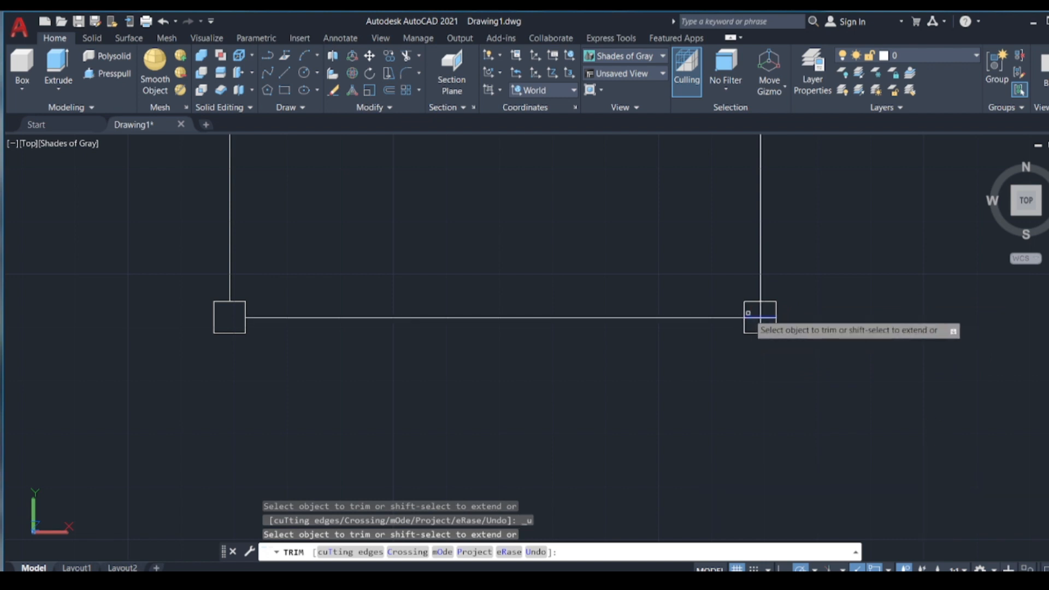
{"action": "left_click", "coordinate": [749, 313]}
{"action": "left_click_drag", "start_coordinate": [748, 312], "coordinate": [769, 321]}
{"action": "key", "text": "Return"}
{"action": "left_click", "coordinate": [766, 313]}
{"action": "key", "text": "Return"}
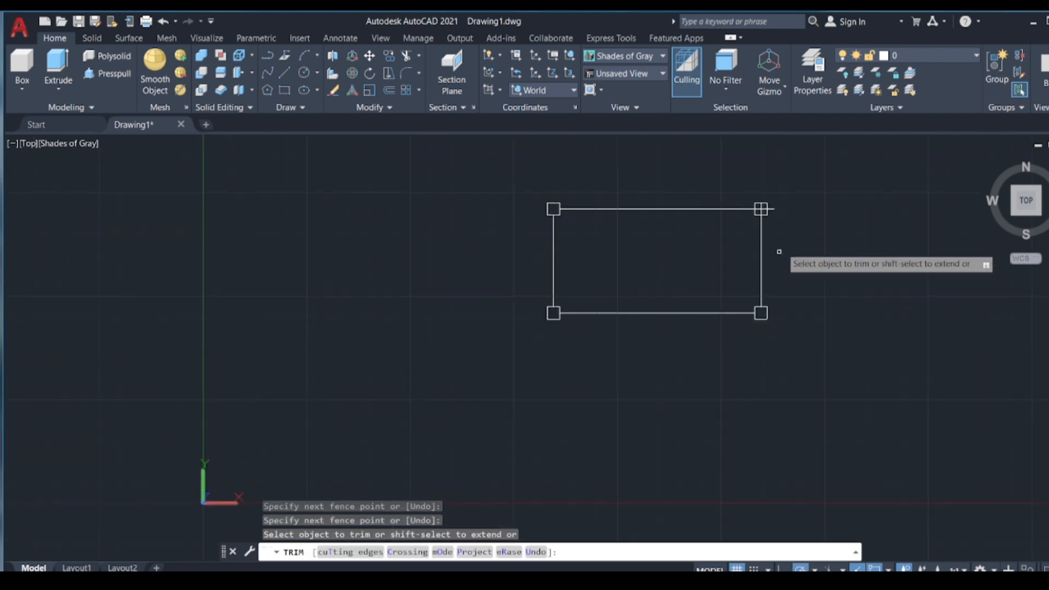
Step: Trim the outer stub and the crossing lines inside the upper-right square
{"action": "scroll", "coordinate": [776, 197], "scroll_direction": "up", "scroll_amount": 5}
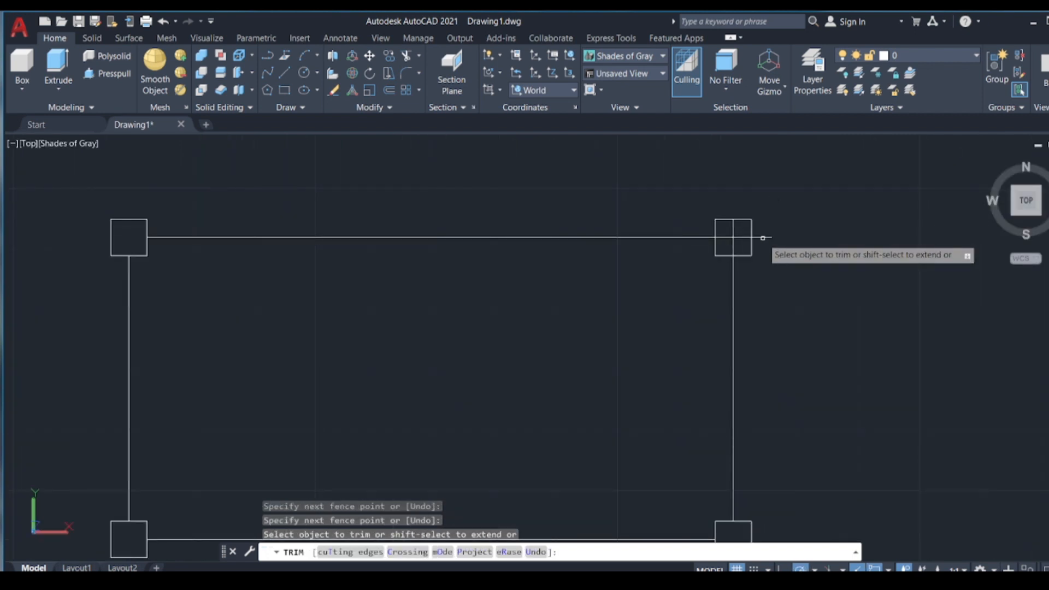
{"action": "left_click", "coordinate": [764, 237]}
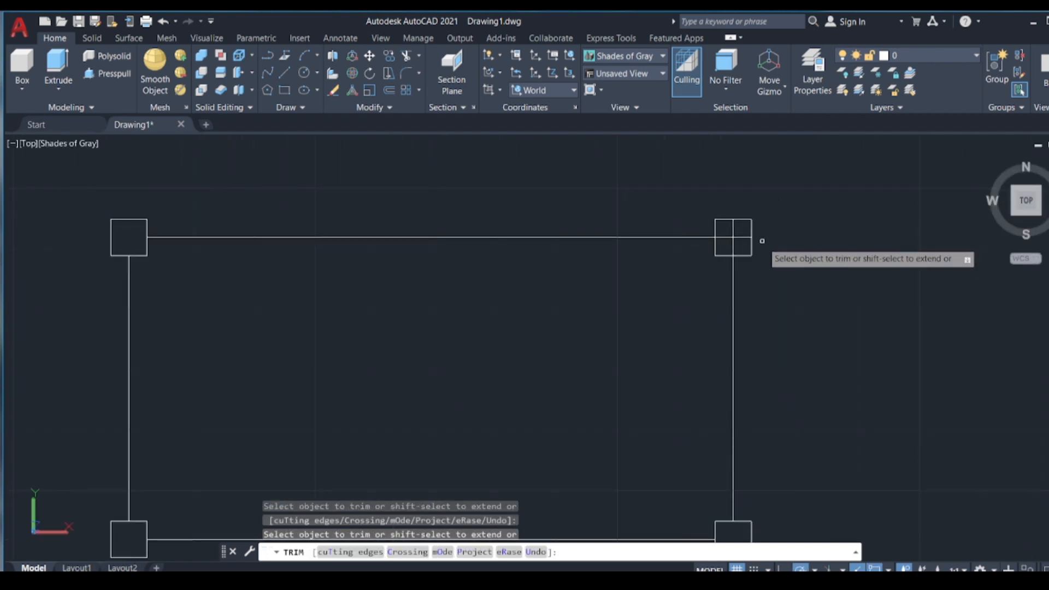
{"action": "left_click", "coordinate": [734, 230]}
{"action": "left_click", "coordinate": [727, 236]}
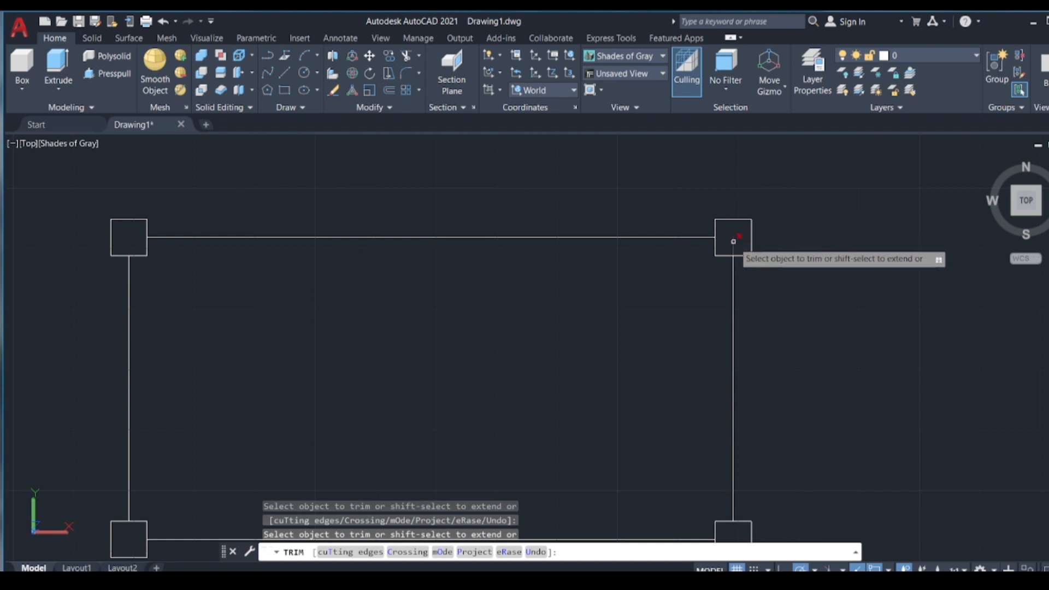
{"action": "scroll", "coordinate": [757, 228], "scroll_direction": "down", "scroll_amount": 3}
{"action": "scroll", "coordinate": [757, 228], "scroll_direction": "up", "scroll_amount": 1}
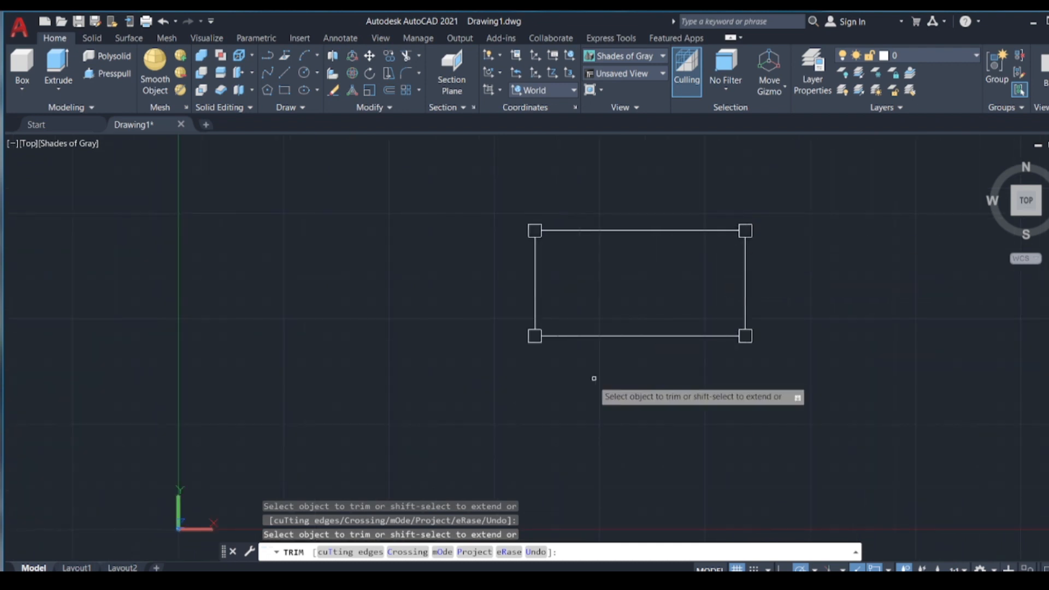
{"action": "key", "text": "Escape"}
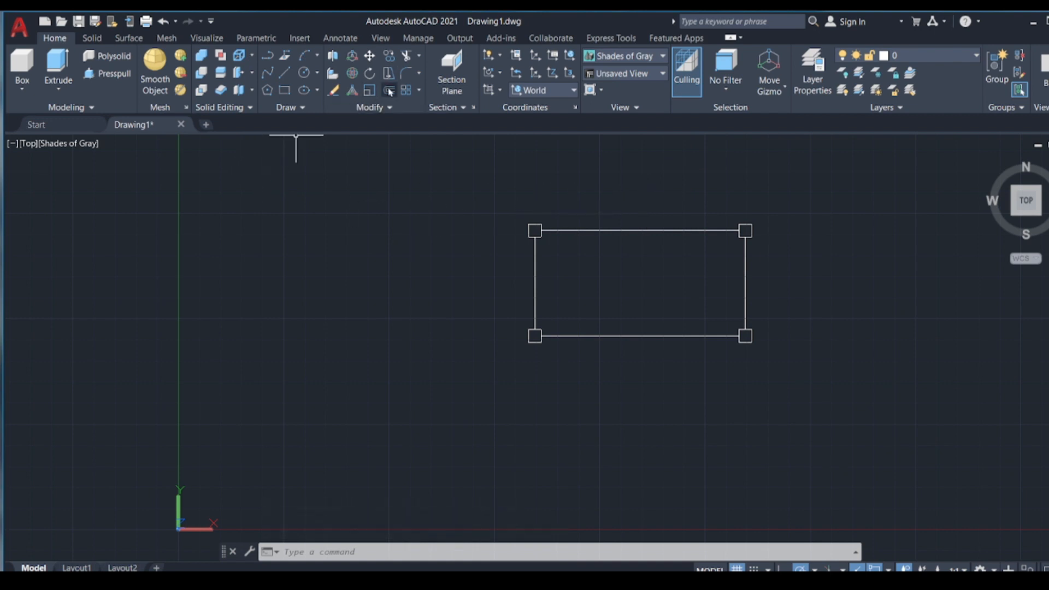
Step: Offset the upper horizontal frame line by 2 units to both its inner and outer side
{"action": "key", "text": "Return"}
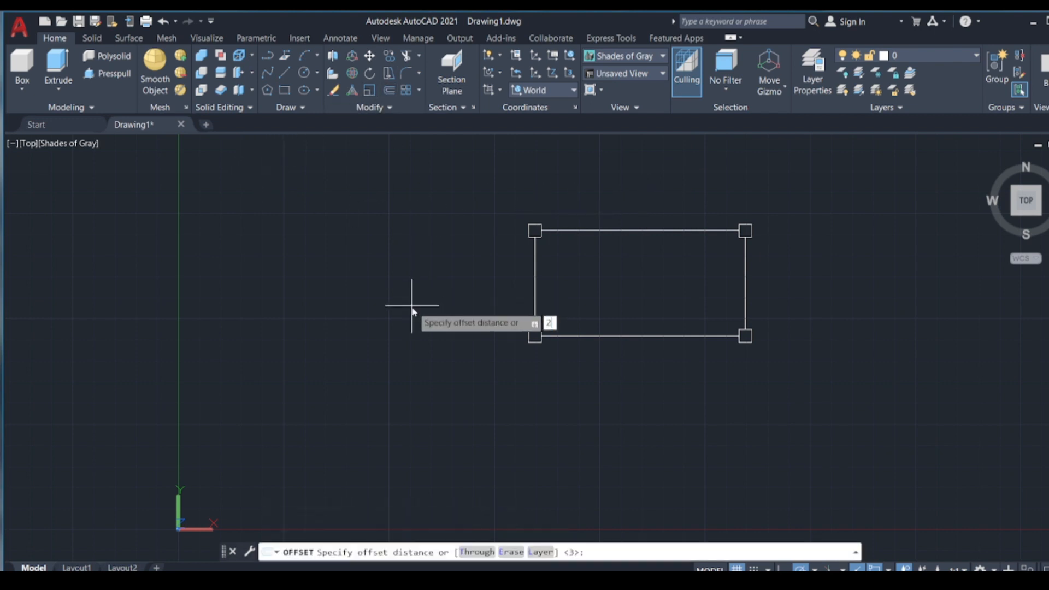
{"action": "type", "text": "2"}
{"action": "key", "text": "Return"}
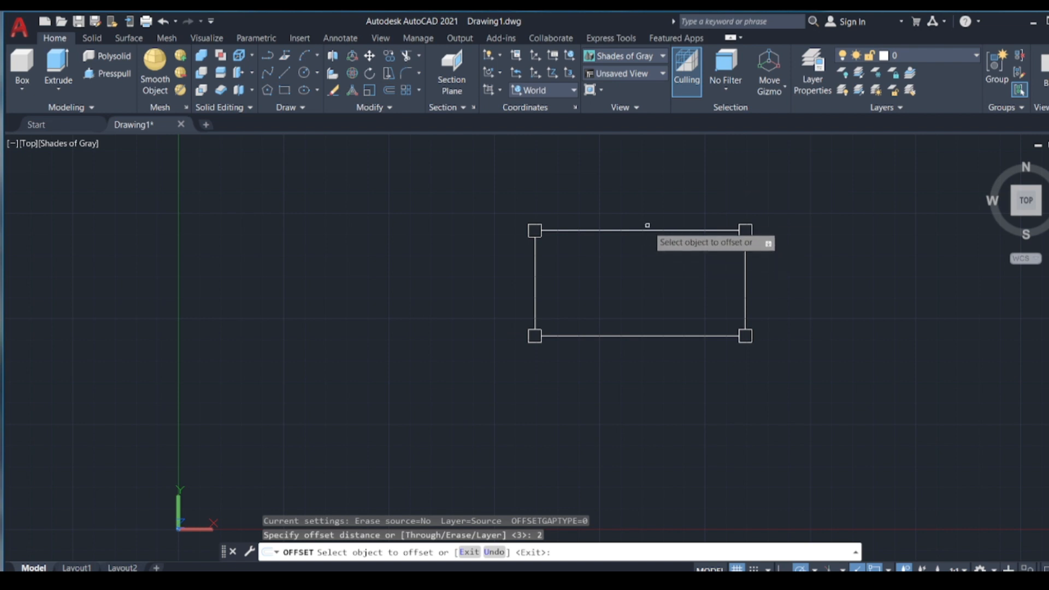
{"action": "scroll", "coordinate": [651, 227], "scroll_direction": "up", "scroll_amount": 3}
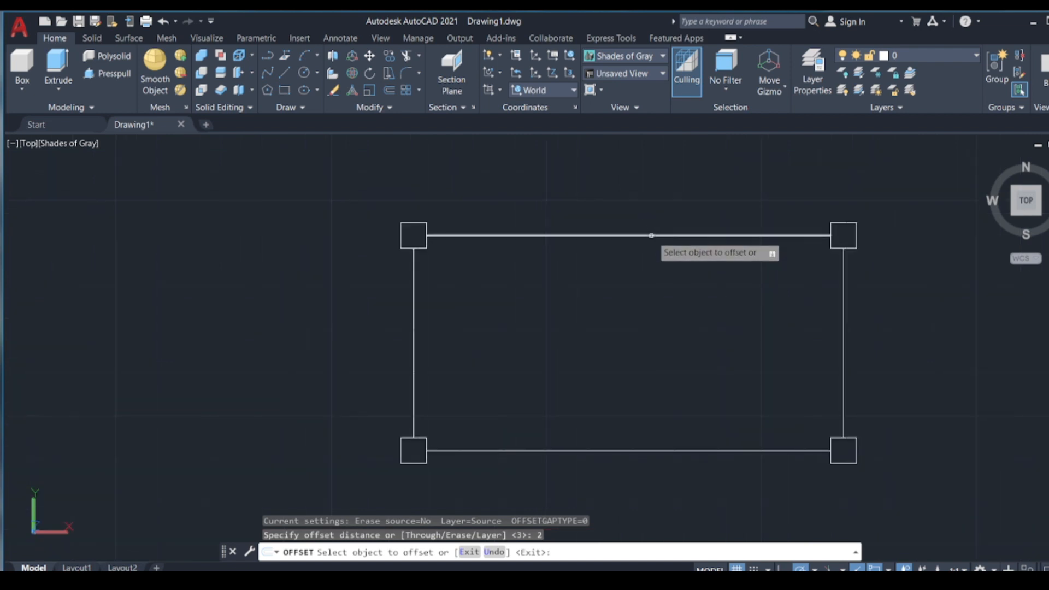
{"action": "left_click", "coordinate": [651, 236]}
{"action": "left_click", "coordinate": [652, 262]}
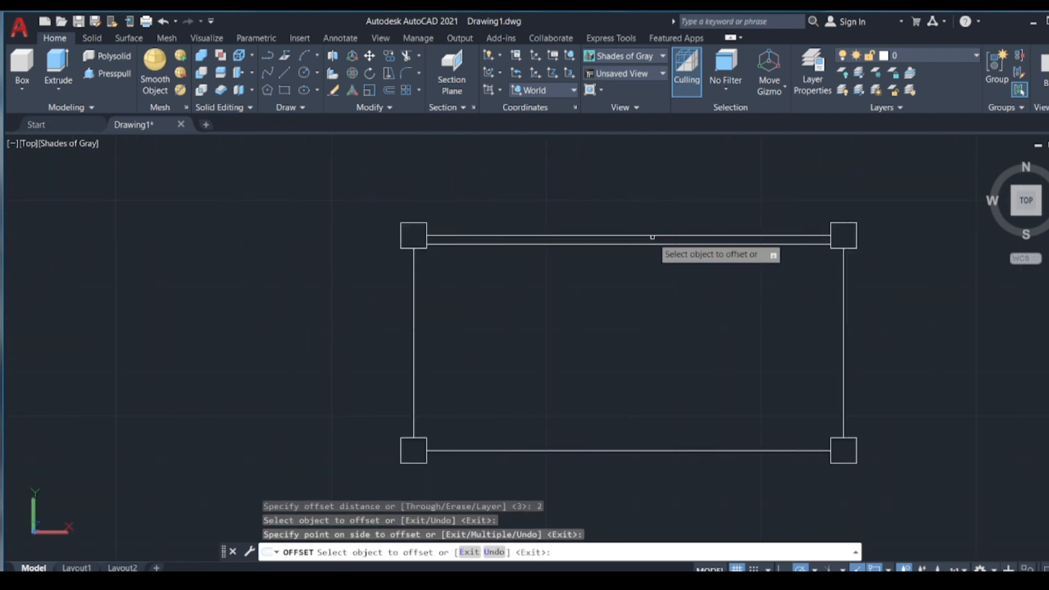
{"action": "left_click", "coordinate": [652, 236]}
{"action": "left_click", "coordinate": [651, 219]}
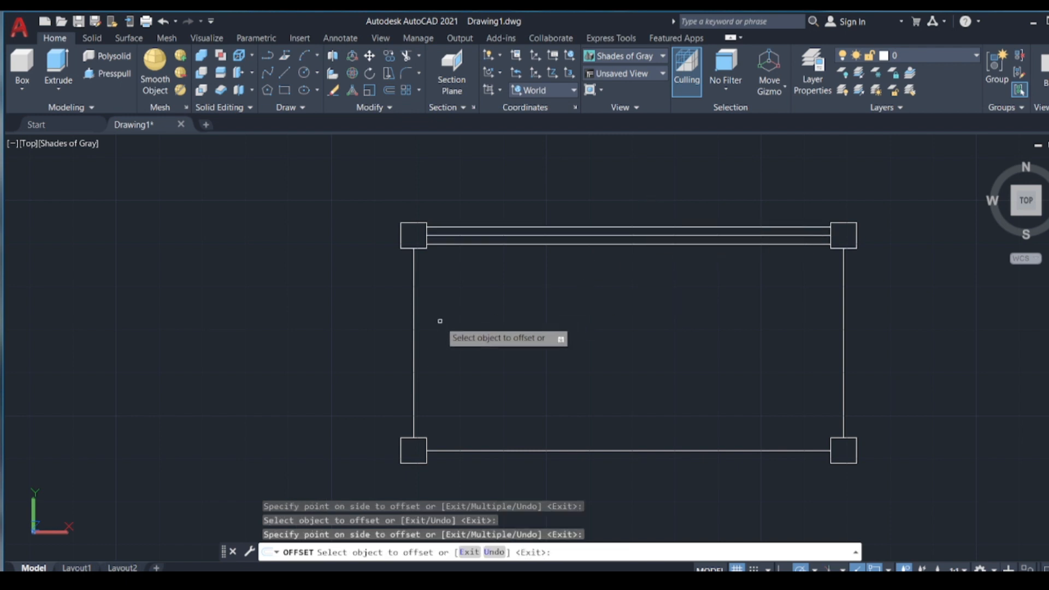
Step: Offset the left vertical frame line by 2 units to both its inner and outer side
{"action": "left_click", "coordinate": [414, 348]}
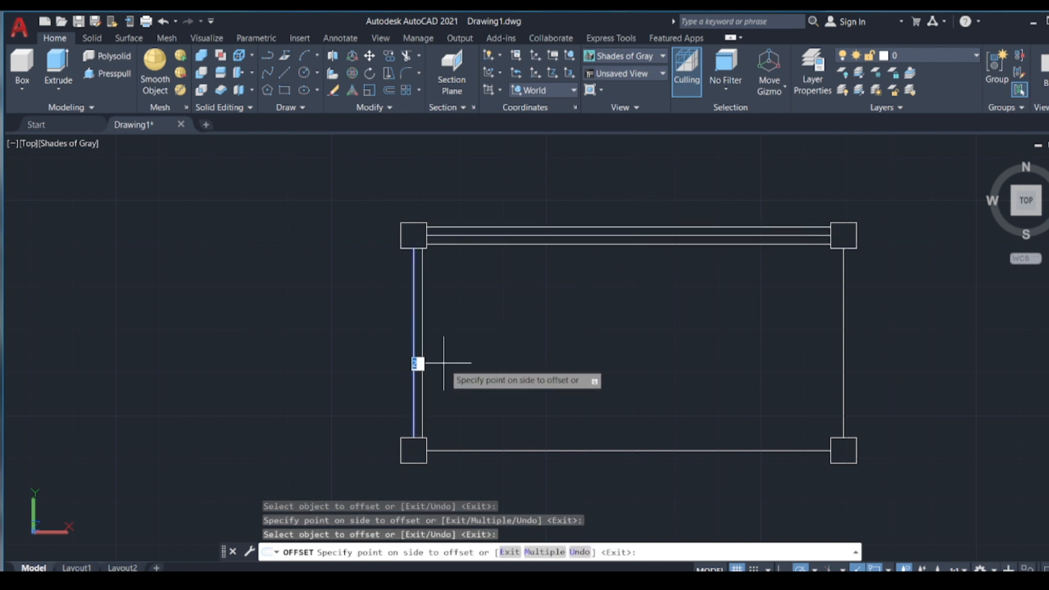
{"action": "left_click", "coordinate": [430, 361]}
{"action": "left_click", "coordinate": [414, 361]}
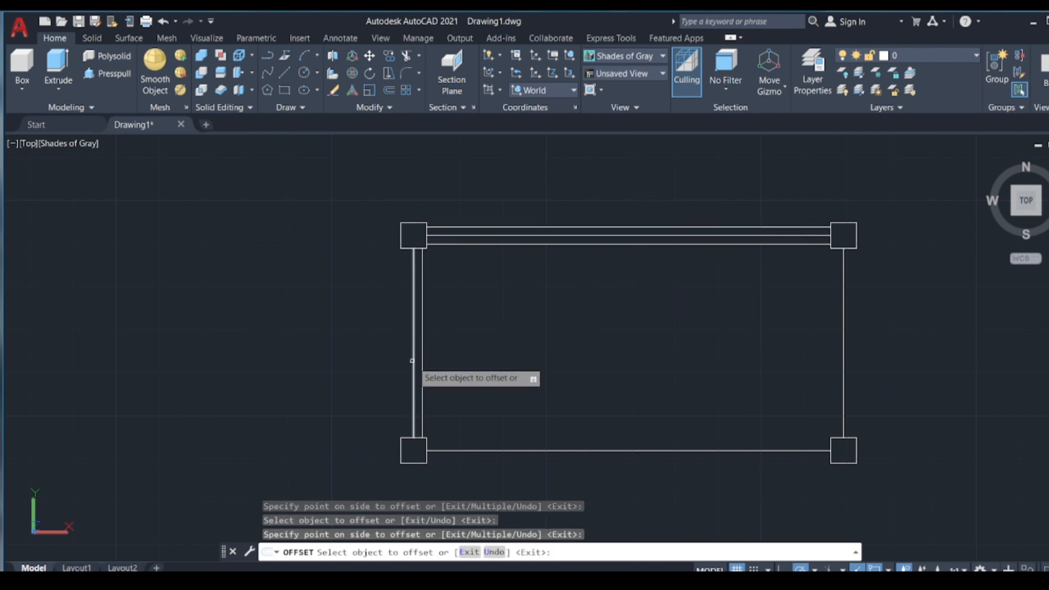
{"action": "left_click", "coordinate": [355, 359]}
Step: Offset the lower horizontal frame line by 2 units to both its inner and outer side
{"action": "left_click", "coordinate": [606, 451]}
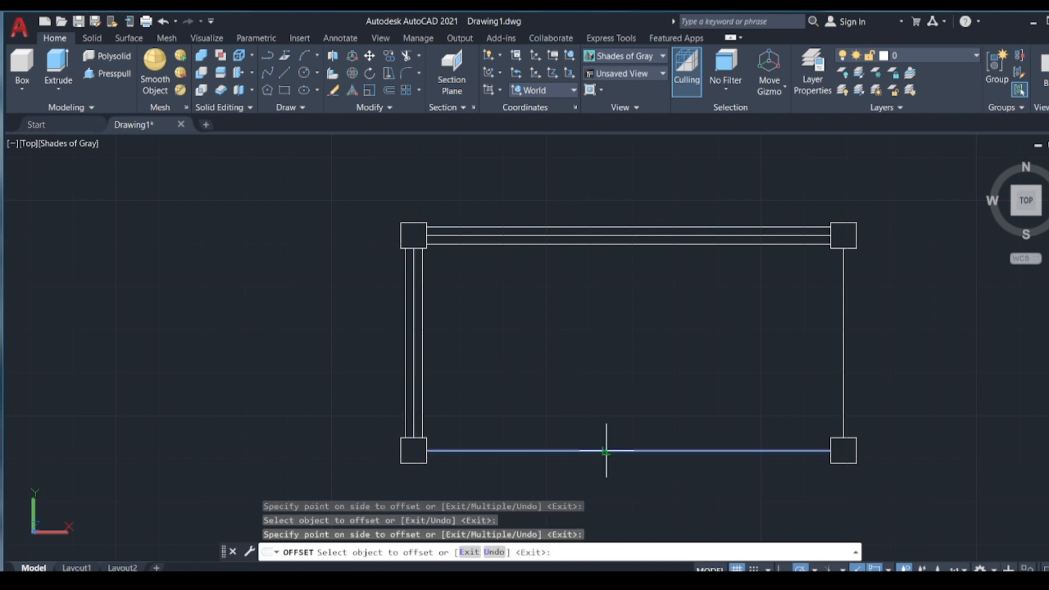
{"action": "left_click", "coordinate": [589, 408]}
{"action": "left_click", "coordinate": [615, 450]}
{"action": "left_click", "coordinate": [620, 457]}
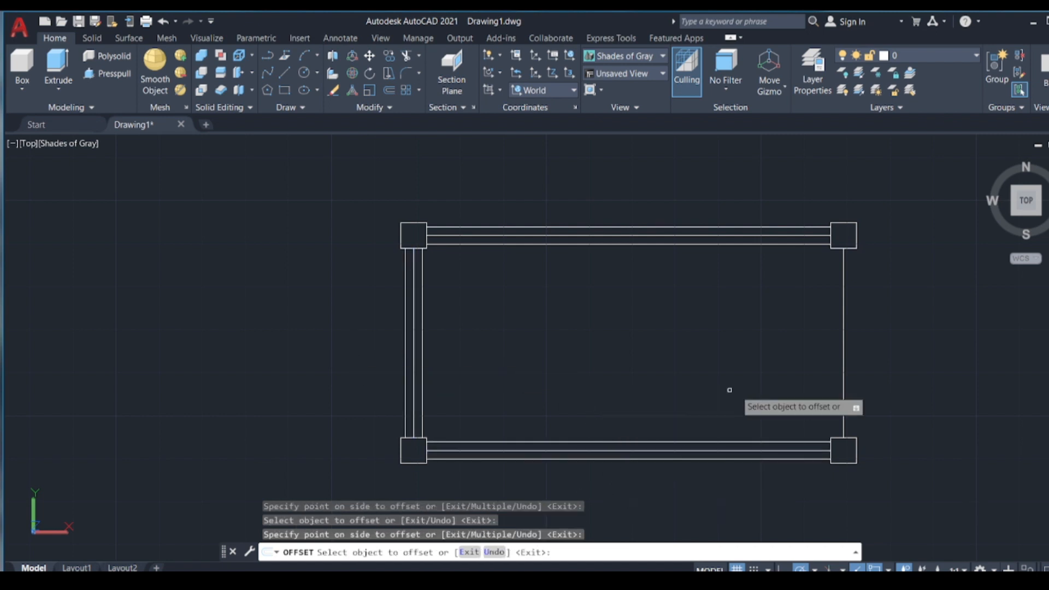
Step: Offset the right vertical frame line by 2 units to both its inner and outer side, and finish the Offset command
{"action": "left_click", "coordinate": [845, 355]}
{"action": "left_click", "coordinate": [808, 347]}
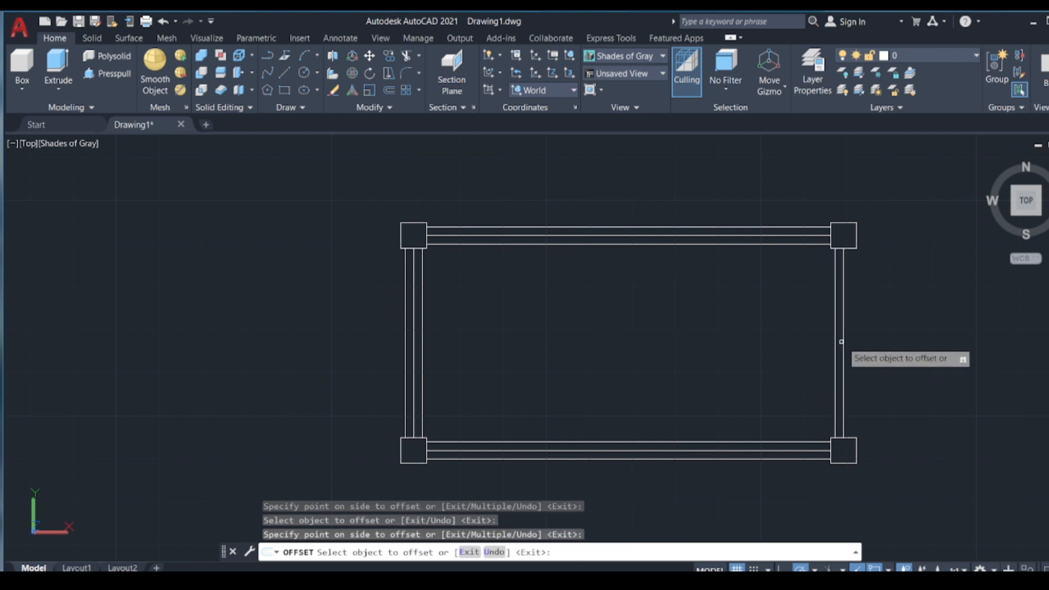
{"action": "left_click", "coordinate": [842, 343]}
{"action": "left_click", "coordinate": [861, 336]}
{"action": "right_click", "coordinate": [856, 337]}
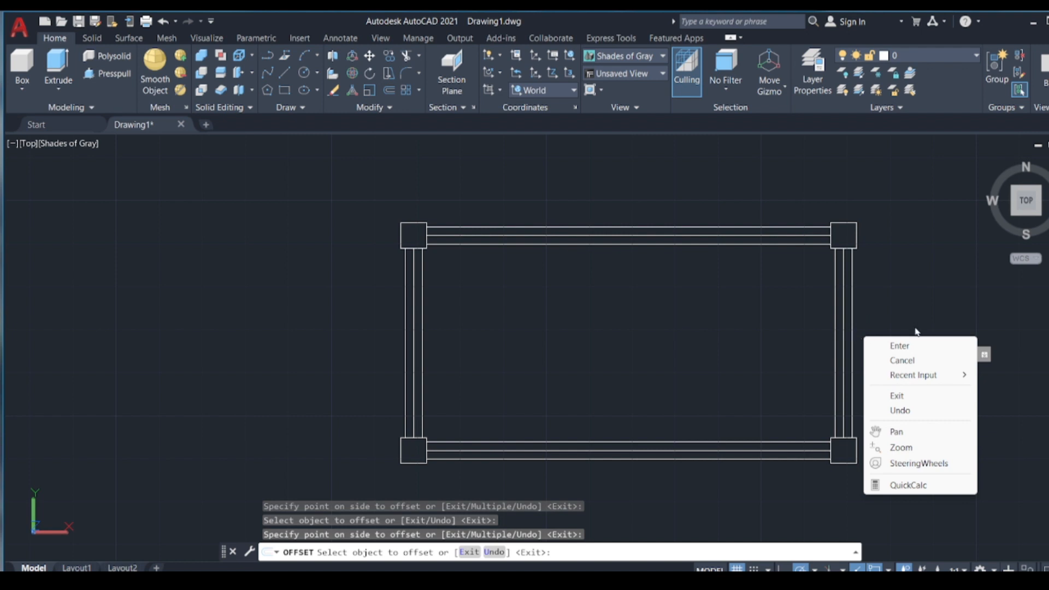
{"action": "left_click", "coordinate": [915, 346]}
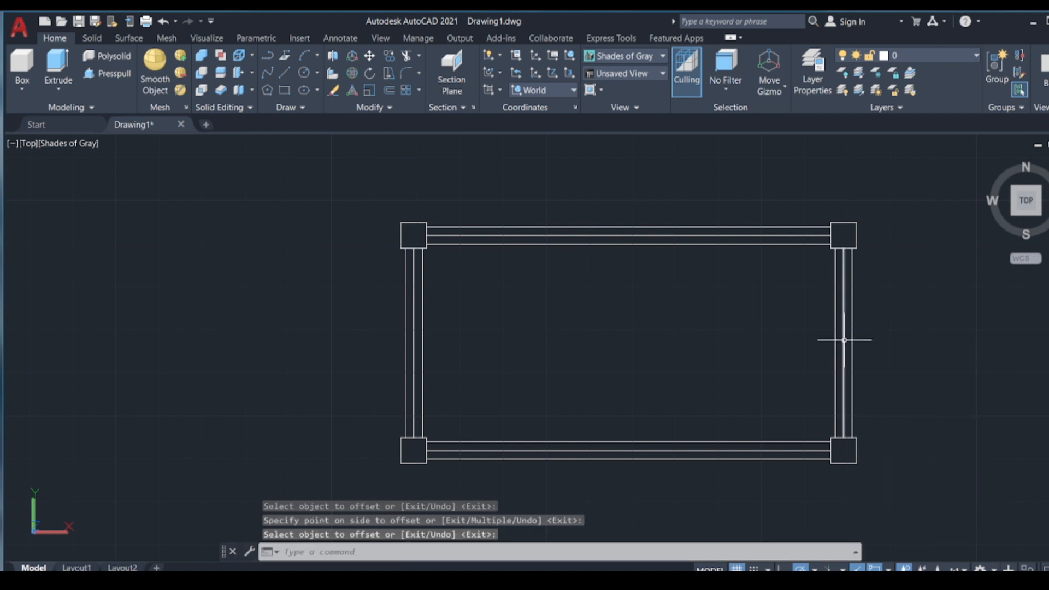
Step: Delete the four original centre lines running between the offset wall lines
{"action": "left_click", "coordinate": [844, 339]}
{"action": "left_click", "coordinate": [808, 236]}
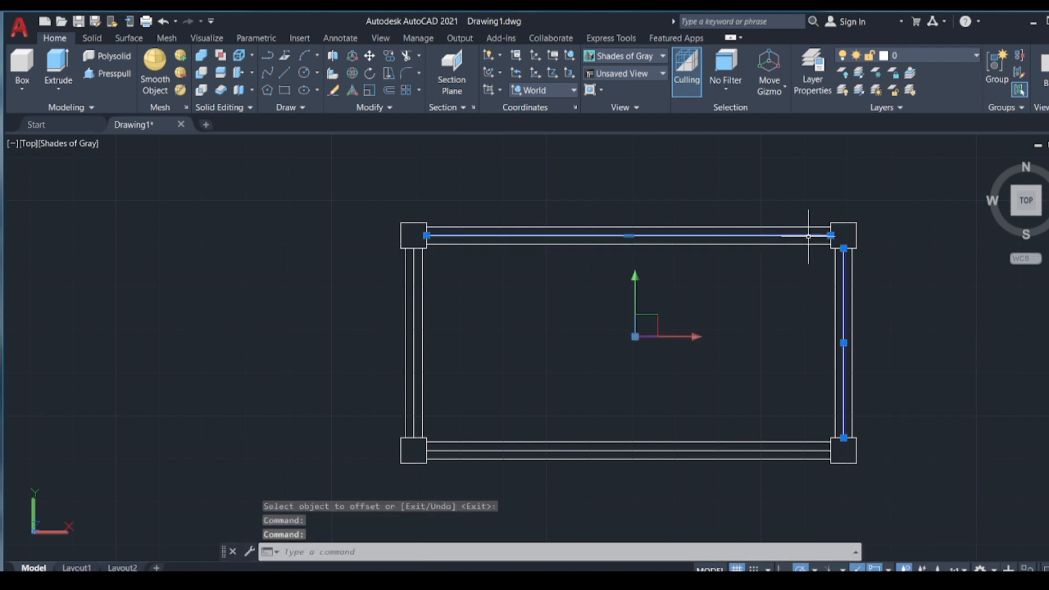
{"action": "left_click", "coordinate": [691, 450]}
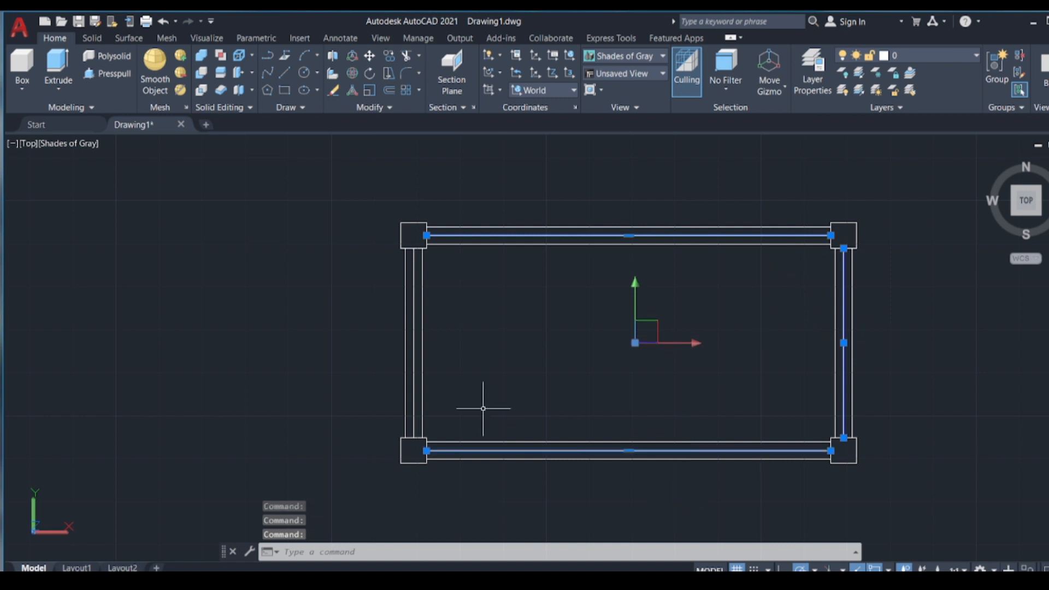
{"action": "left_click", "coordinate": [414, 396]}
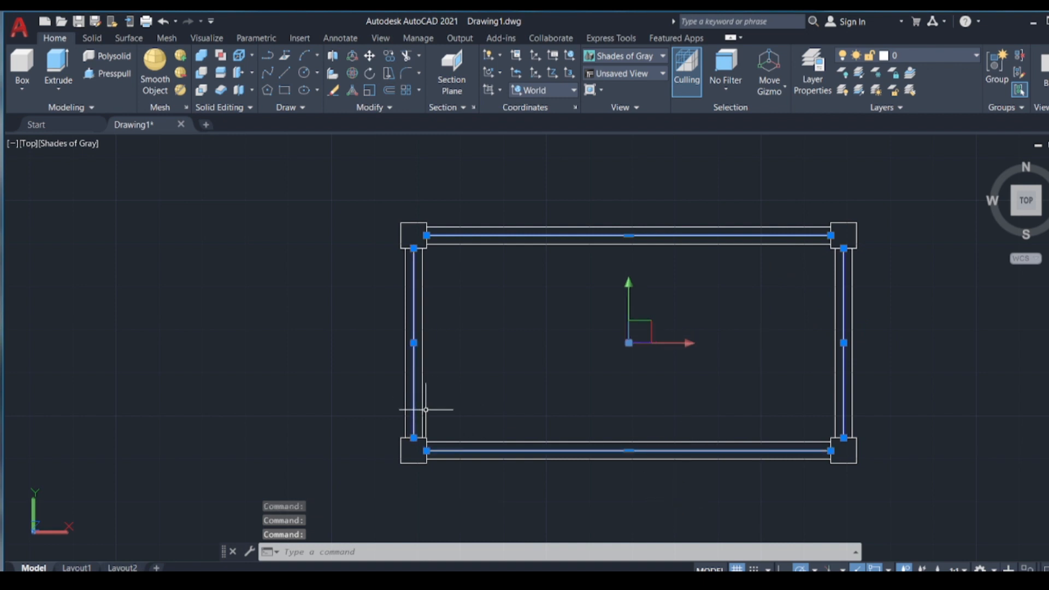
{"action": "key", "text": "Delete"}
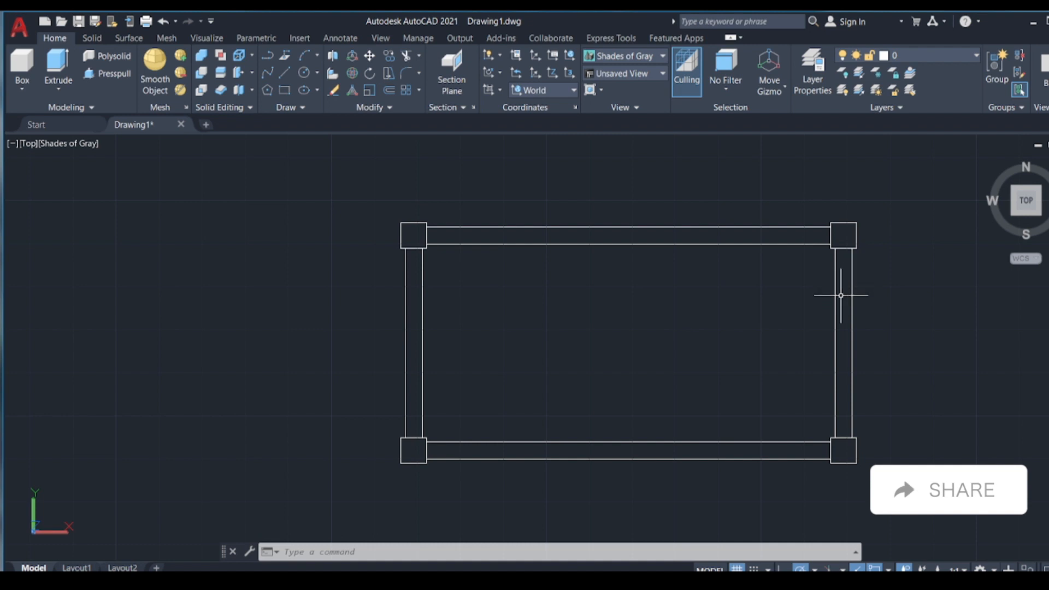
Step: Copy the two lines of the right wall 50 units horizontally to the left as a middle partition
{"action": "left_click", "coordinate": [835, 293]}
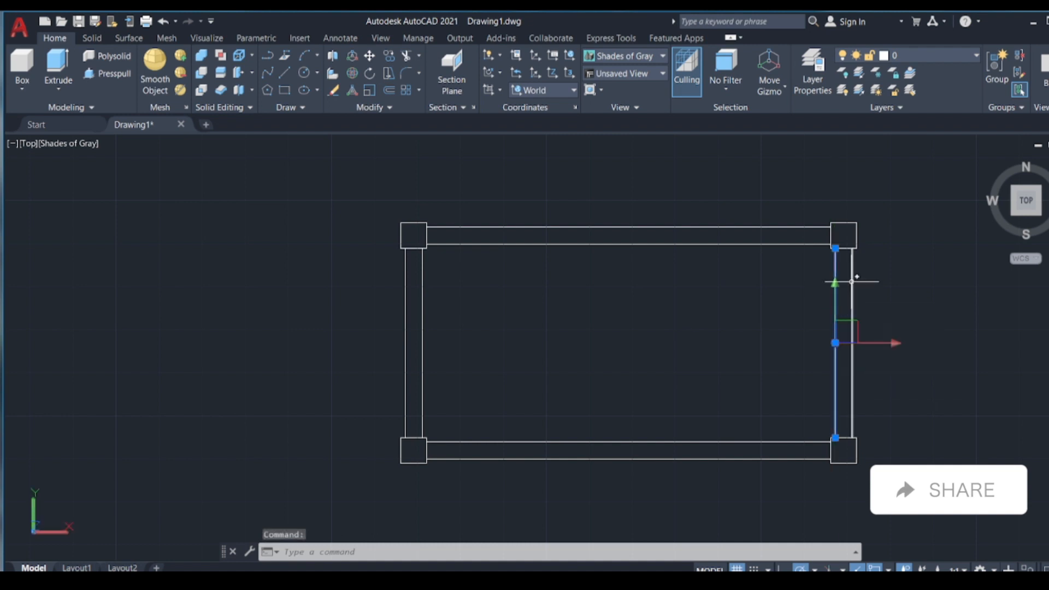
{"action": "left_click", "coordinate": [852, 281]}
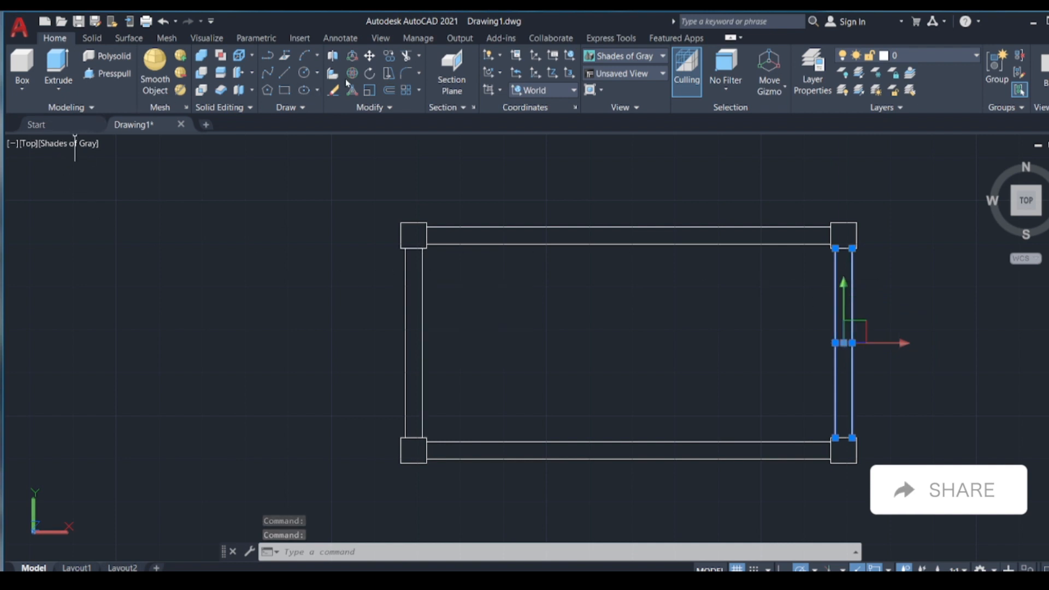
{"action": "left_click", "coordinate": [387, 56]}
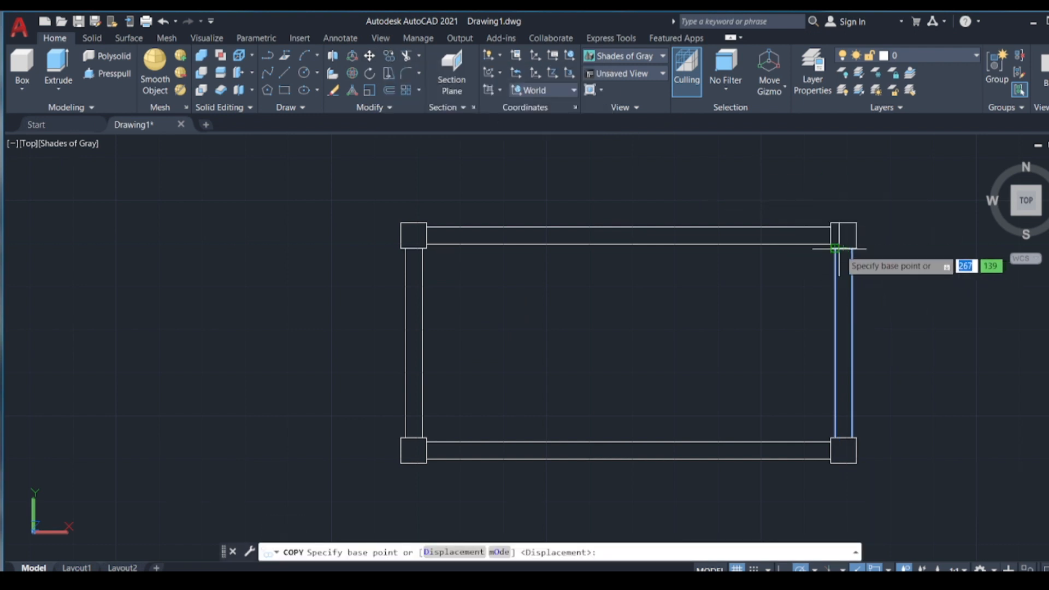
{"action": "left_click", "coordinate": [835, 249]}
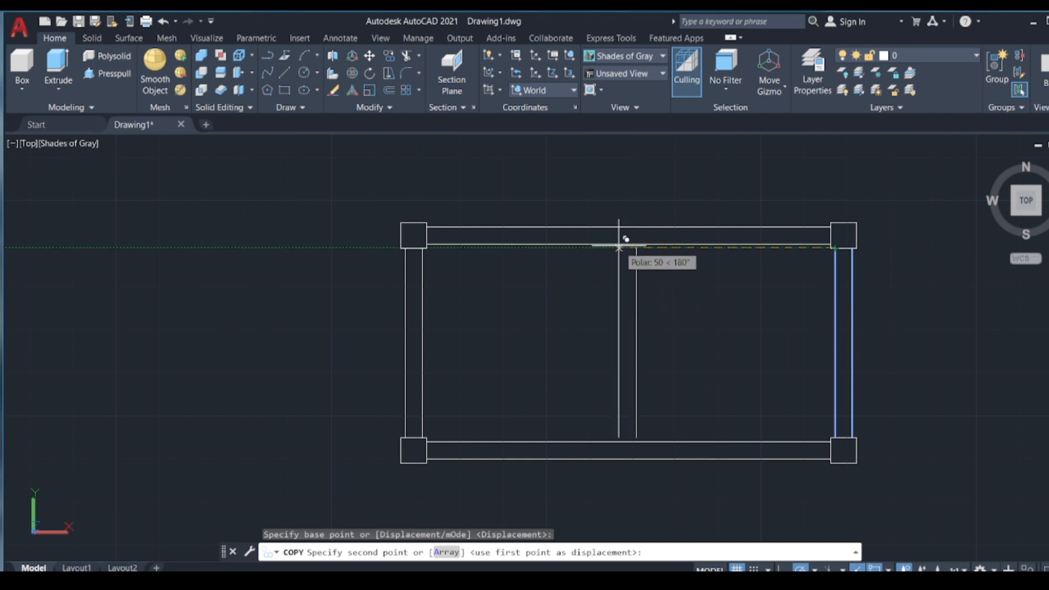
{"action": "type", "text": "5"}
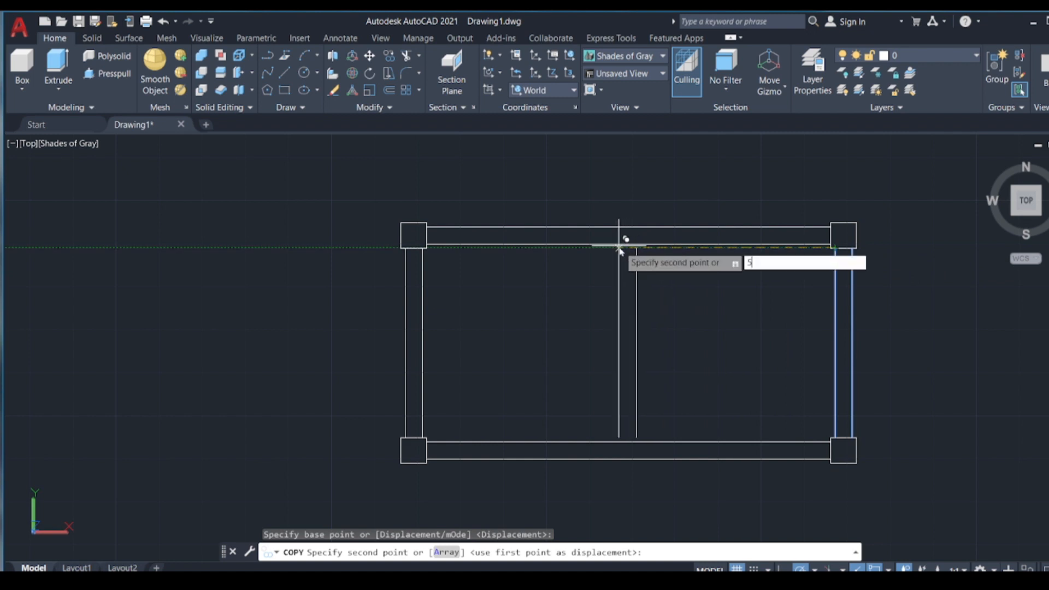
{"action": "type", "text": "0"}
{"action": "key", "text": "Return"}
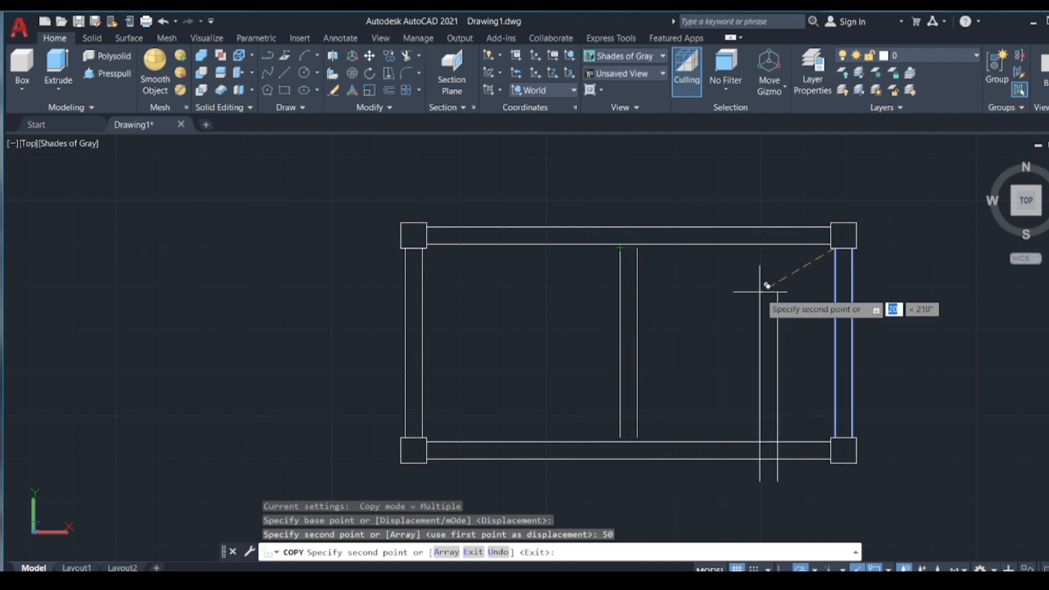
{"action": "key", "text": "Escape"}
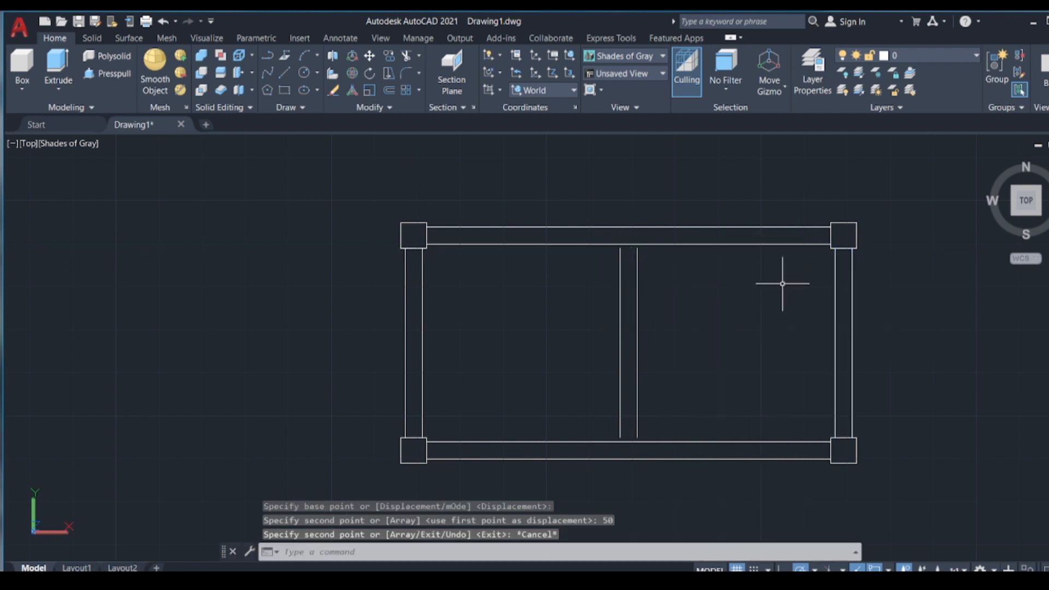
Step: Extend both middle partition lines to meet the inner lines of the upper and lower walls
{"action": "type", "text": "x"}
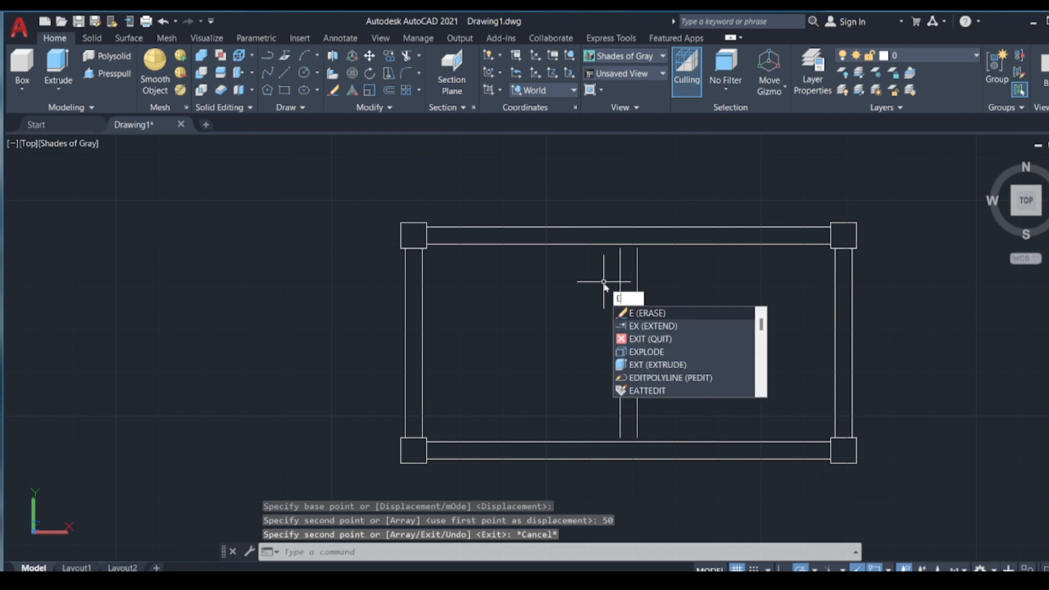
{"action": "key", "text": "Return"}
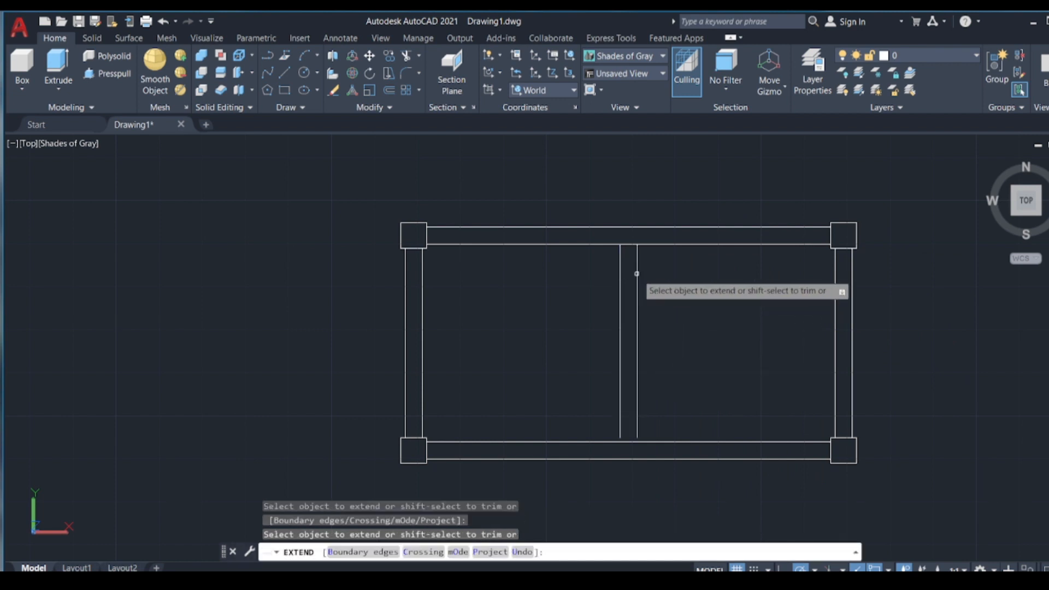
{"action": "left_click", "coordinate": [636, 409]}
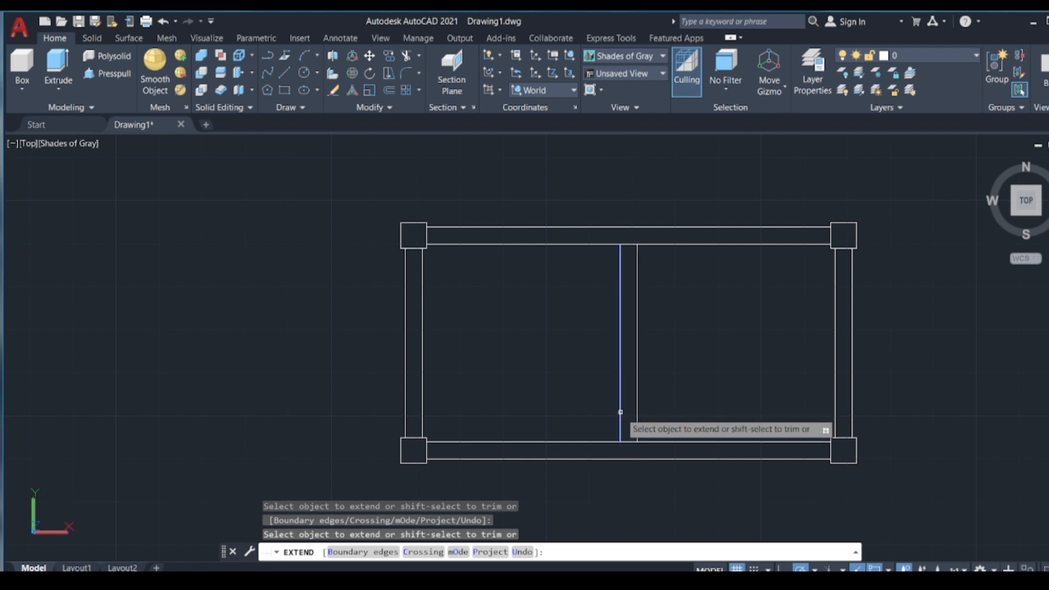
{"action": "right_click", "coordinate": [620, 410]}
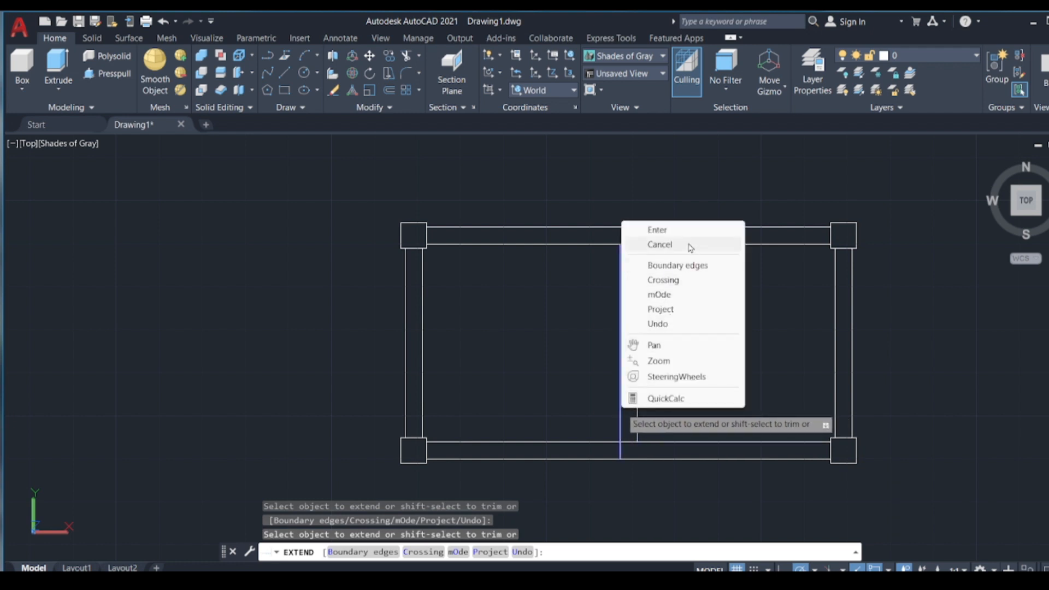
{"action": "left_click", "coordinate": [675, 231]}
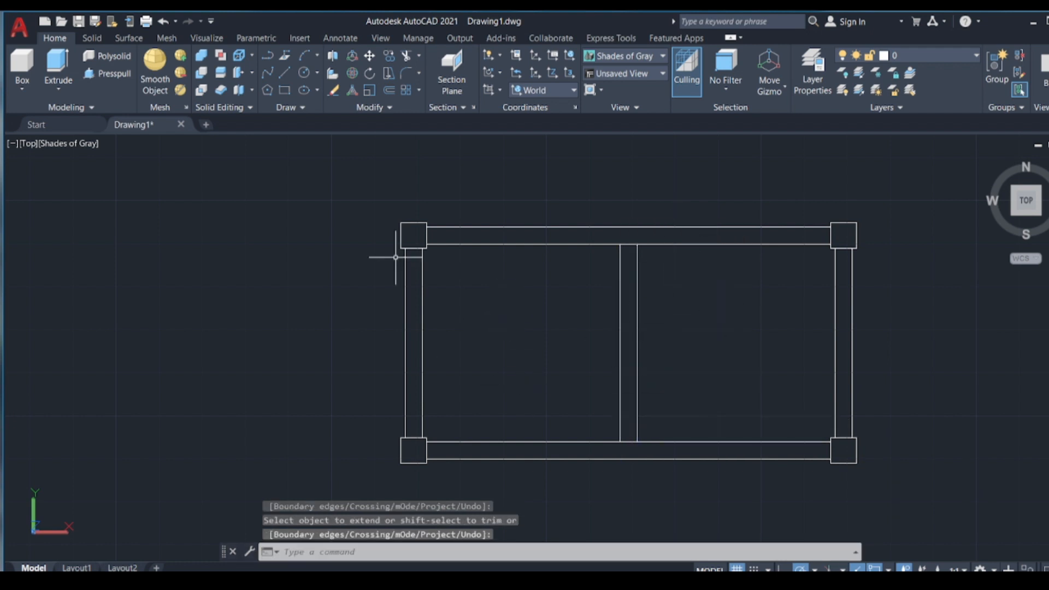
Step: Draw rectangles over the upper wall and the right wall, snapping to the wall line ends between the columns
{"action": "left_click", "coordinate": [285, 90]}
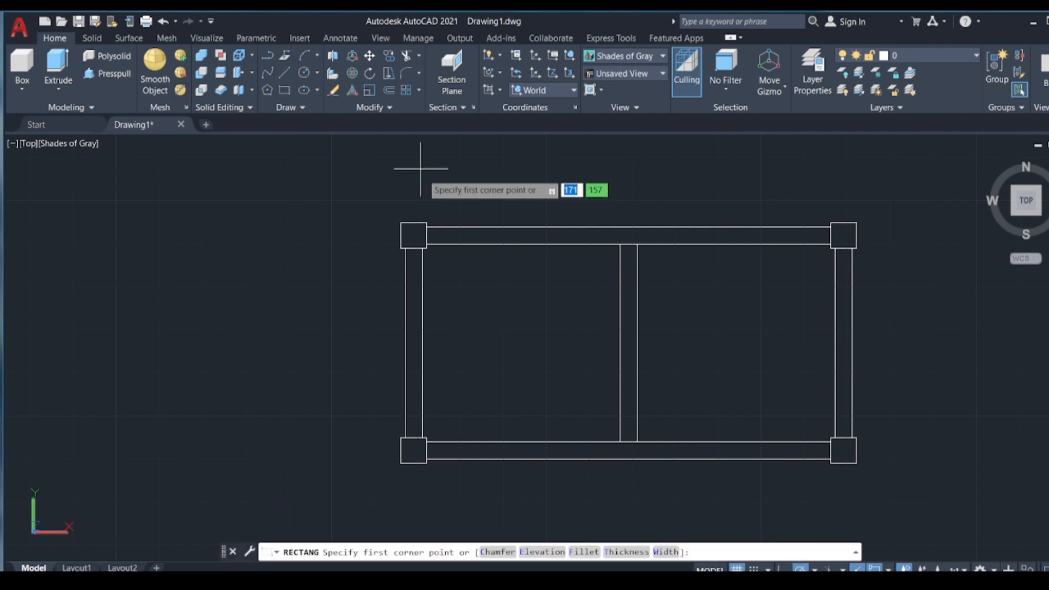
{"action": "left_click", "coordinate": [427, 244]}
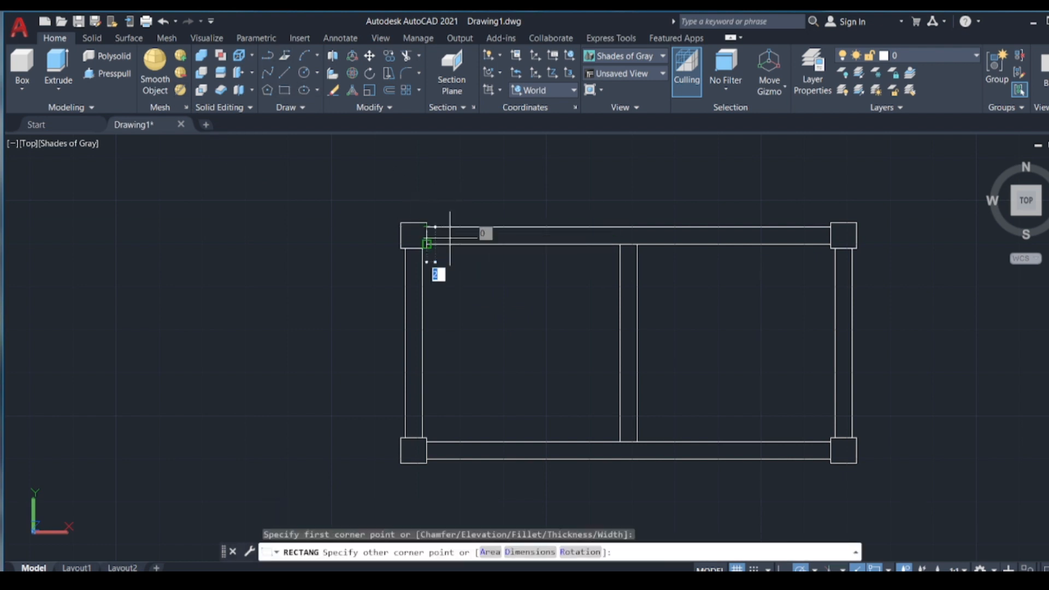
{"action": "left_click", "coordinate": [833, 242]}
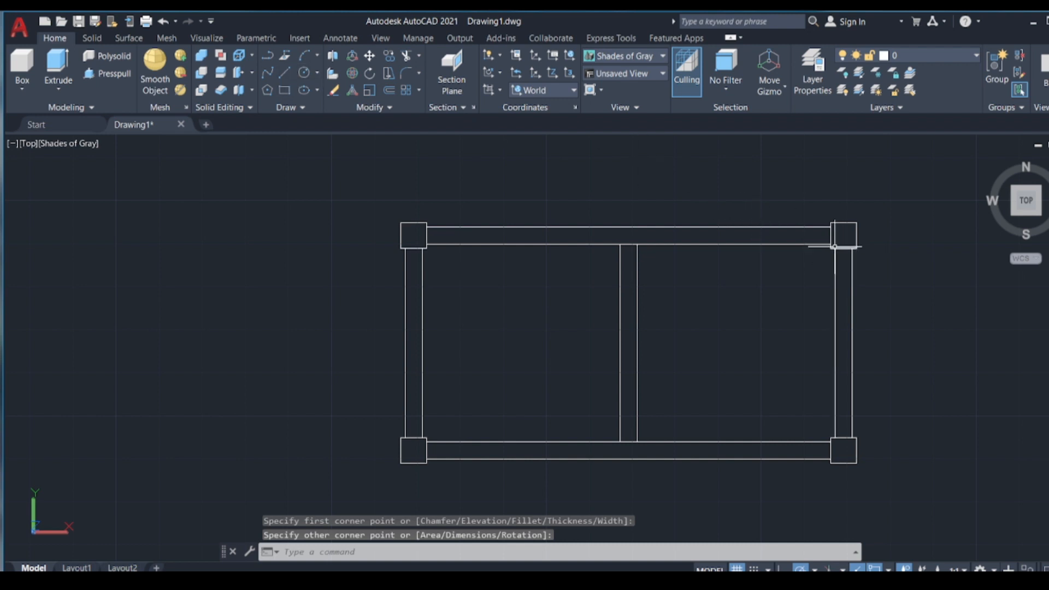
{"action": "left_click", "coordinate": [285, 91]}
{"action": "left_click", "coordinate": [833, 244]}
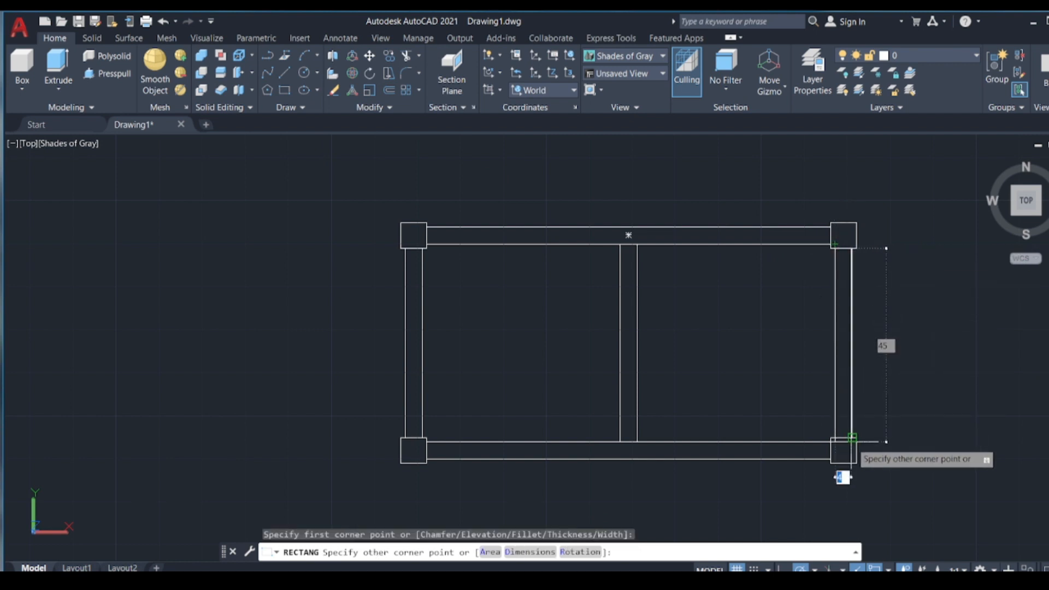
{"action": "left_click", "coordinate": [852, 437]}
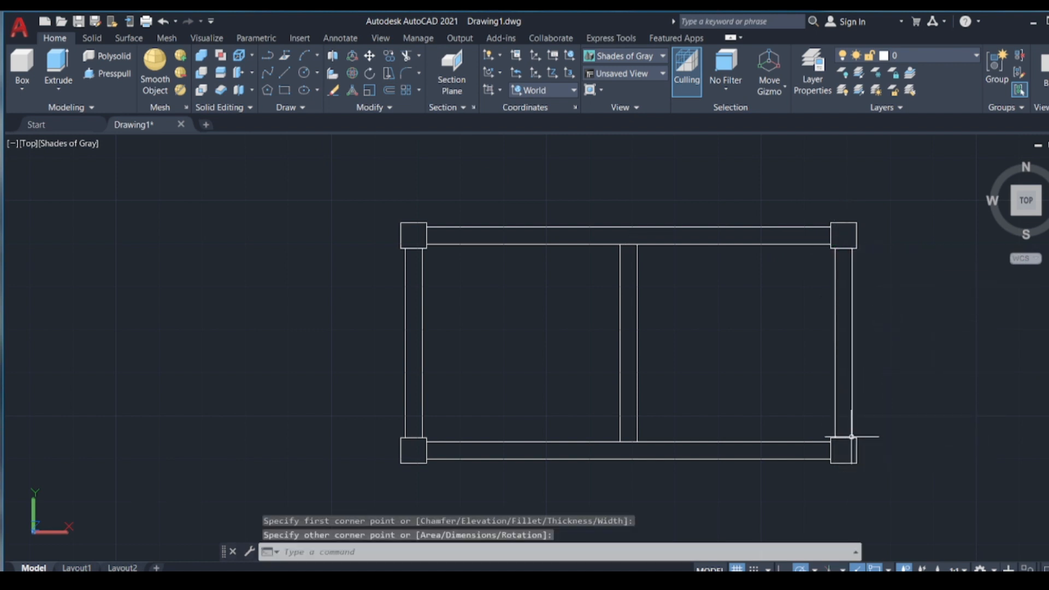
Step: Draw rectangles over the left wall and the lower wall, snapping to the wall line ends between the columns
{"action": "left_click", "coordinate": [283, 92]}
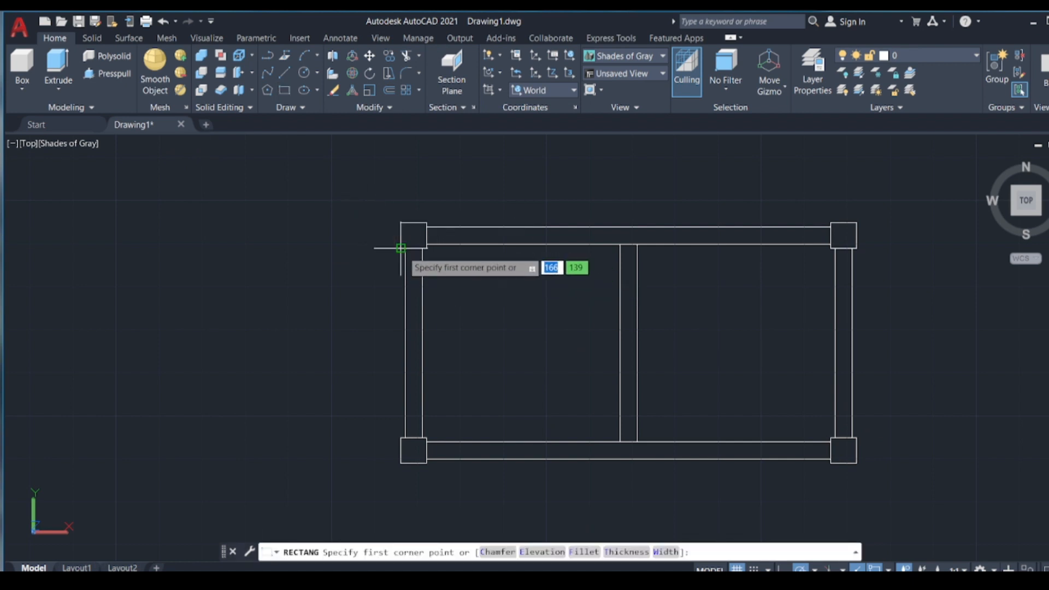
{"action": "left_click", "coordinate": [419, 247]}
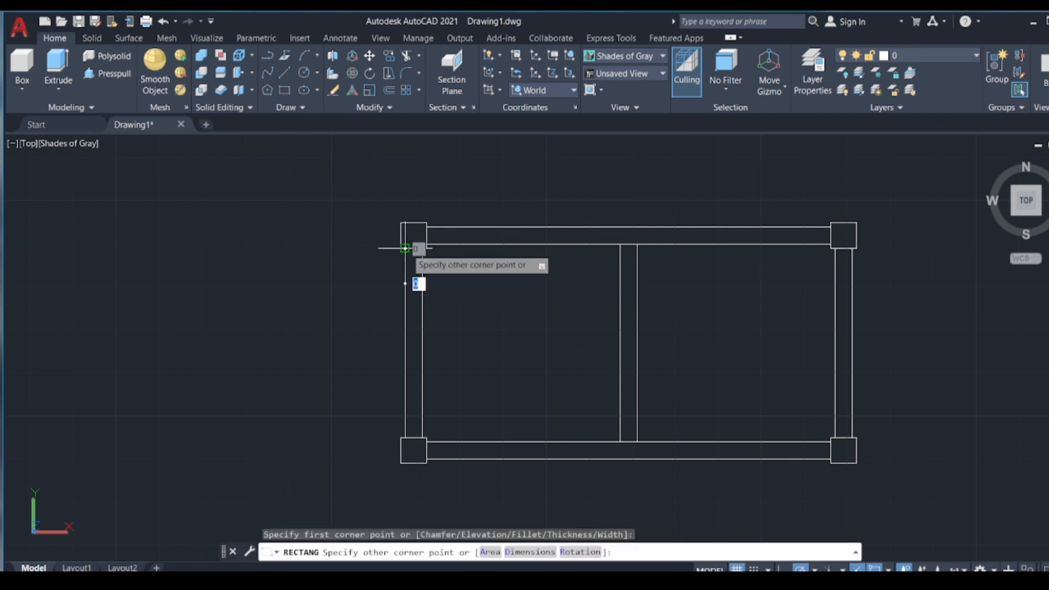
{"action": "left_click", "coordinate": [422, 437]}
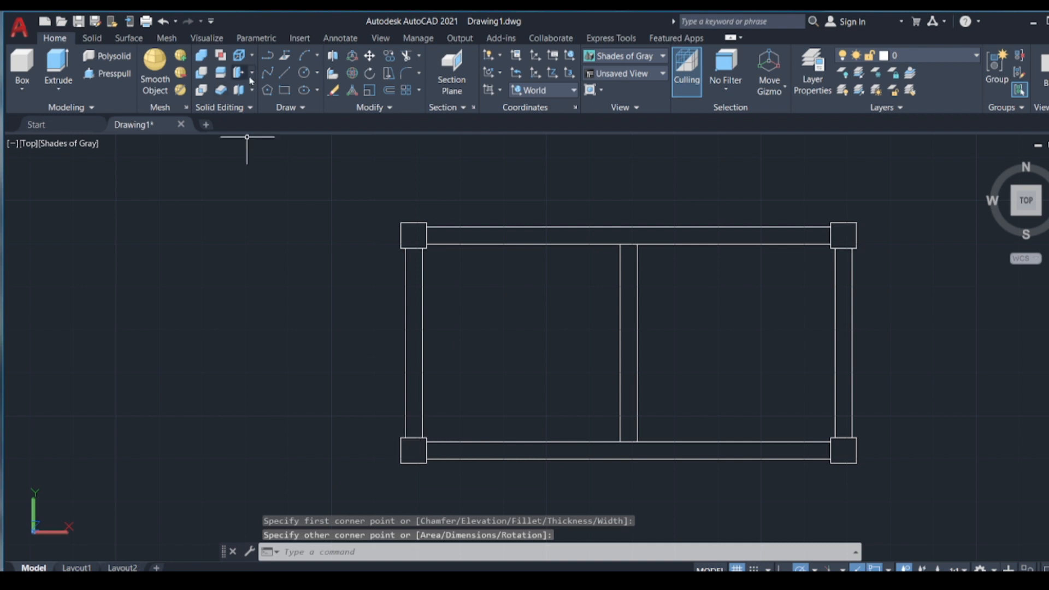
{"action": "key", "text": "Return"}
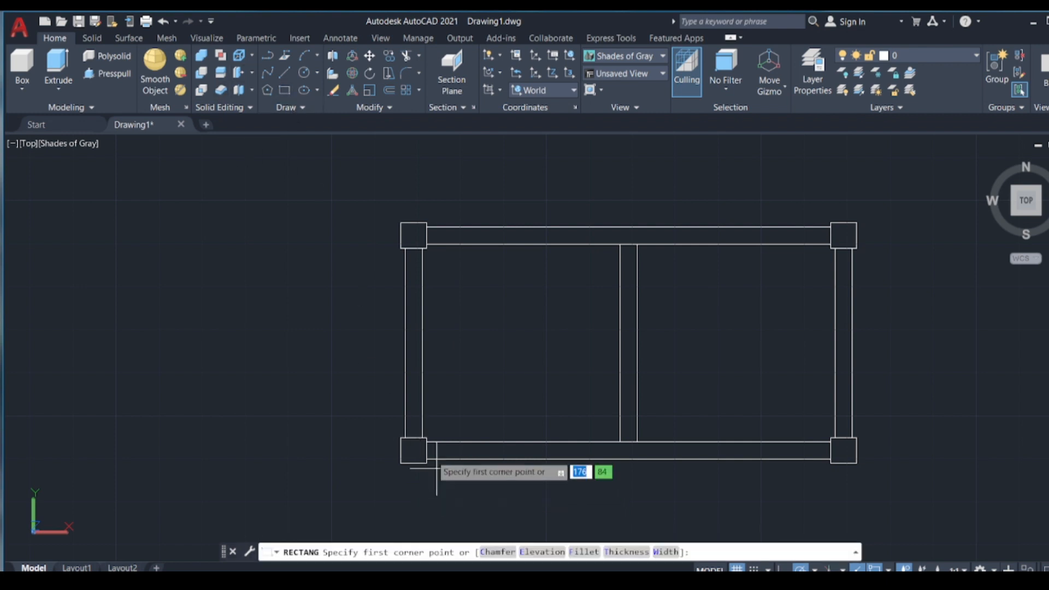
{"action": "left_click", "coordinate": [427, 441]}
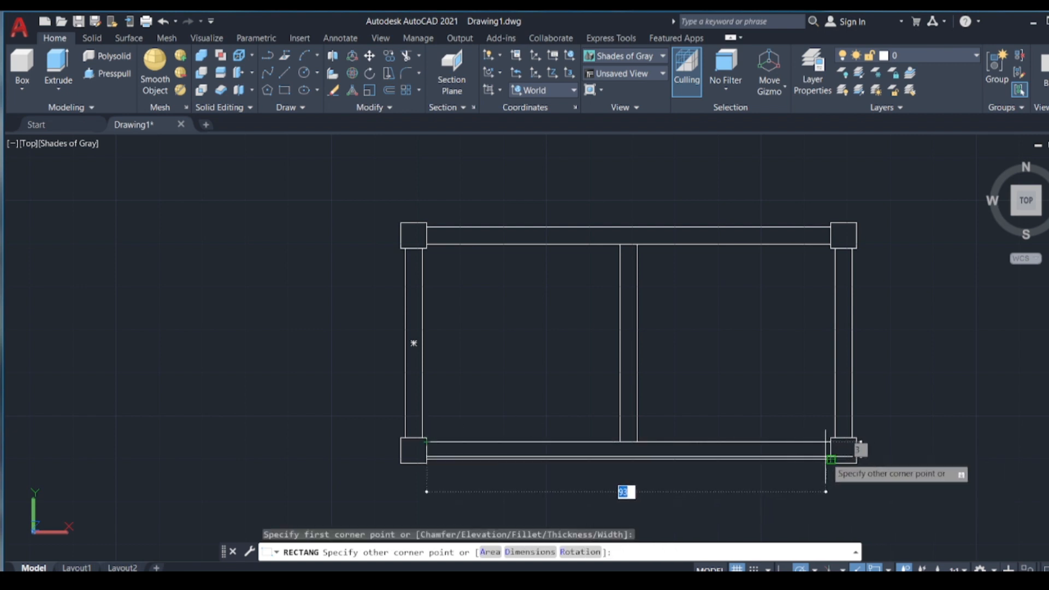
{"action": "scroll", "coordinate": [830, 459], "scroll_direction": "up", "scroll_amount": 4}
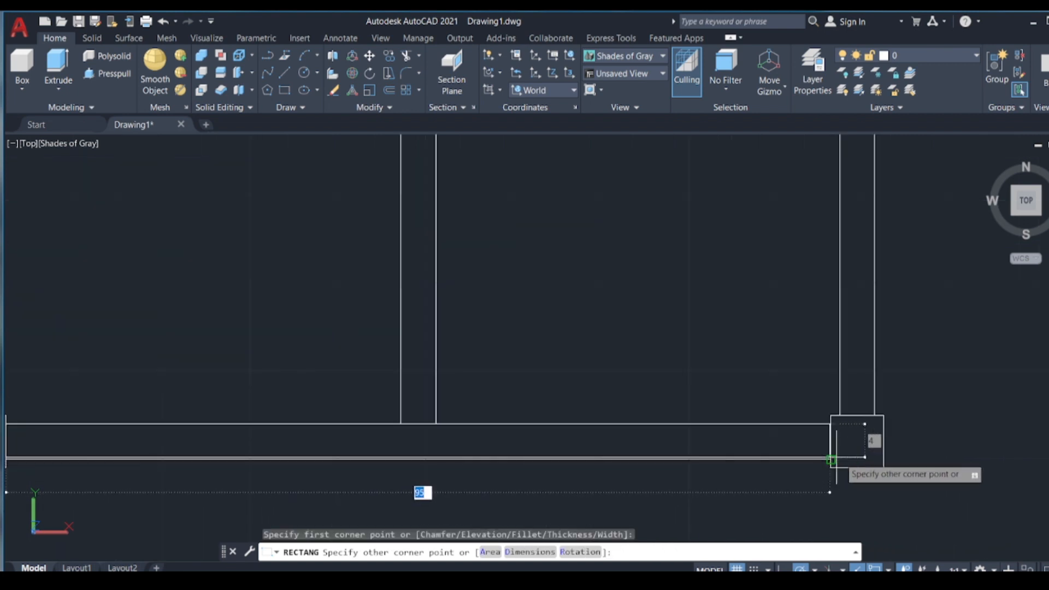
{"action": "left_click", "coordinate": [830, 459]}
{"action": "right_click", "coordinate": [831, 466]}
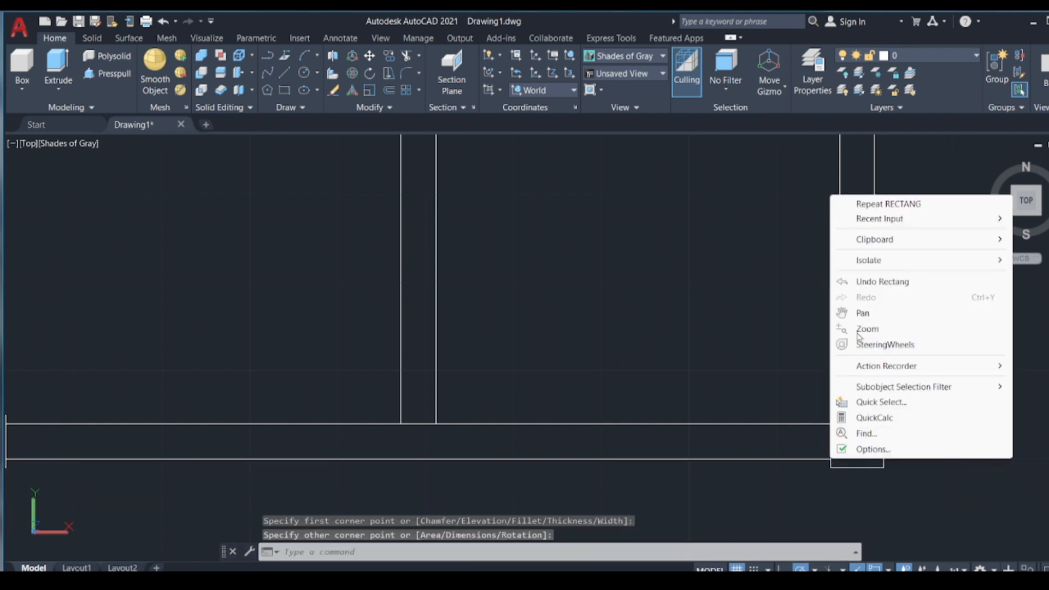
Step: Draw a rectangle over the middle partition, snapping to opposite corners where its lines meet the upper and lower walls
{"action": "left_click", "coordinate": [705, 271]}
{"action": "scroll", "coordinate": [705, 270], "scroll_direction": "down", "scroll_amount": 6}
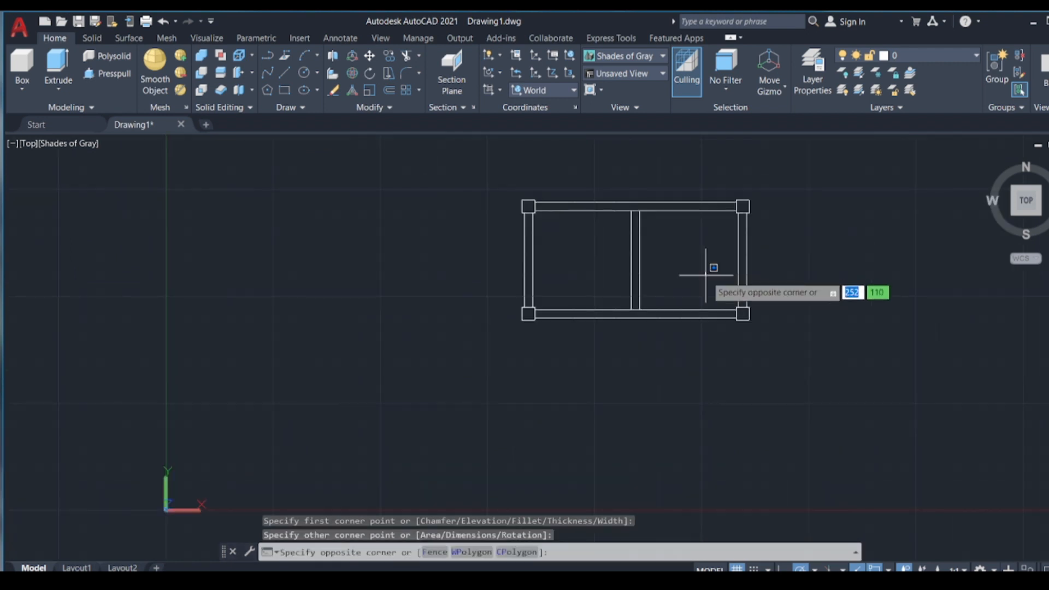
{"action": "scroll", "coordinate": [692, 271], "scroll_direction": "up", "scroll_amount": 2}
{"action": "left_click", "coordinate": [691, 291]}
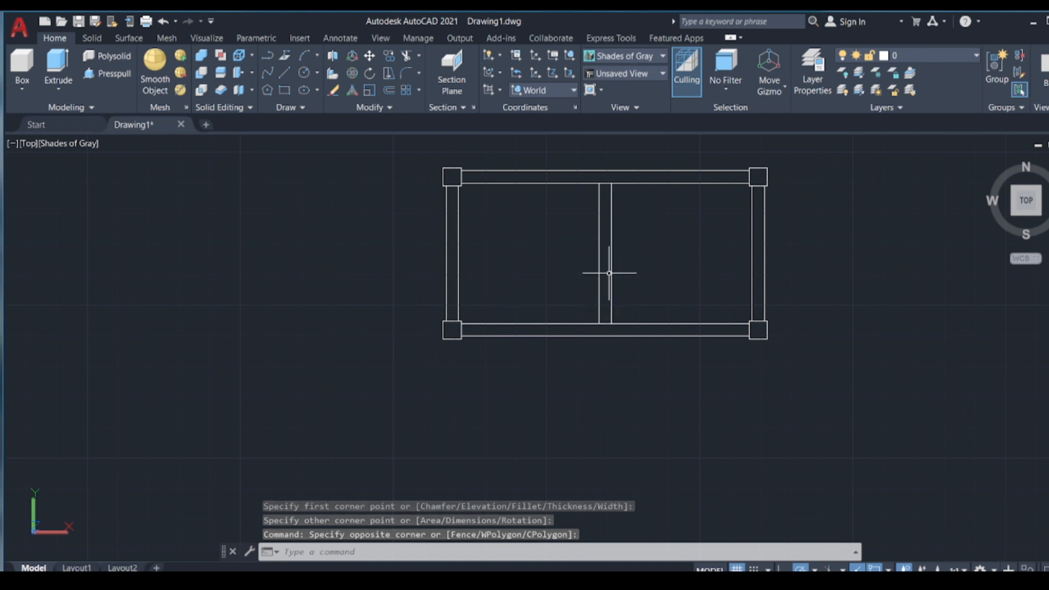
{"action": "left_click", "coordinate": [284, 91]}
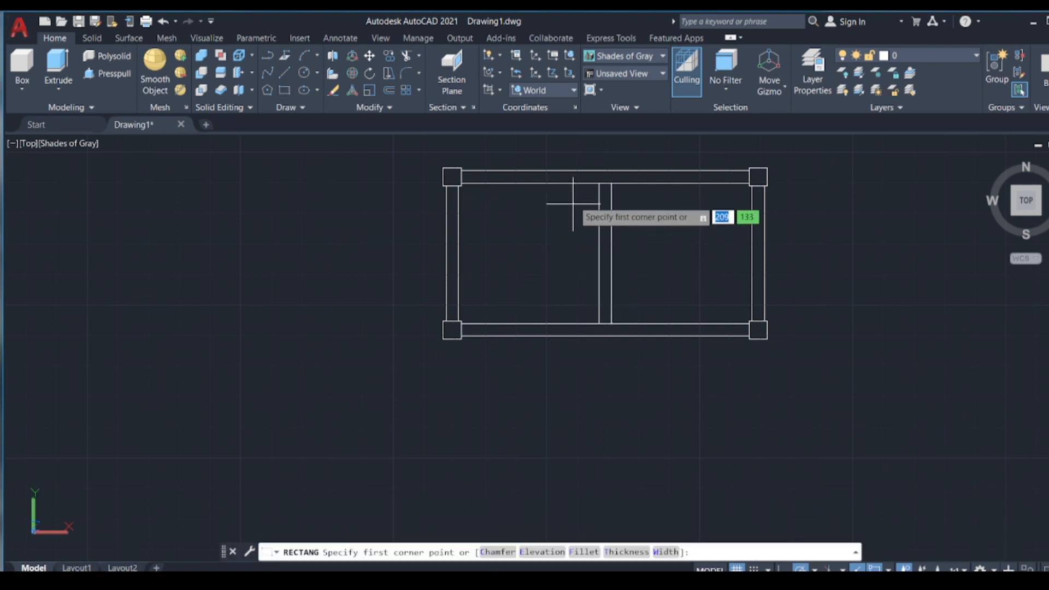
{"action": "left_click", "coordinate": [600, 182]}
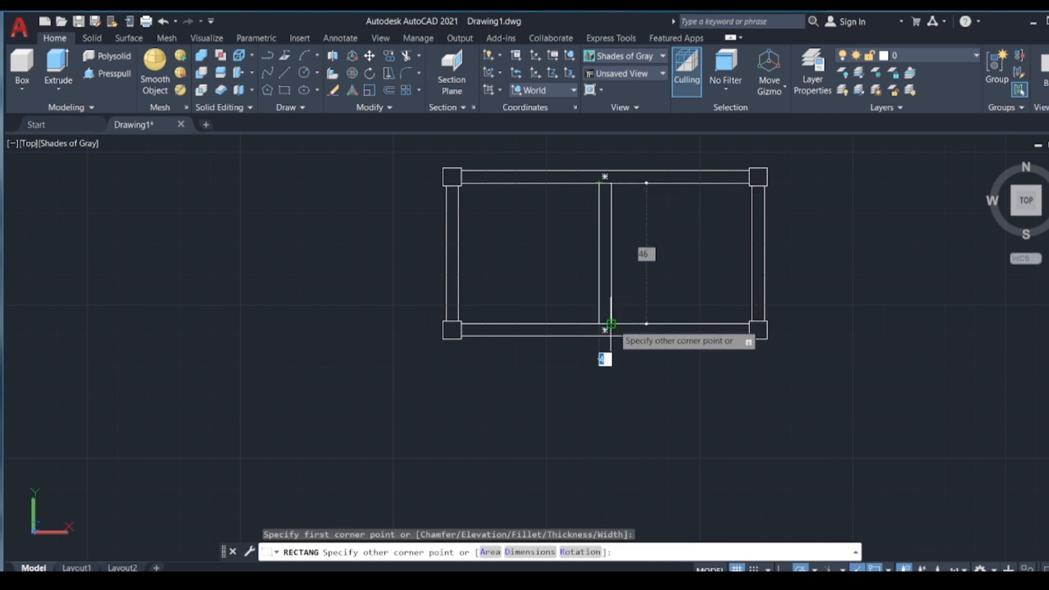
{"action": "left_click", "coordinate": [610, 324]}
{"action": "right_click", "coordinate": [611, 324]}
{"action": "left_click", "coordinate": [524, 237]}
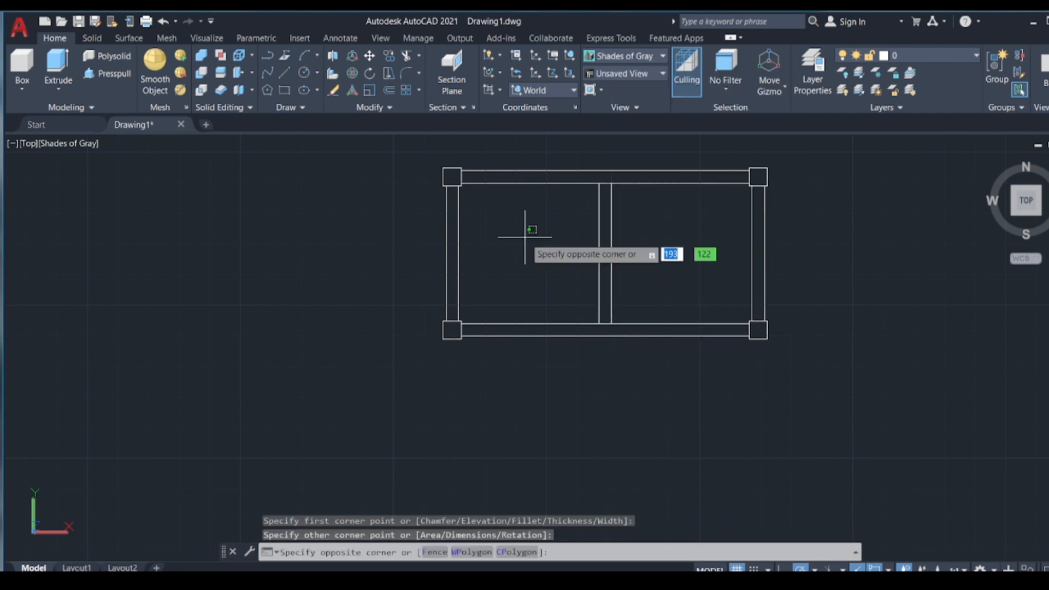
{"action": "left_click", "coordinate": [580, 302]}
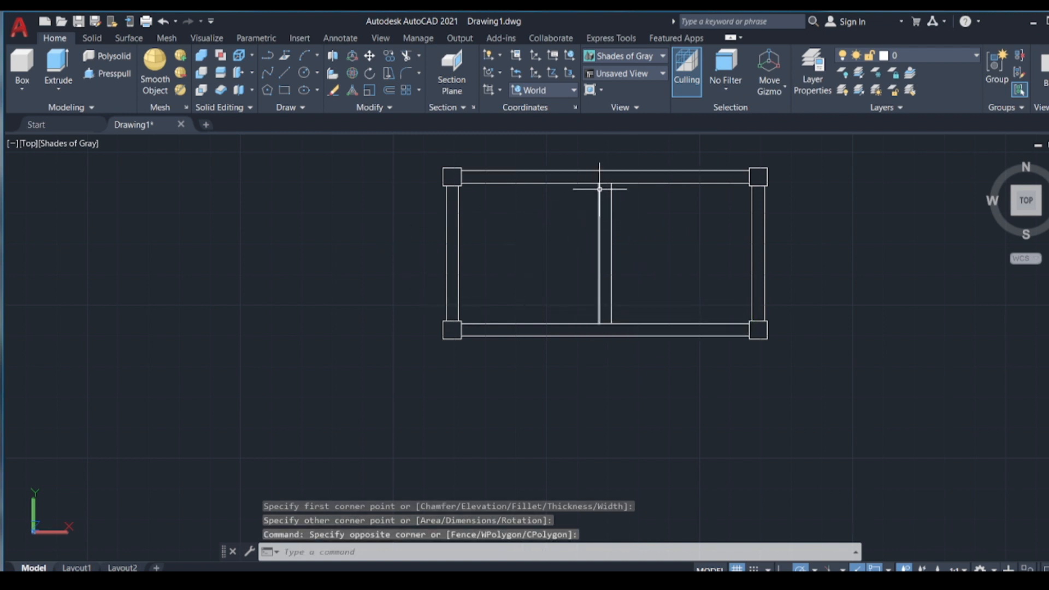
Step: Switch to the 3D home view and Presspull all four column squares together to a height of 50
{"action": "mouse_move", "coordinate": [987, 168]}
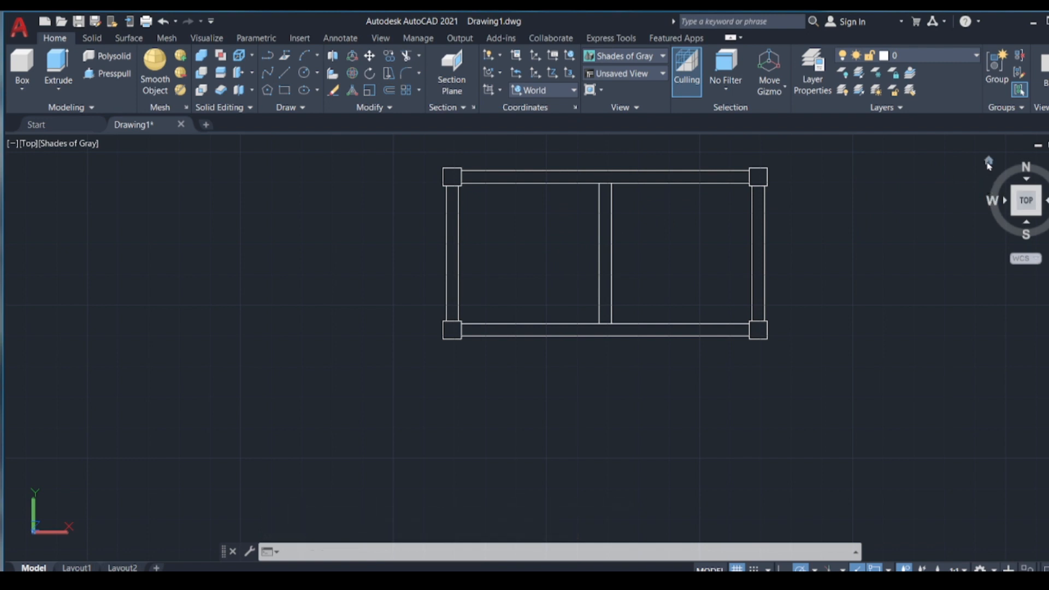
{"action": "left_click", "coordinate": [989, 162]}
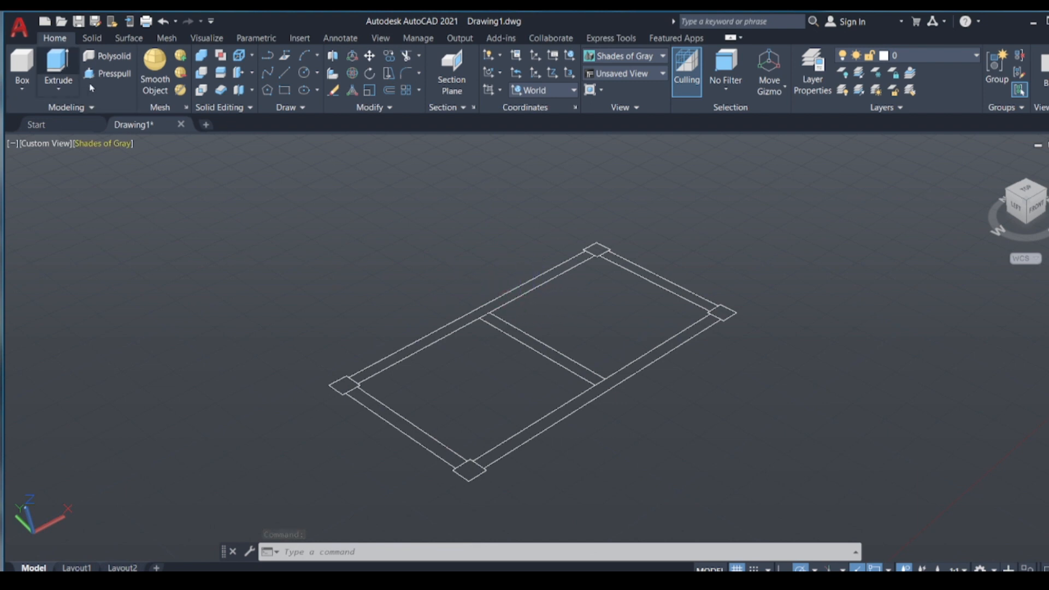
{"action": "left_click", "coordinate": [114, 74]}
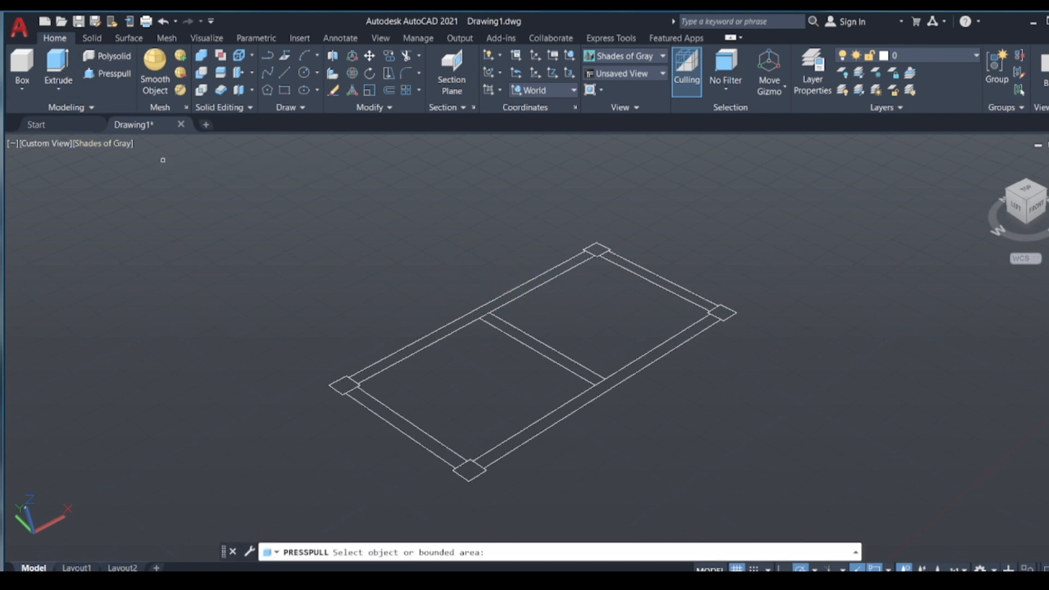
{"action": "left_click", "coordinate": [598, 249]}
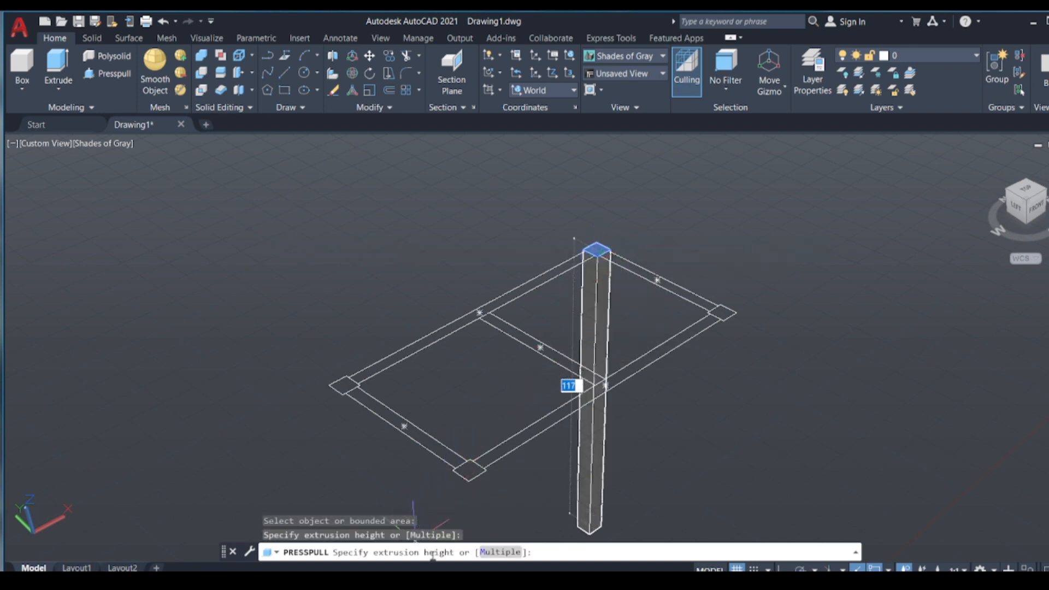
{"action": "left_click", "coordinate": [492, 551]}
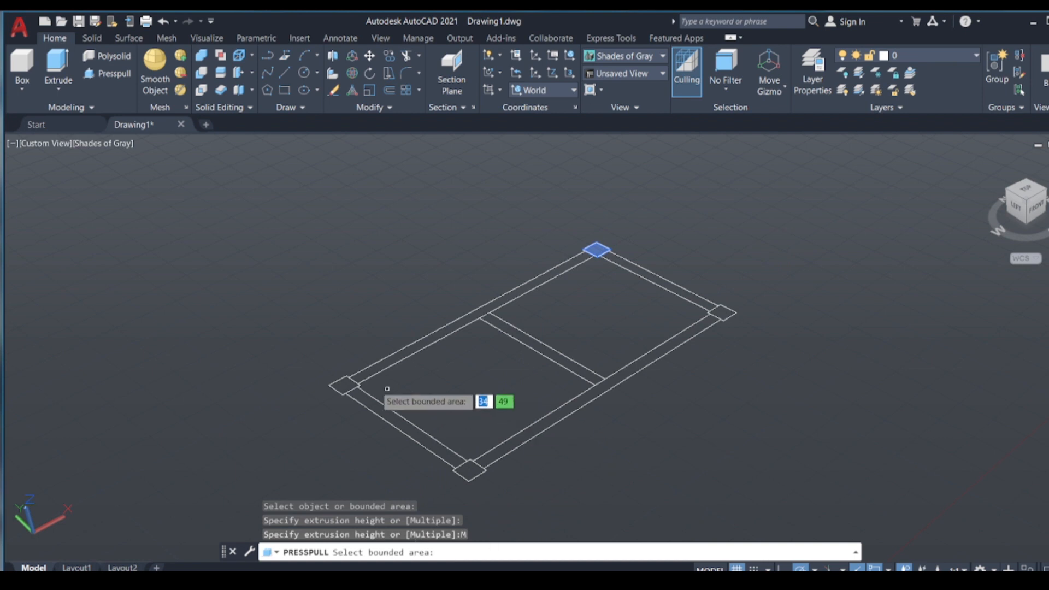
{"action": "left_click", "coordinate": [342, 386]}
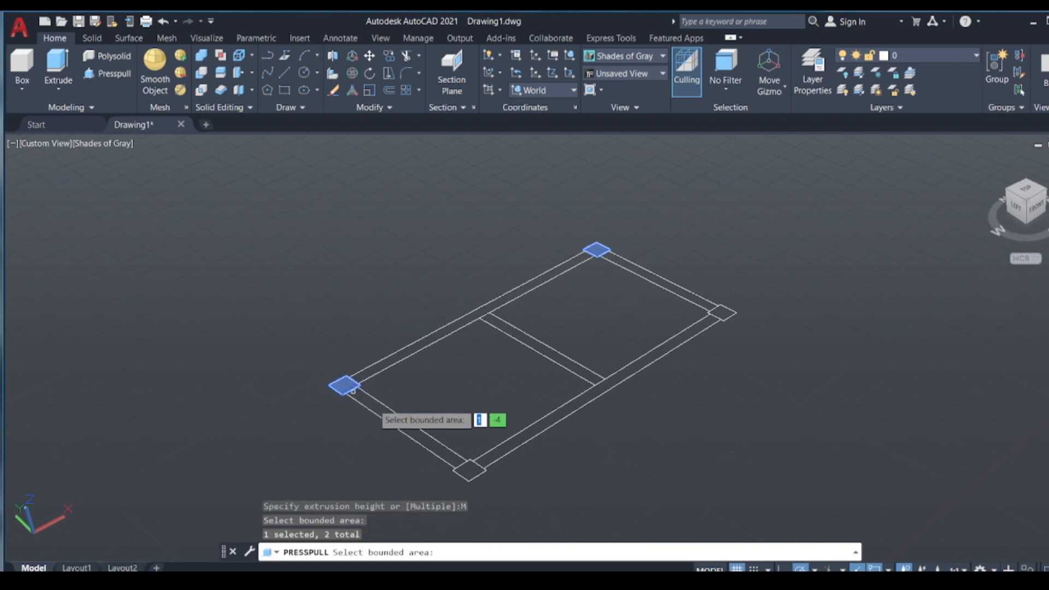
{"action": "left_click", "coordinate": [469, 470]}
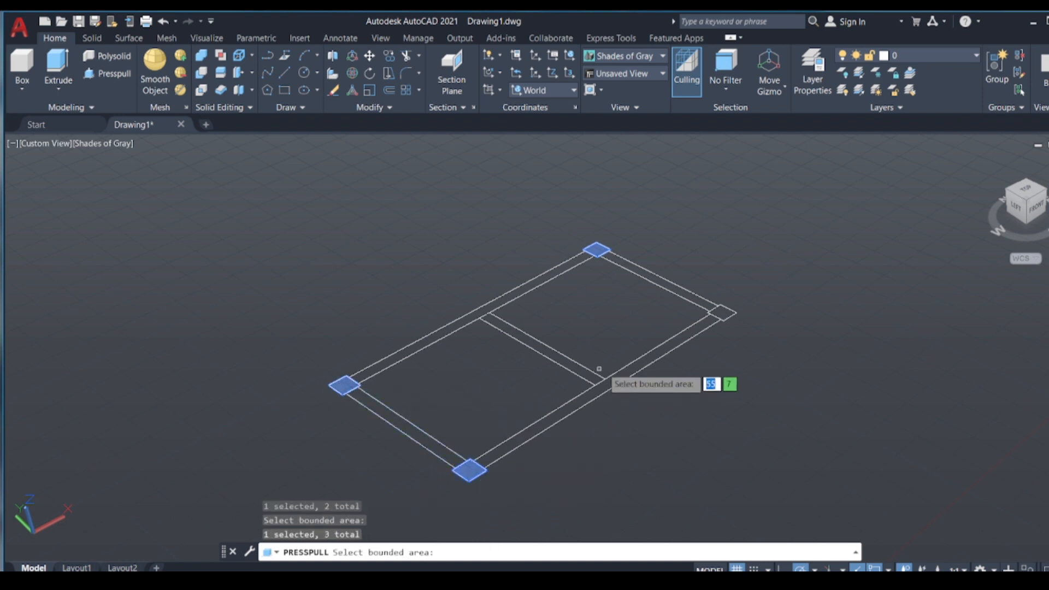
{"action": "left_click", "coordinate": [720, 314]}
{"action": "key", "text": "Return"}
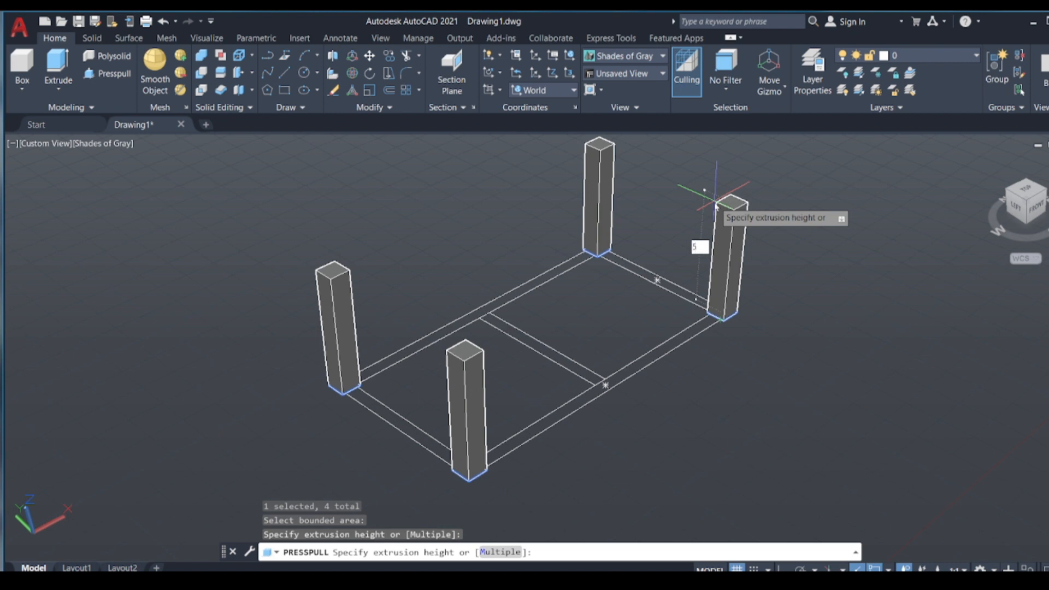
{"action": "type", "text": "50"}
{"action": "key", "text": "Return"}
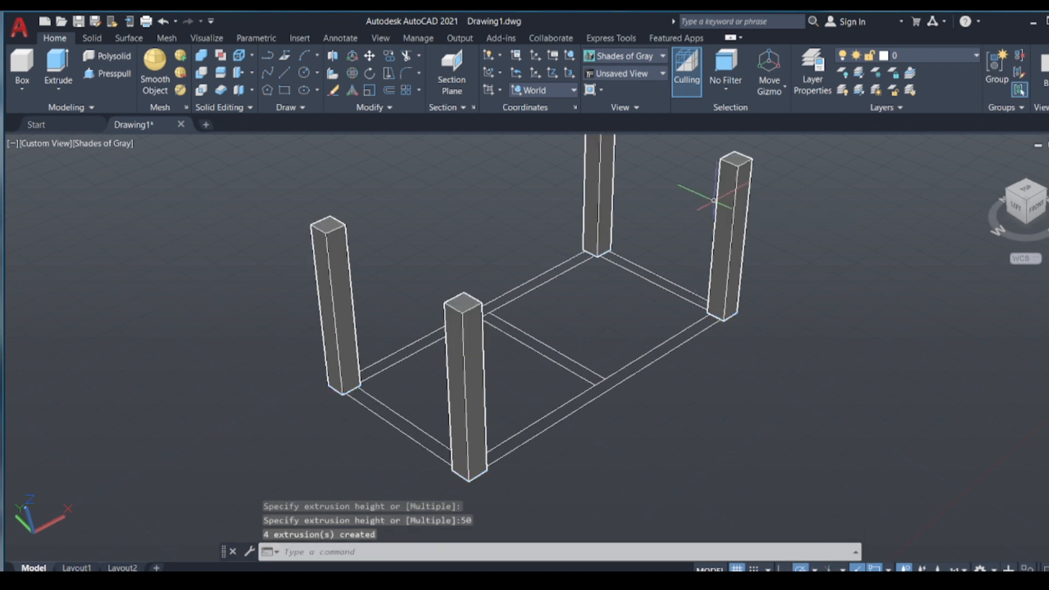
Step: Presspull the four outer wall strips and the middle partition strip together to a height of 5
{"action": "scroll", "coordinate": [706, 201], "scroll_direction": "down", "scroll_amount": 4}
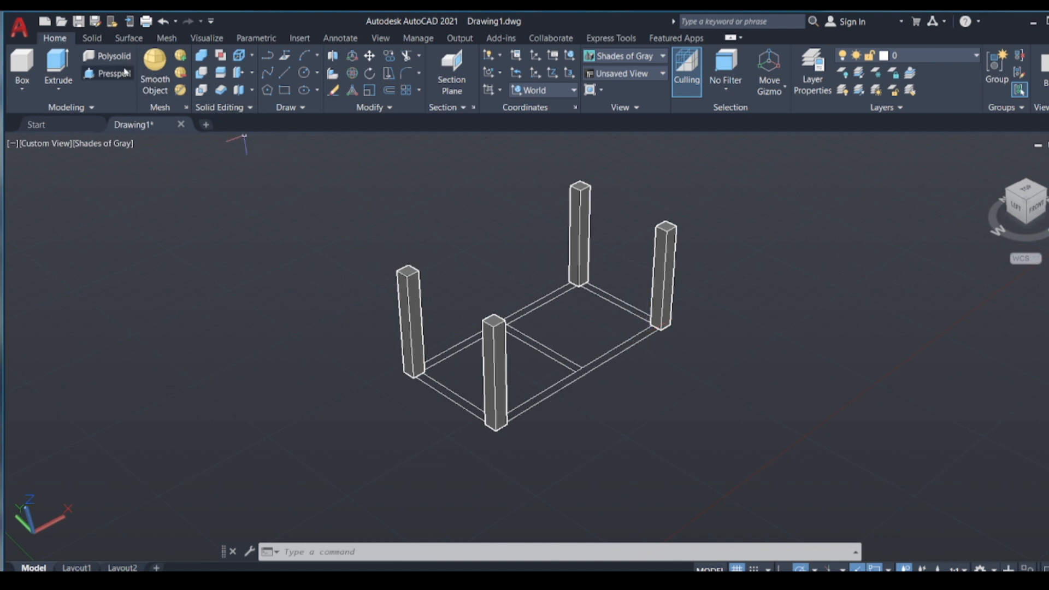
{"action": "left_click", "coordinate": [107, 77]}
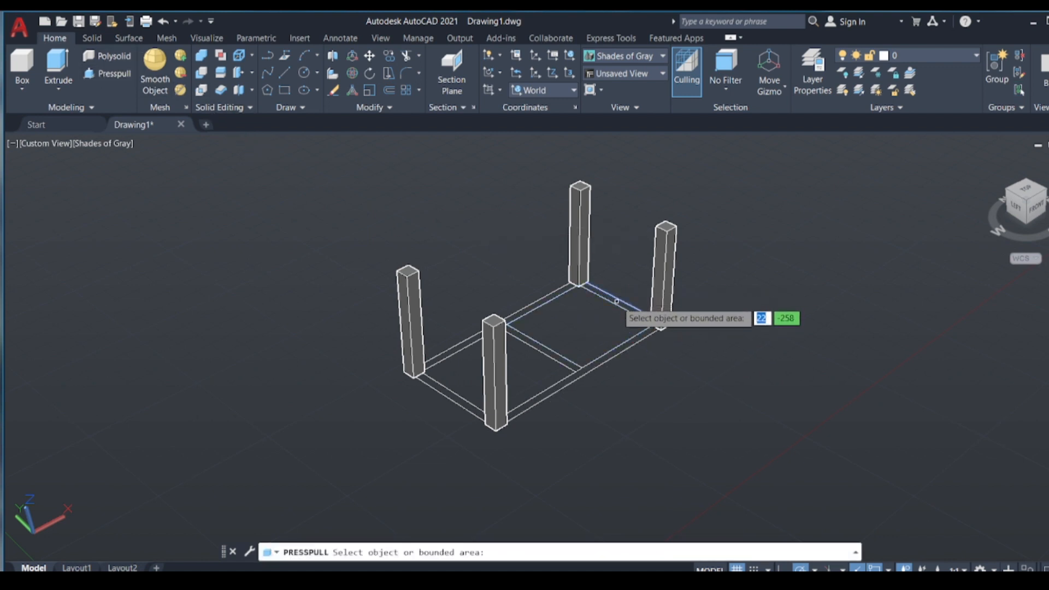
{"action": "scroll", "coordinate": [617, 301], "scroll_direction": "up", "scroll_amount": 5}
{"action": "scroll", "coordinate": [616, 297], "scroll_direction": "down", "scroll_amount": 3}
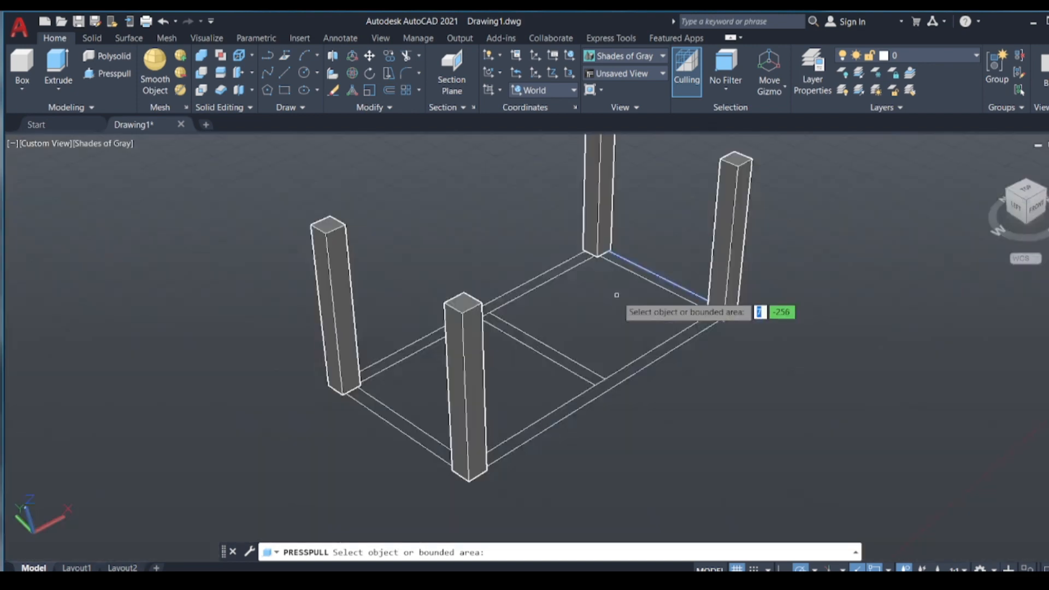
{"action": "scroll", "coordinate": [621, 280], "scroll_direction": "up", "scroll_amount": 3}
{"action": "scroll", "coordinate": [621, 279], "scroll_direction": "down", "scroll_amount": 3}
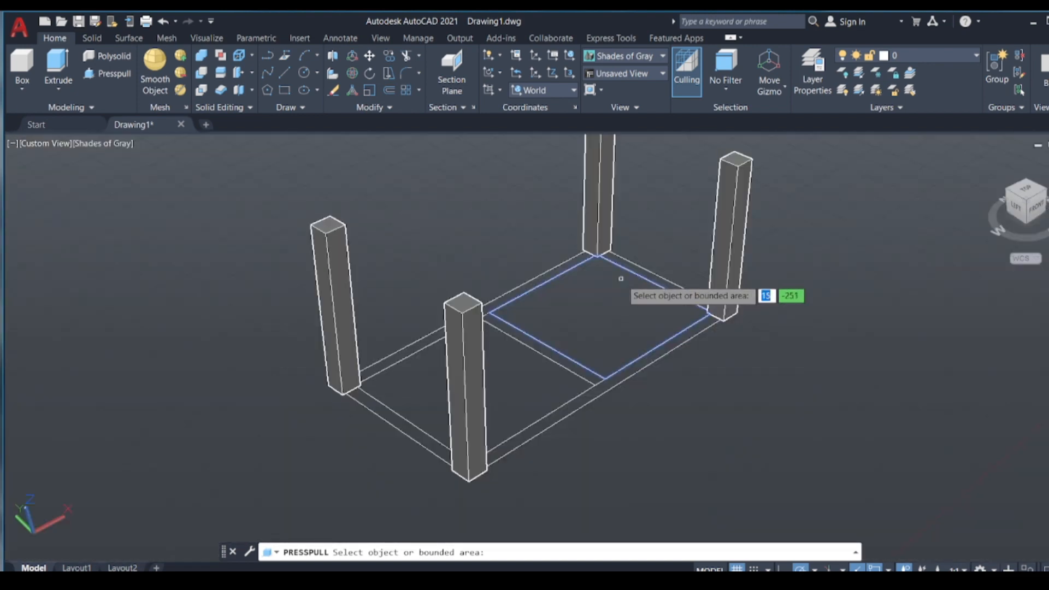
{"action": "left_click", "coordinate": [623, 263]}
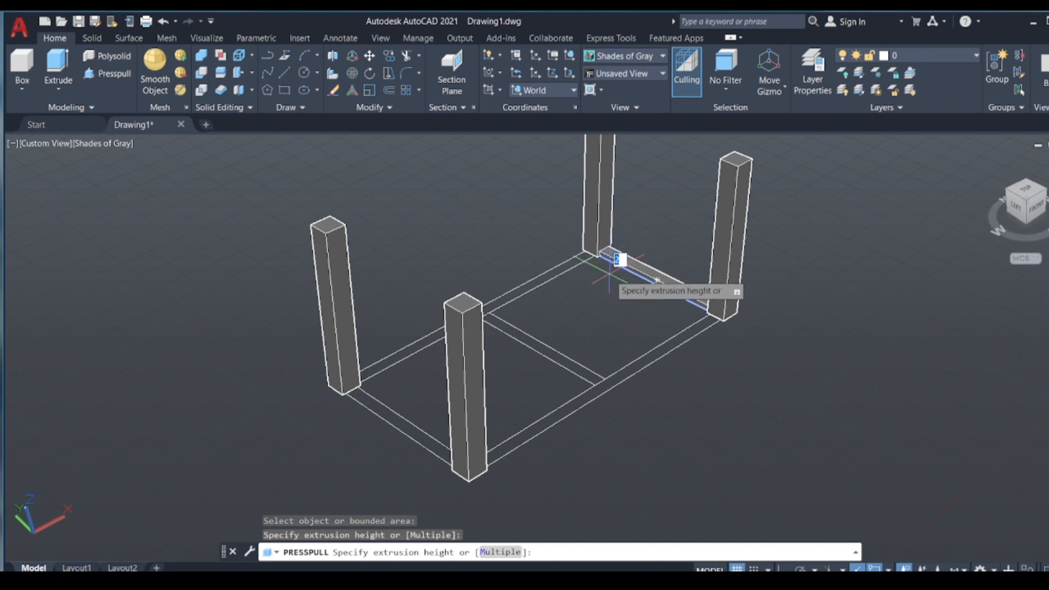
{"action": "left_click", "coordinate": [501, 553]}
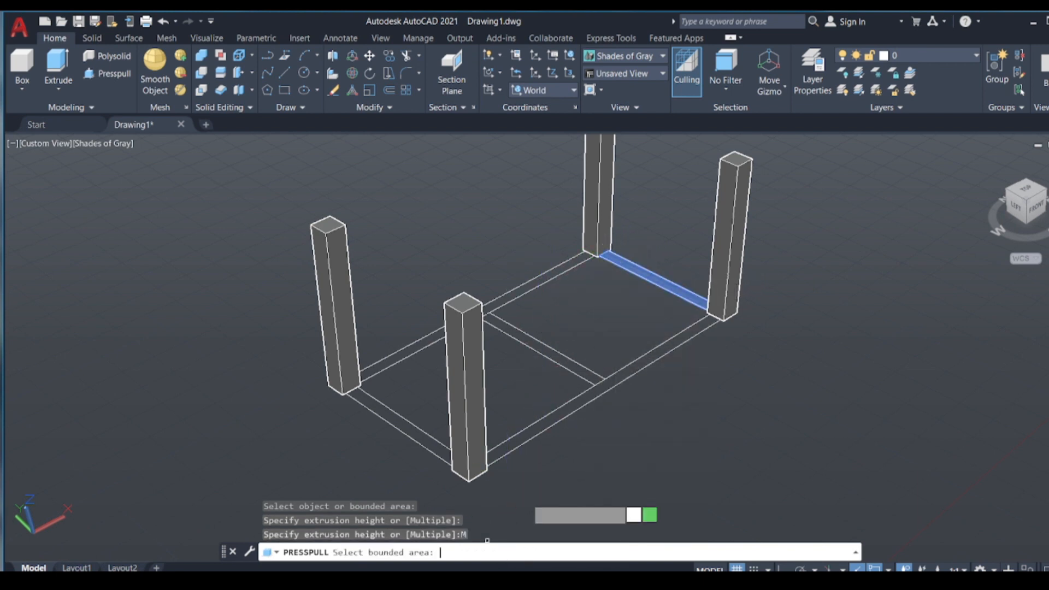
{"action": "left_click", "coordinate": [557, 268]}
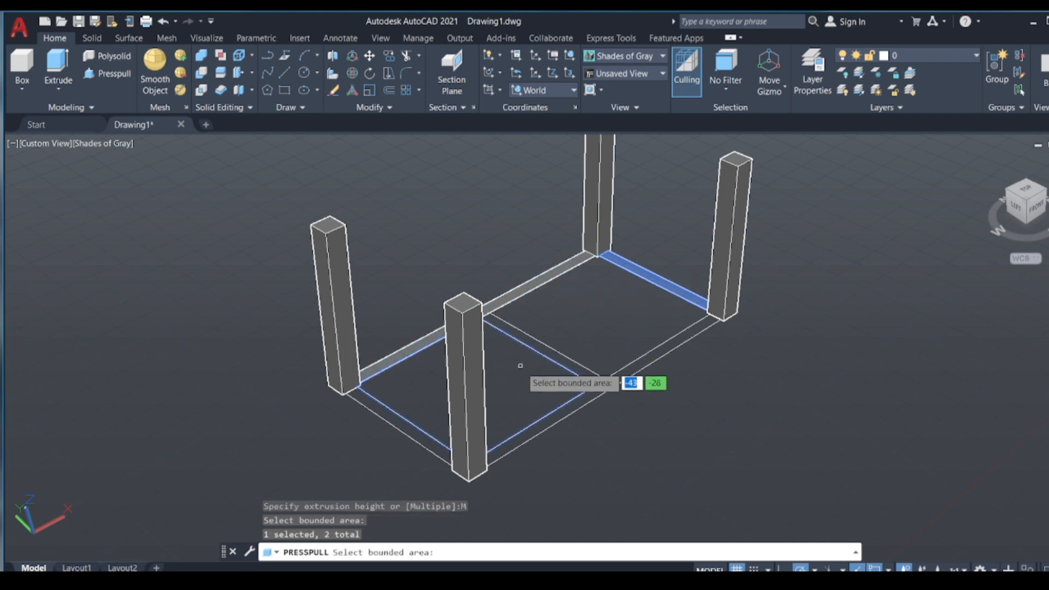
{"action": "left_click", "coordinate": [530, 342]}
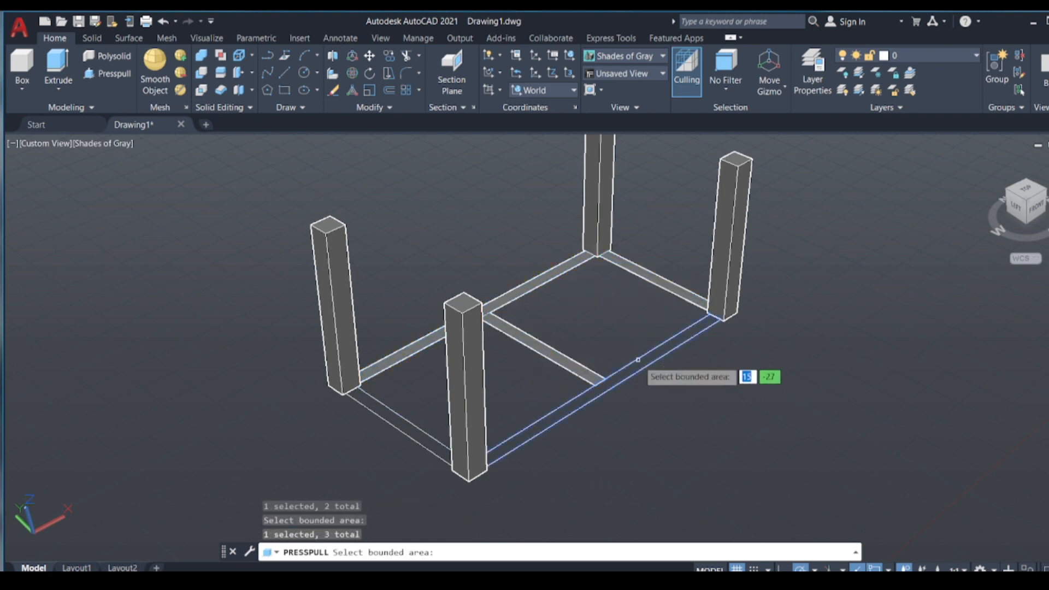
{"action": "left_click", "coordinate": [657, 357]}
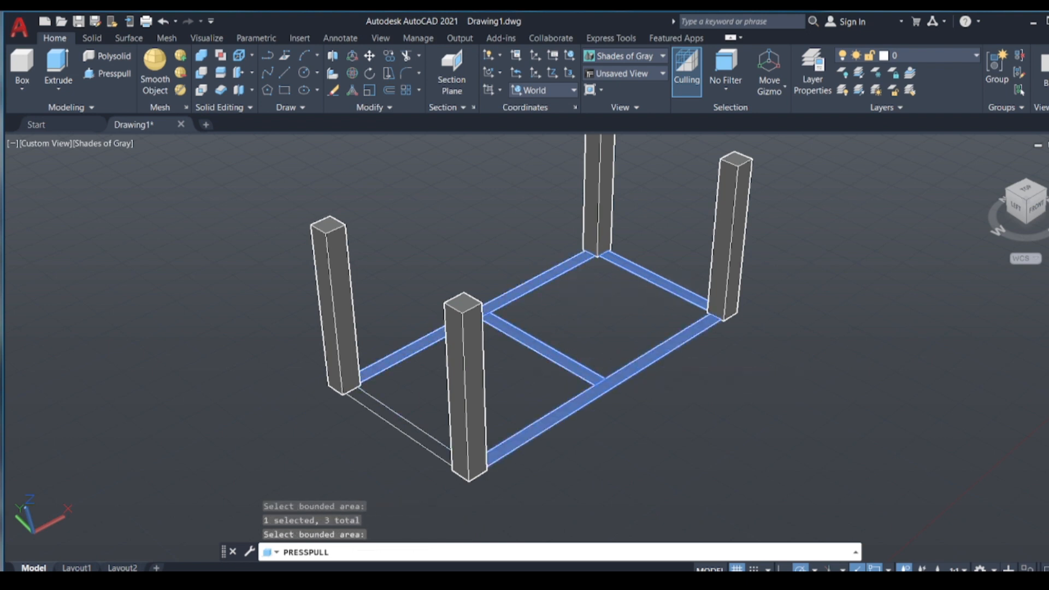
{"action": "left_click", "coordinate": [418, 434]}
{"action": "left_click", "coordinate": [423, 435]}
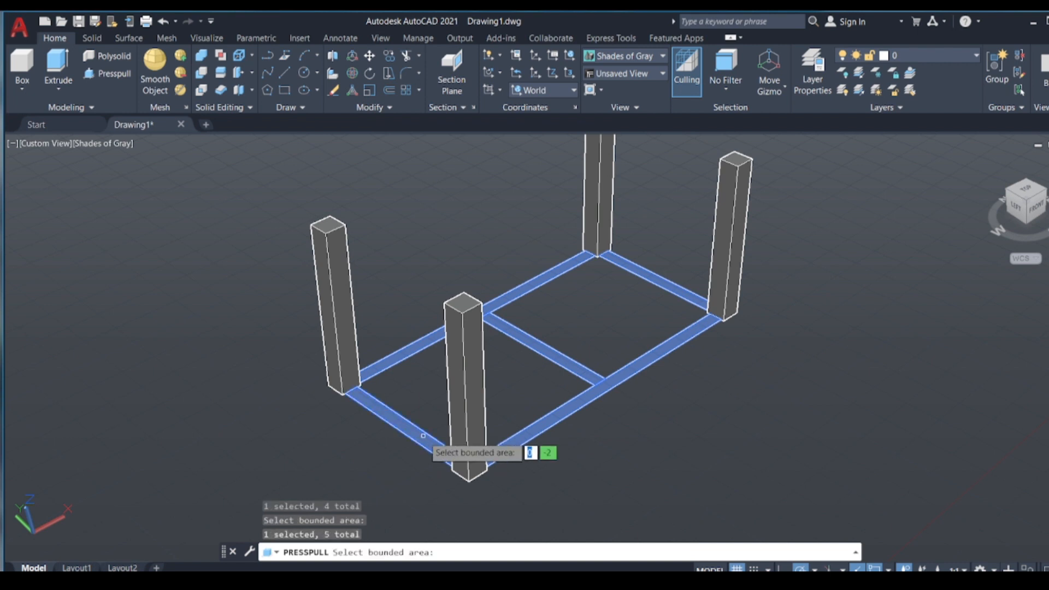
{"action": "key", "text": "Return"}
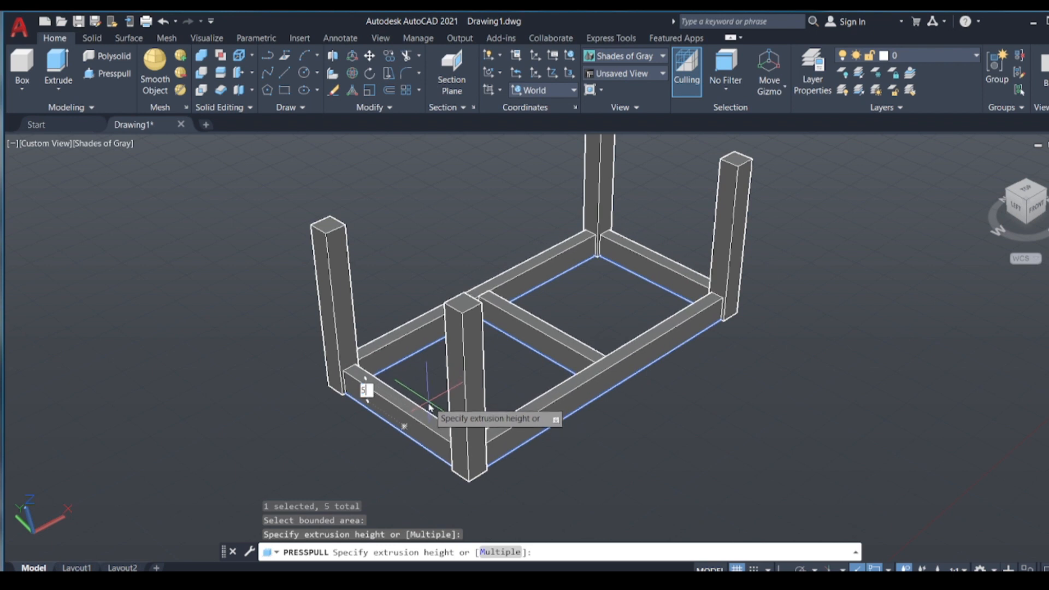
{"action": "type", "text": "5"}
{"action": "key", "text": "Return"}
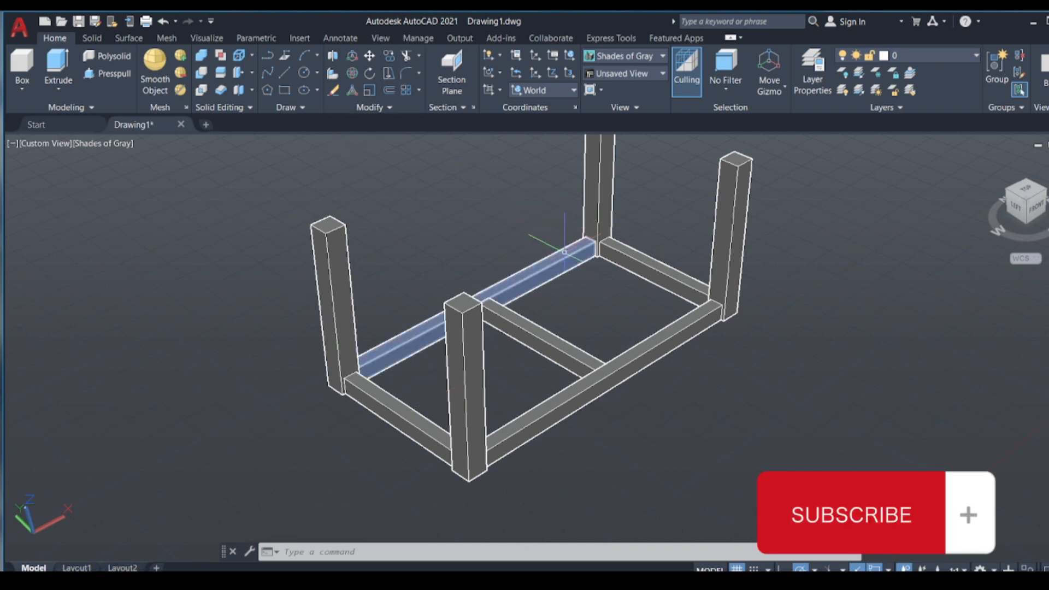
Step: Copy the five base beams upward, placing one set at the column tops and another between the base and the top
{"action": "left_click", "coordinate": [564, 251]}
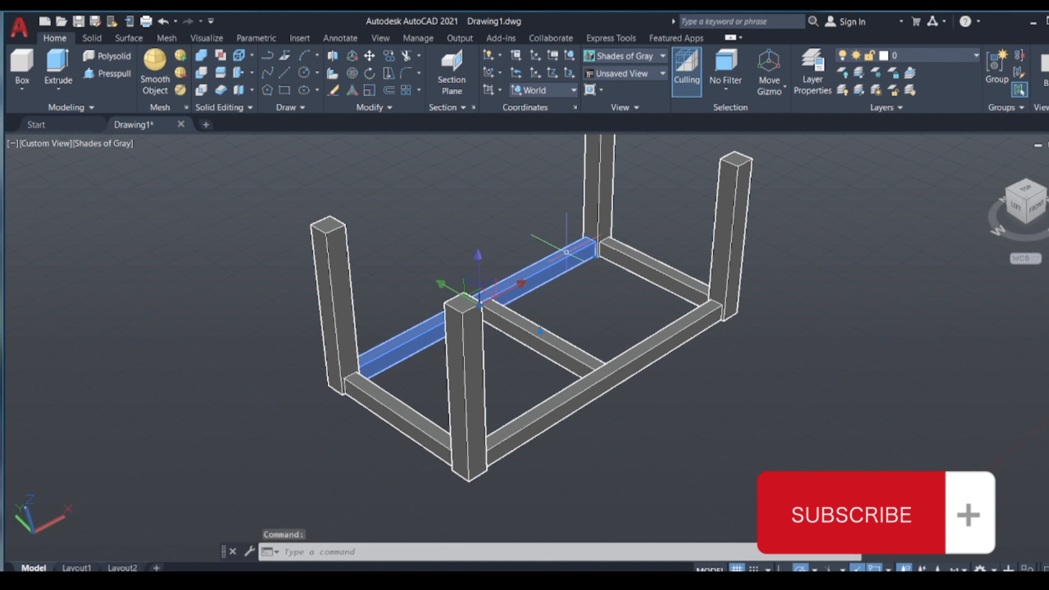
{"action": "left_click", "coordinate": [665, 279]}
{"action": "left_click", "coordinate": [684, 328]}
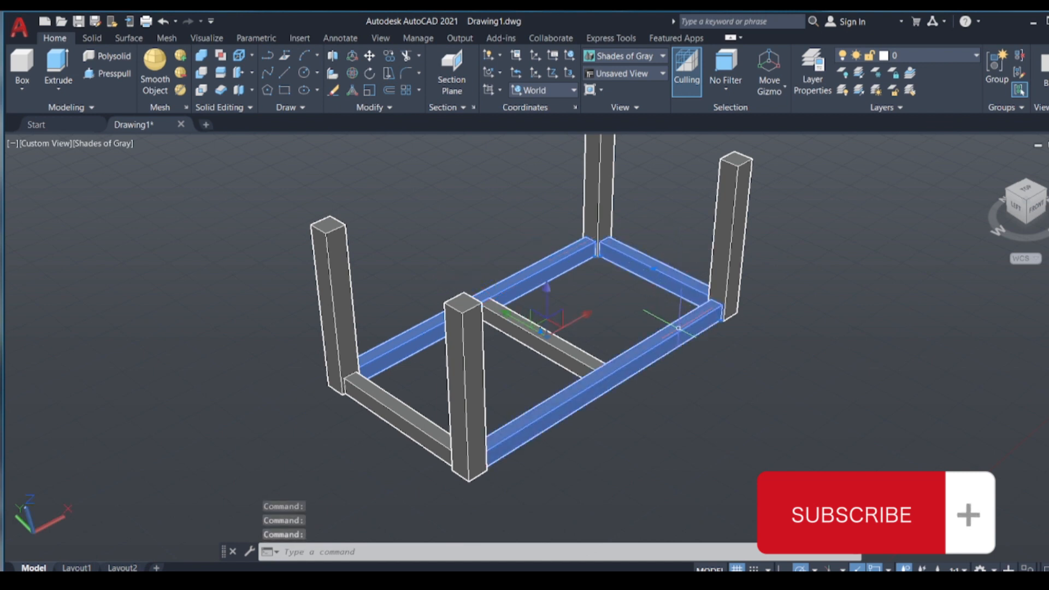
{"action": "left_click", "coordinate": [571, 344]}
{"action": "left_click", "coordinate": [401, 417]}
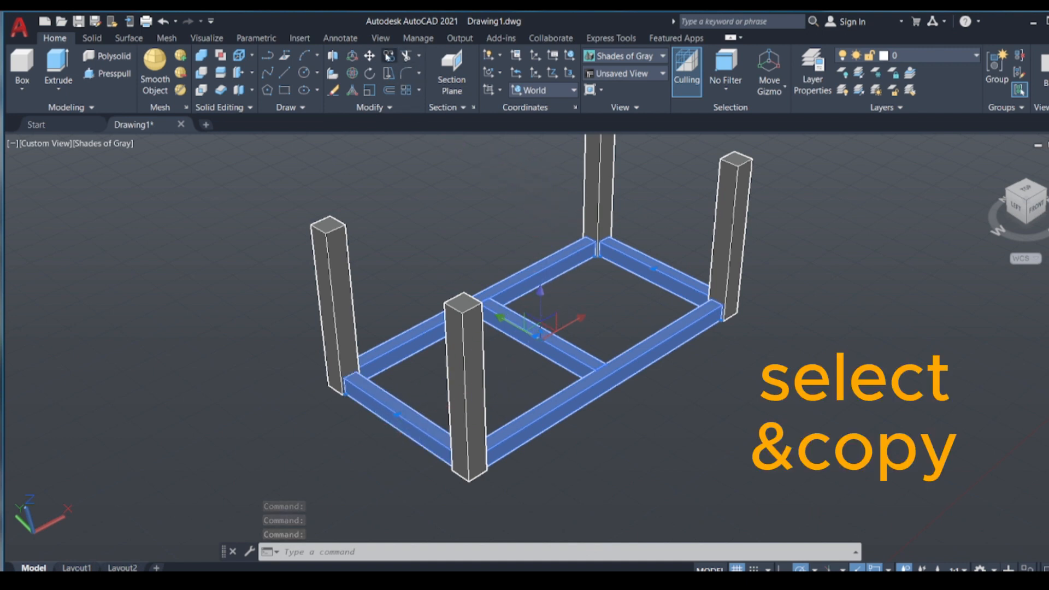
{"action": "left_click", "coordinate": [388, 56]}
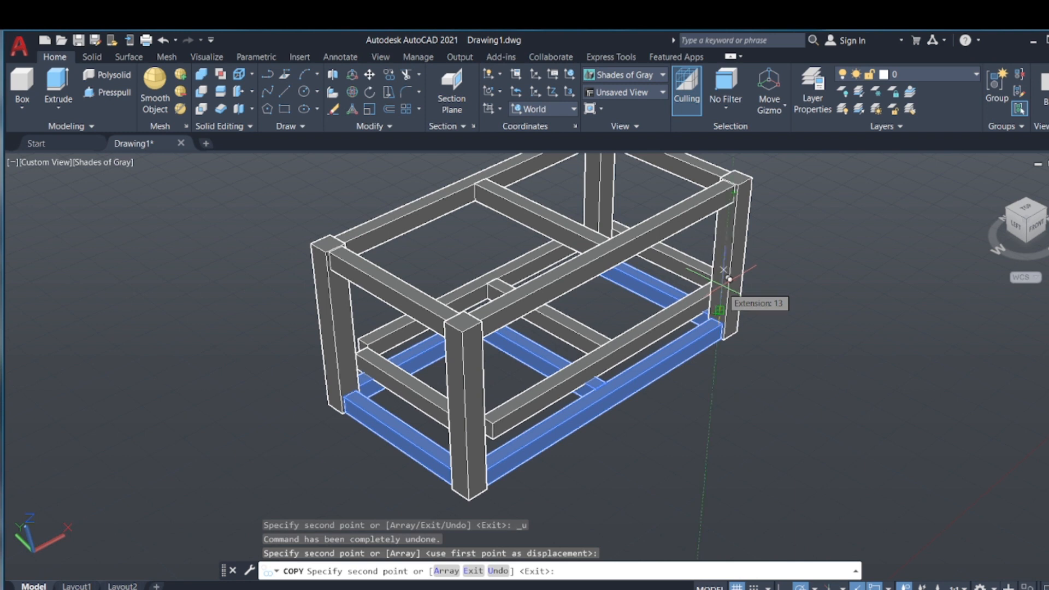
{"action": "left_click", "coordinate": [729, 278]}
{"action": "right_click", "coordinate": [717, 284]}
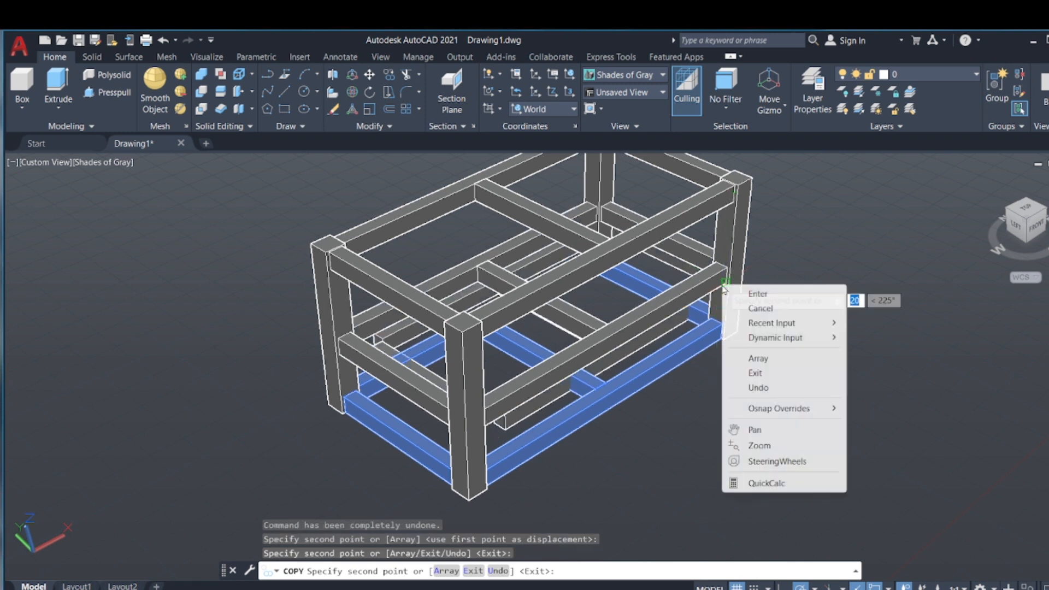
{"action": "left_click", "coordinate": [759, 289]}
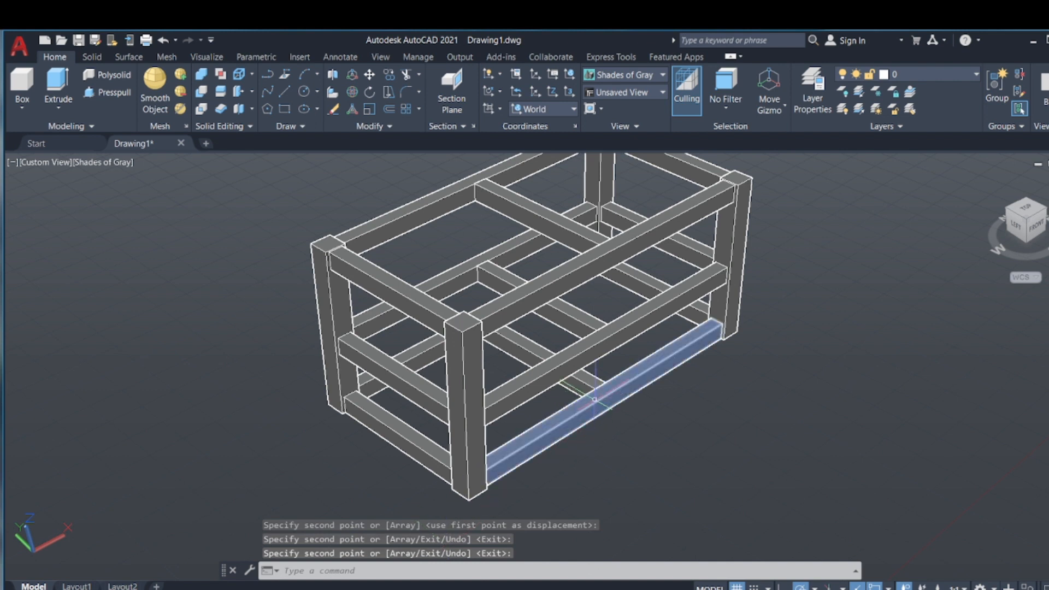
Step: Delete the five lowest beams at the column bases, including the middle member
{"action": "left_click", "coordinate": [583, 418]}
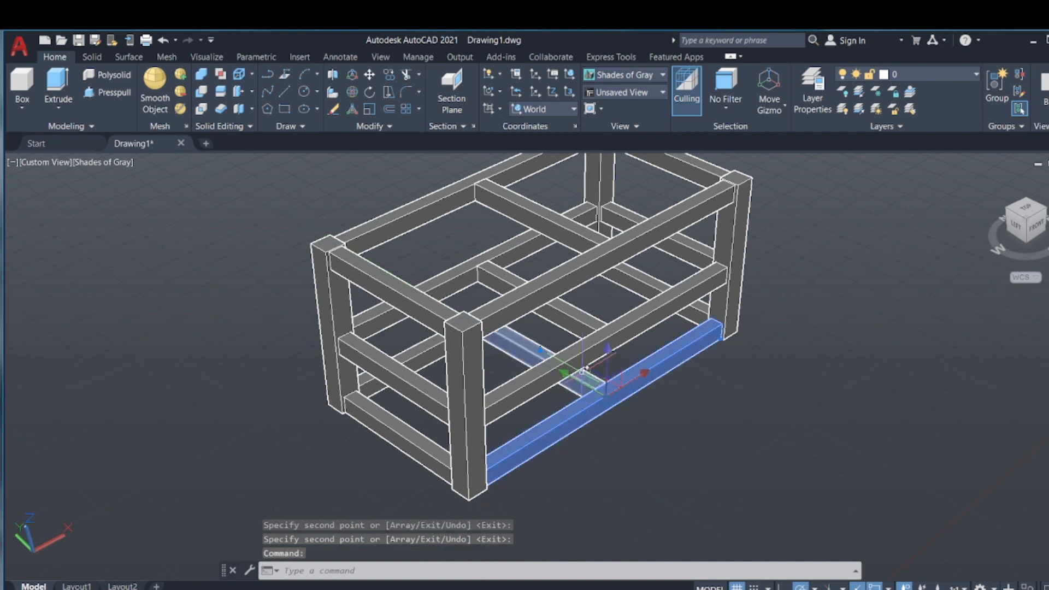
{"action": "left_click", "coordinate": [582, 373]}
{"action": "left_click", "coordinate": [434, 452]}
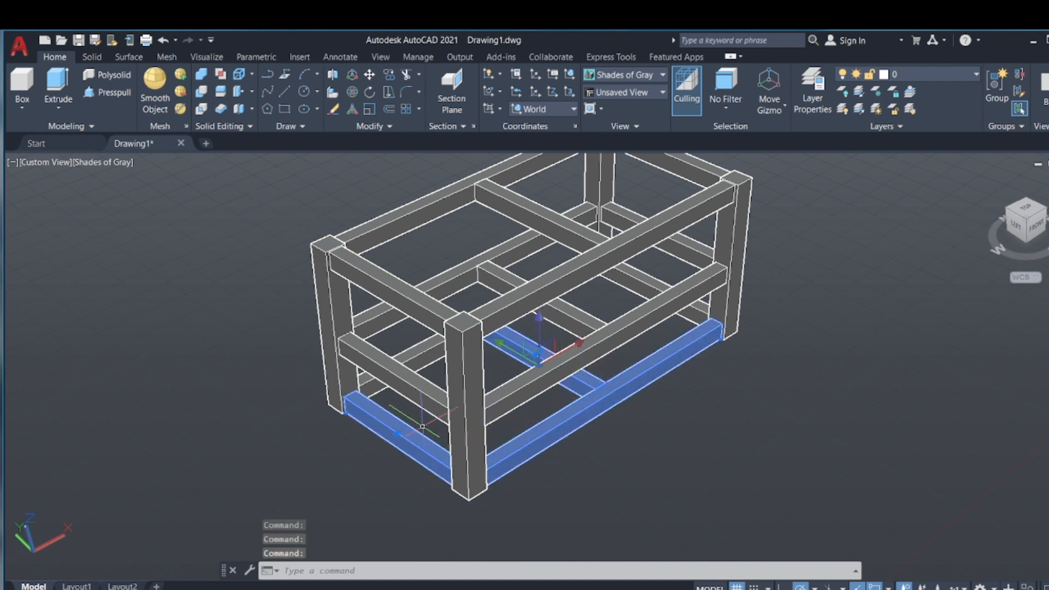
{"action": "left_click", "coordinate": [420, 354]}
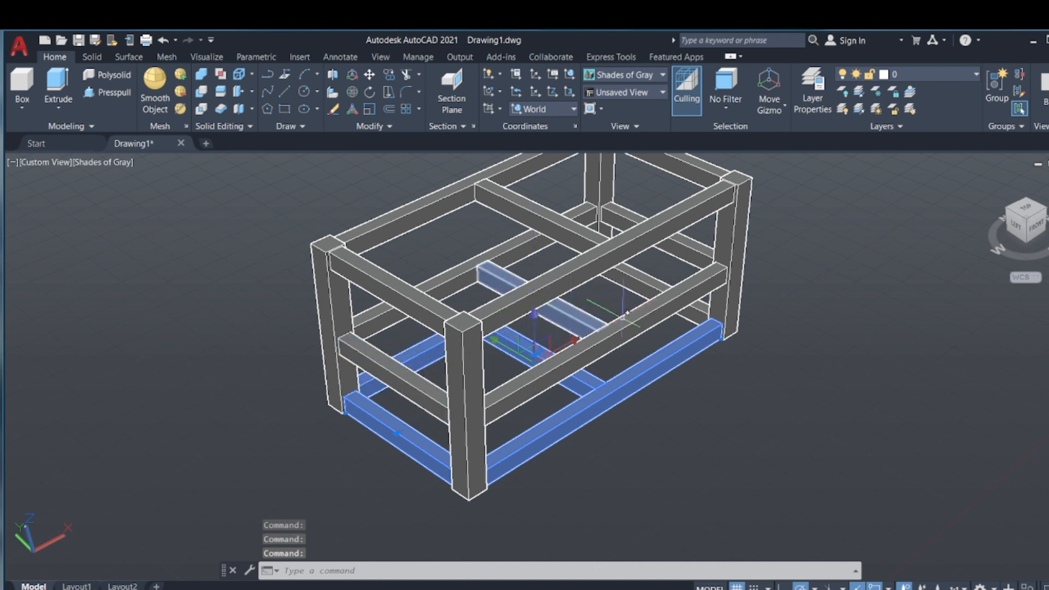
{"action": "left_click", "coordinate": [694, 308]}
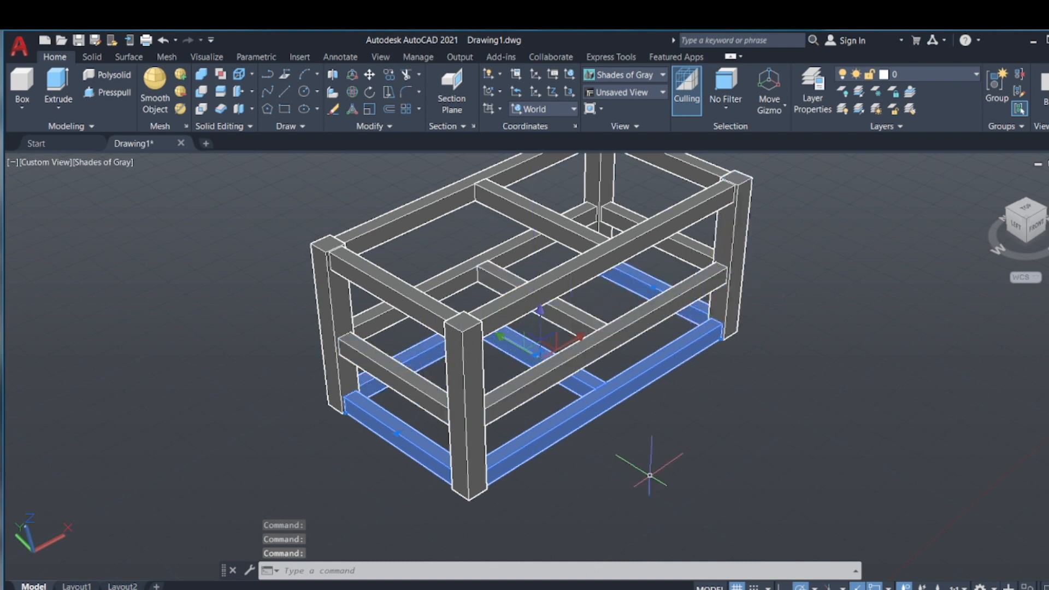
{"action": "key", "text": "Delete"}
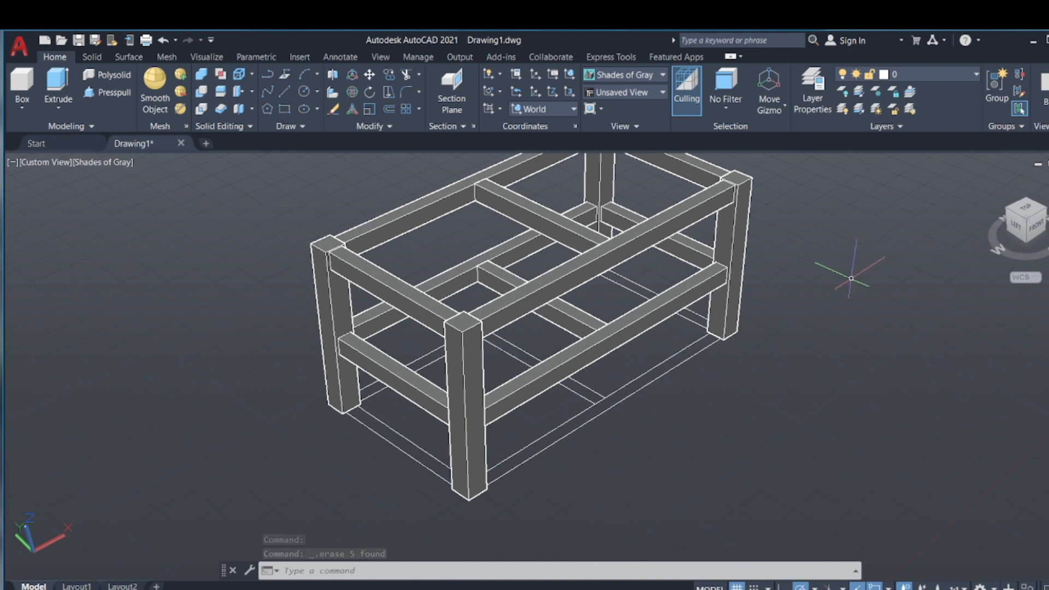
Step: In the top view, draw a rectangle around the whole frame, snapping to opposite outer corners of the columns
{"action": "left_click", "coordinate": [1025, 210]}
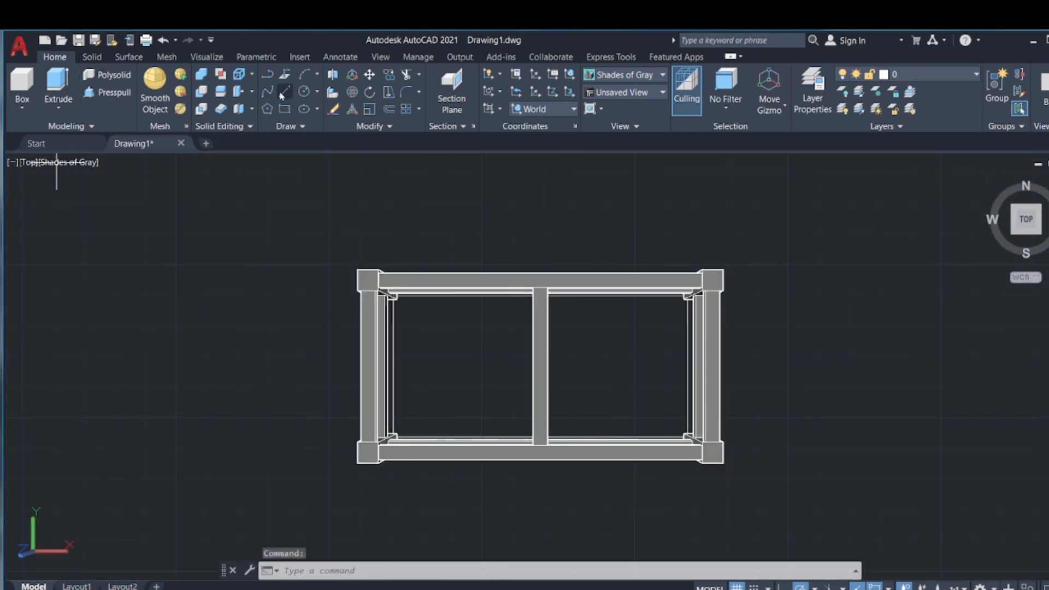
{"action": "left_click", "coordinate": [285, 109]}
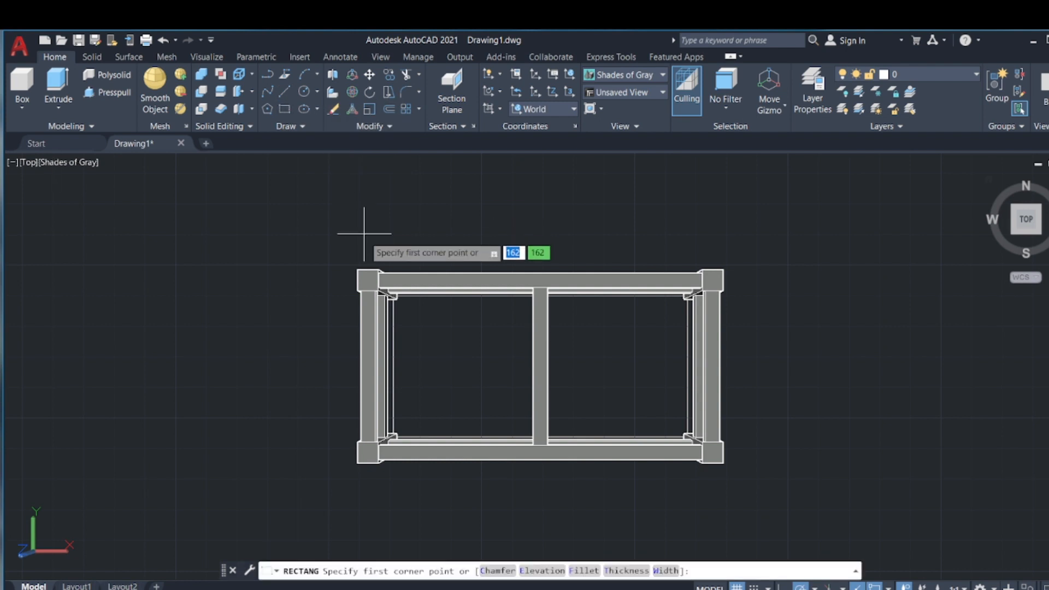
{"action": "left_click", "coordinate": [358, 270]}
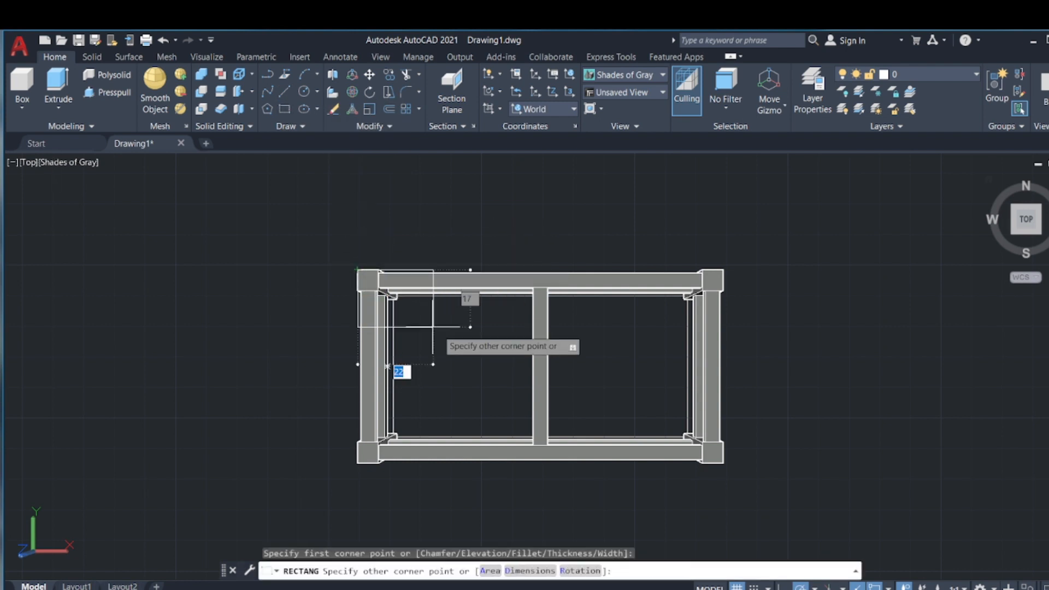
{"action": "left_click", "coordinate": [723, 463]}
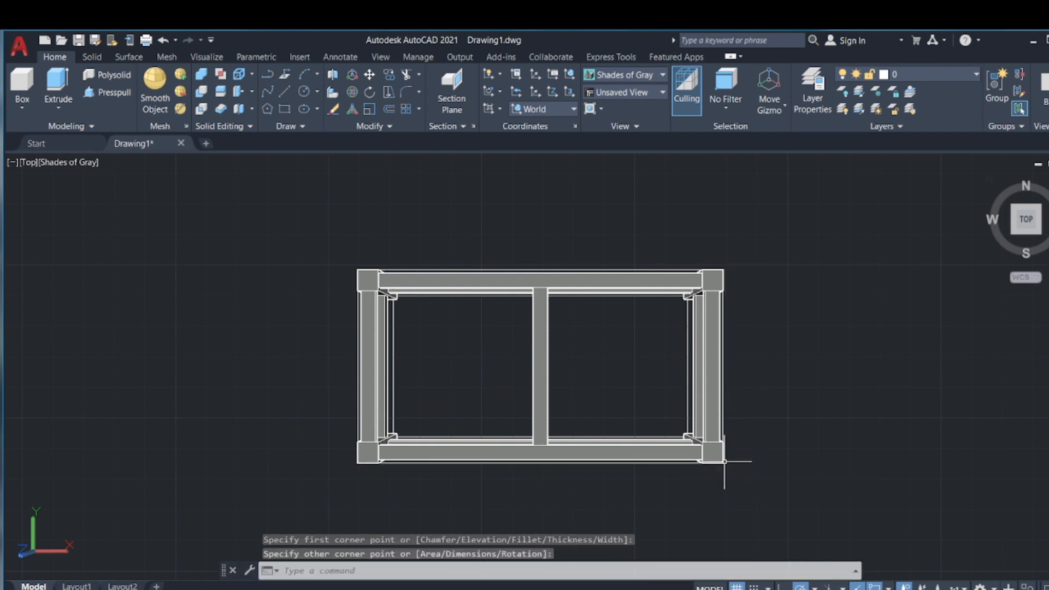
Step: Offset the rectangle around the frame outward by 5
{"action": "left_click", "coordinate": [389, 109]}
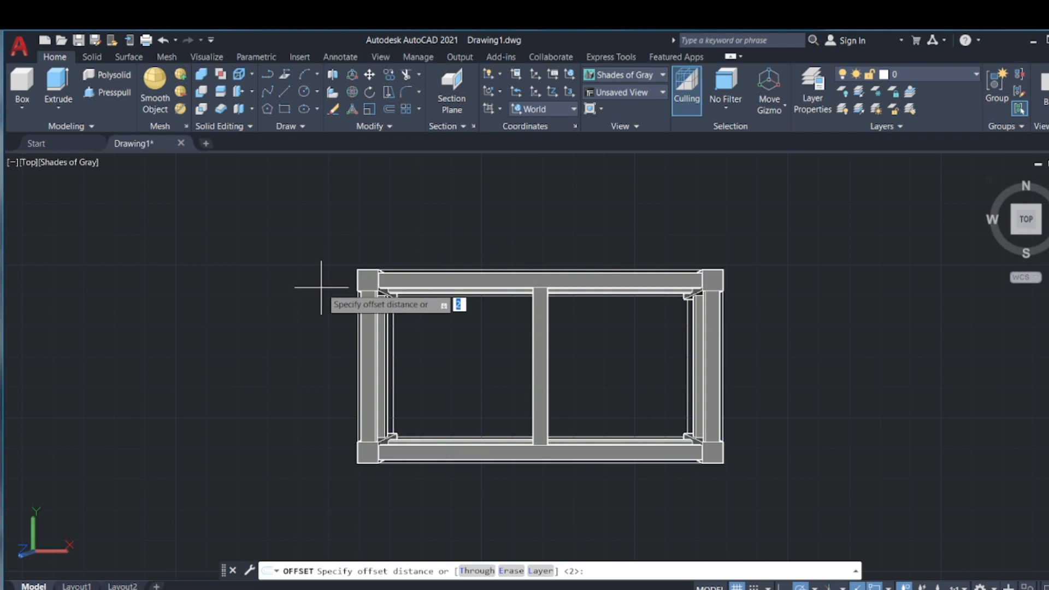
{"action": "type", "text": "5"}
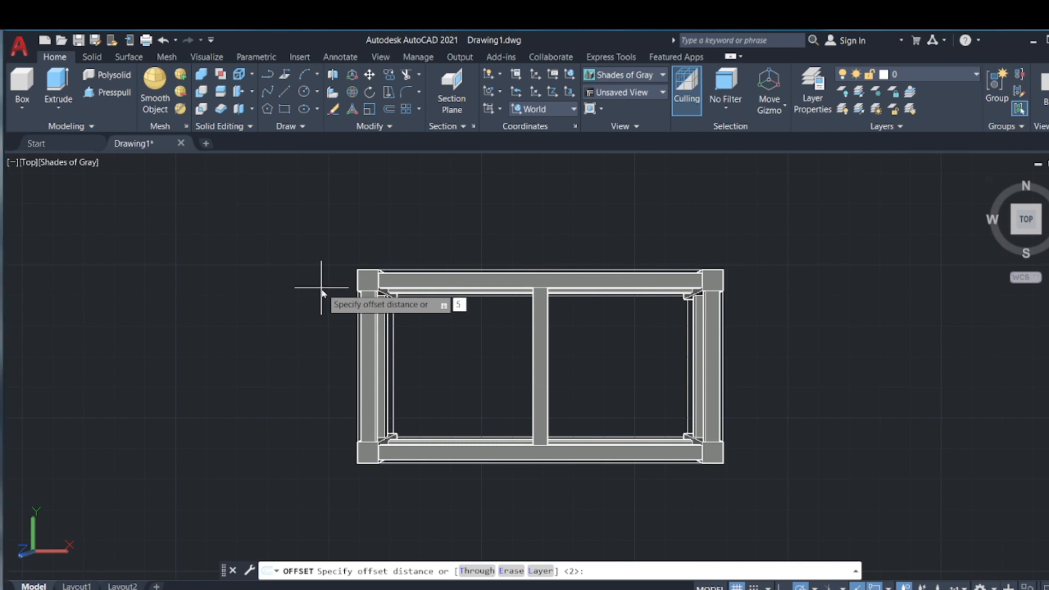
{"action": "key", "text": "Return"}
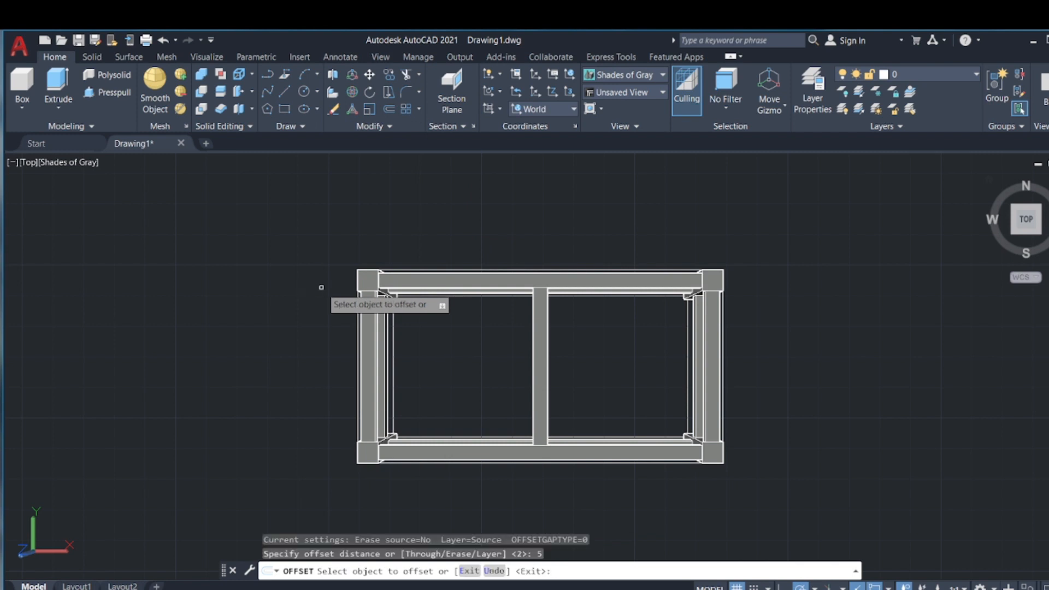
{"action": "left_click", "coordinate": [421, 269]}
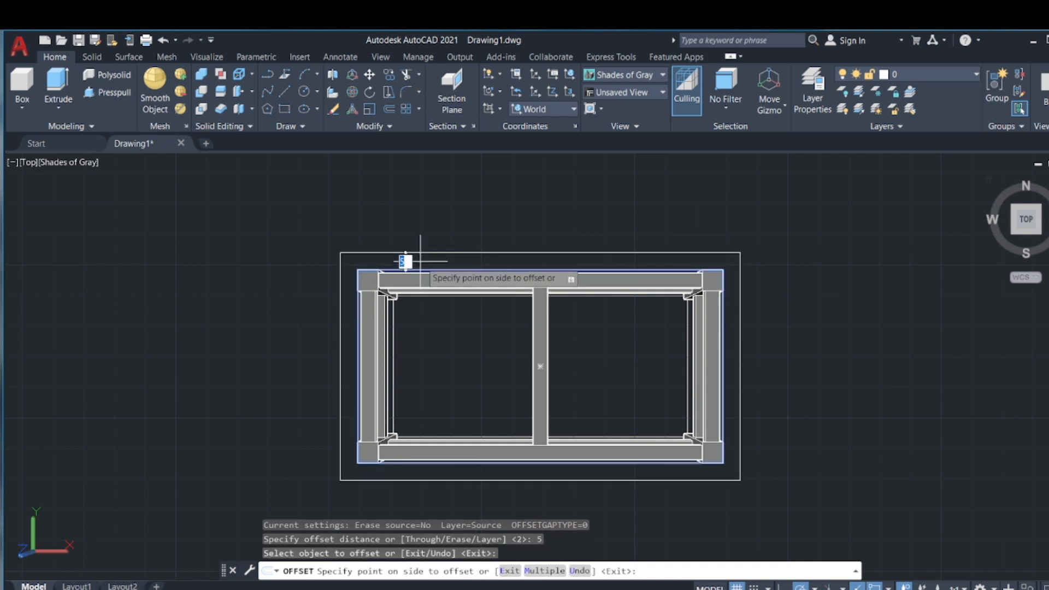
{"action": "left_click", "coordinate": [420, 257]}
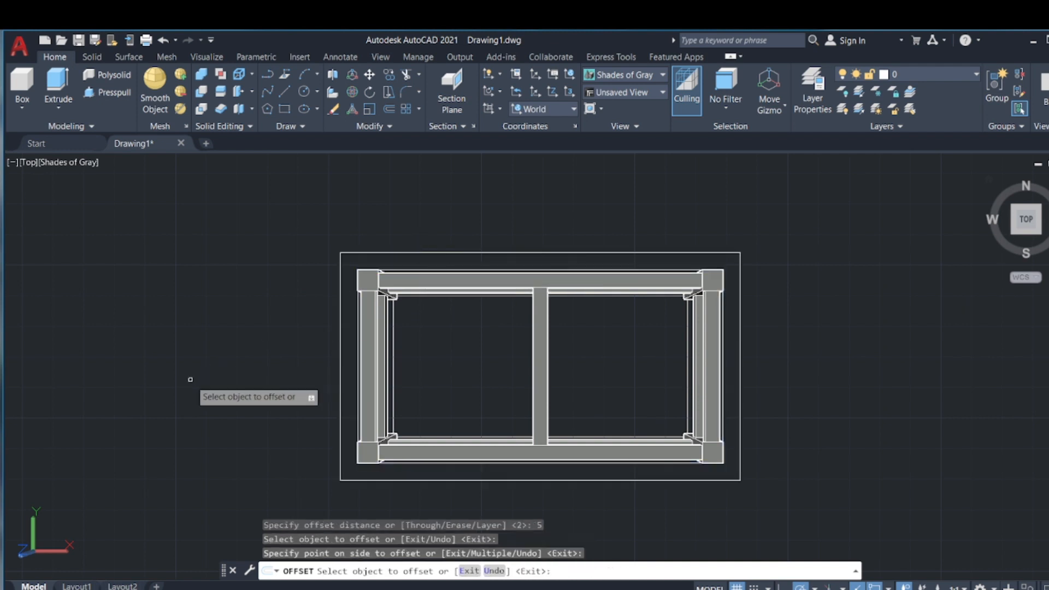
{"action": "key", "text": "Escape"}
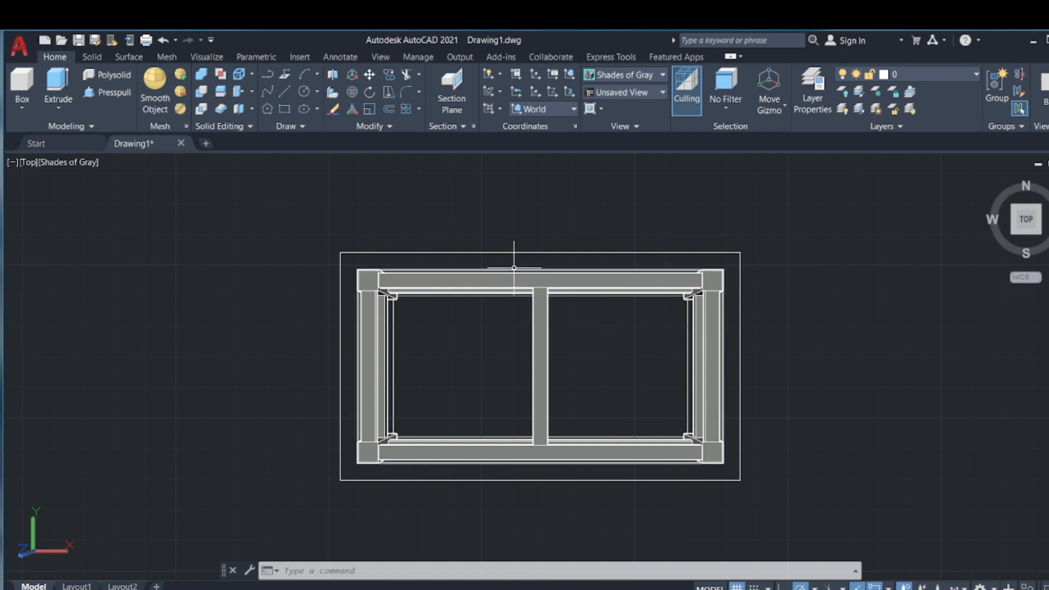
Step: Switch to the 3D home view and Presspull the outer offset rectangle to a height of 3 as the tabletop
{"action": "left_click", "coordinate": [513, 268]}
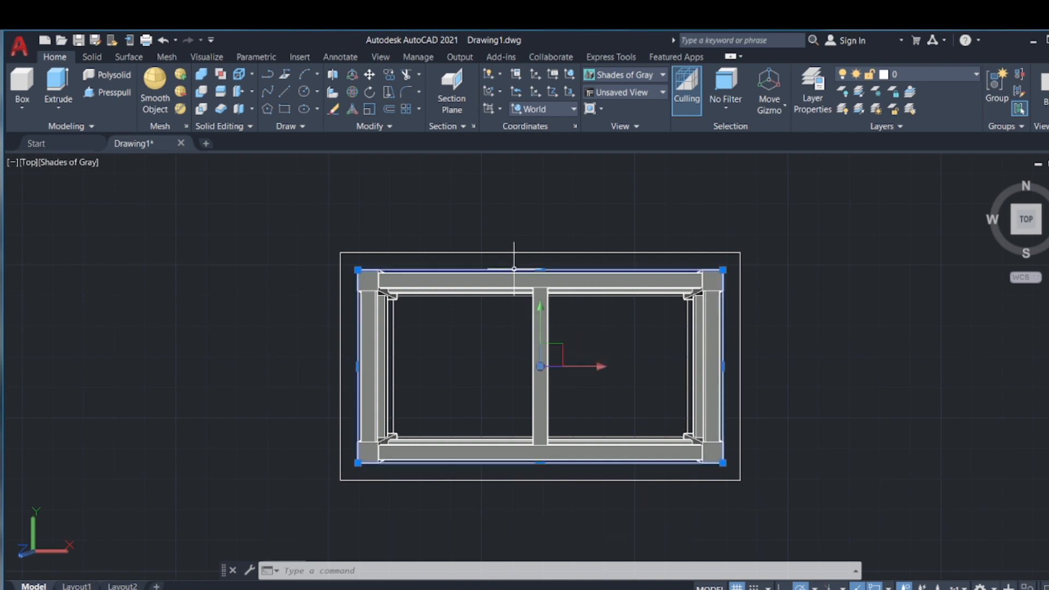
{"action": "left_click", "coordinate": [436, 439]}
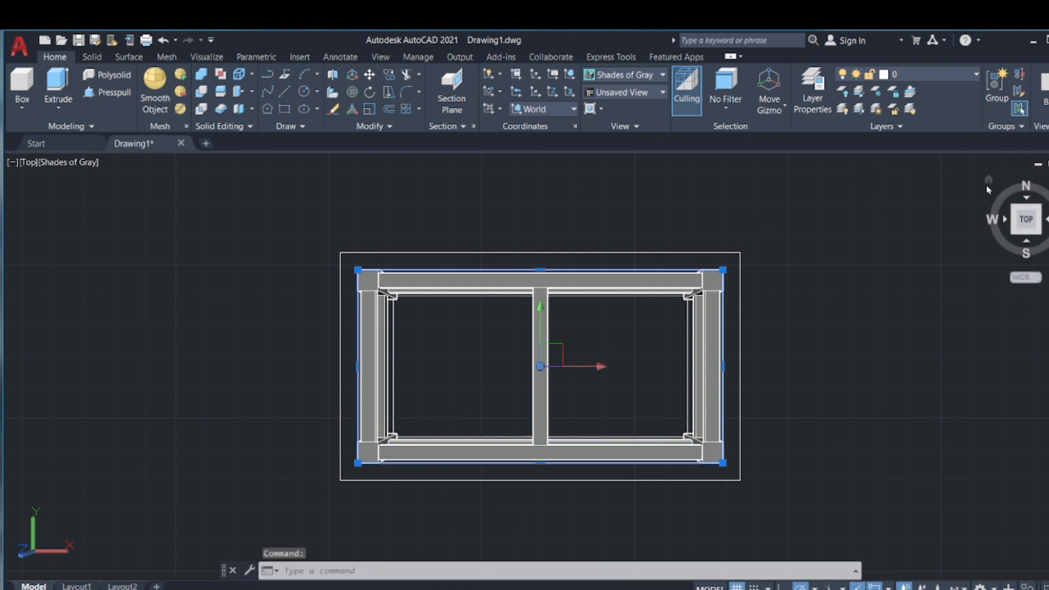
{"action": "left_click", "coordinate": [989, 180]}
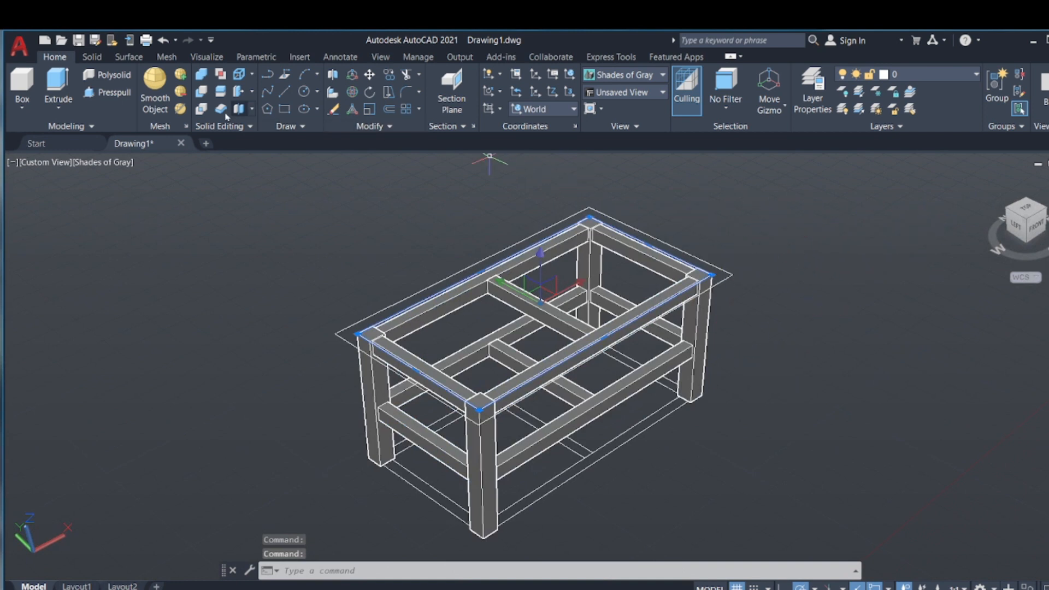
{"action": "left_click", "coordinate": [107, 92]}
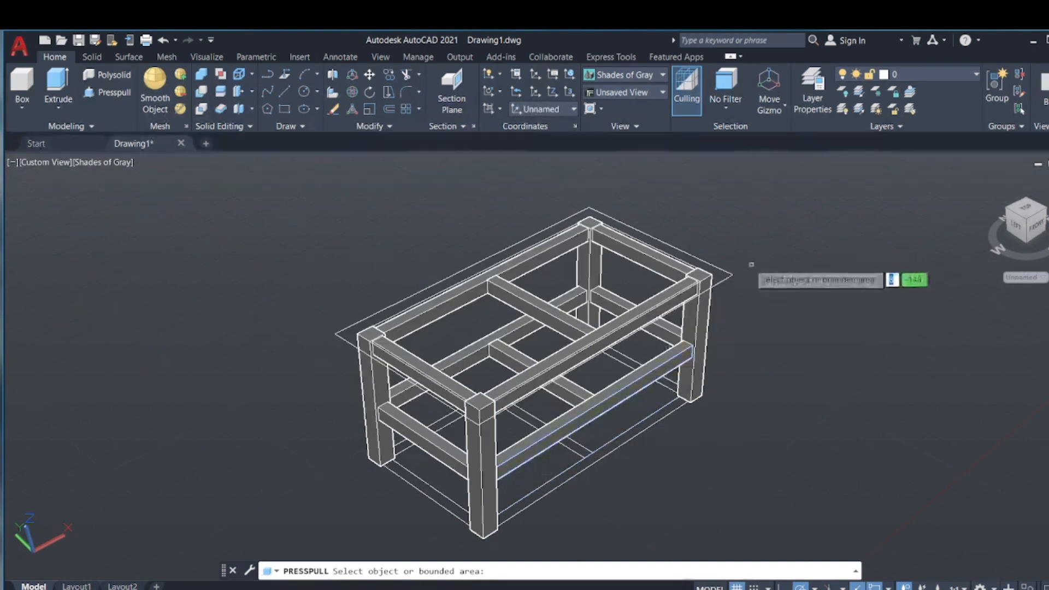
{"action": "left_click", "coordinate": [694, 260]}
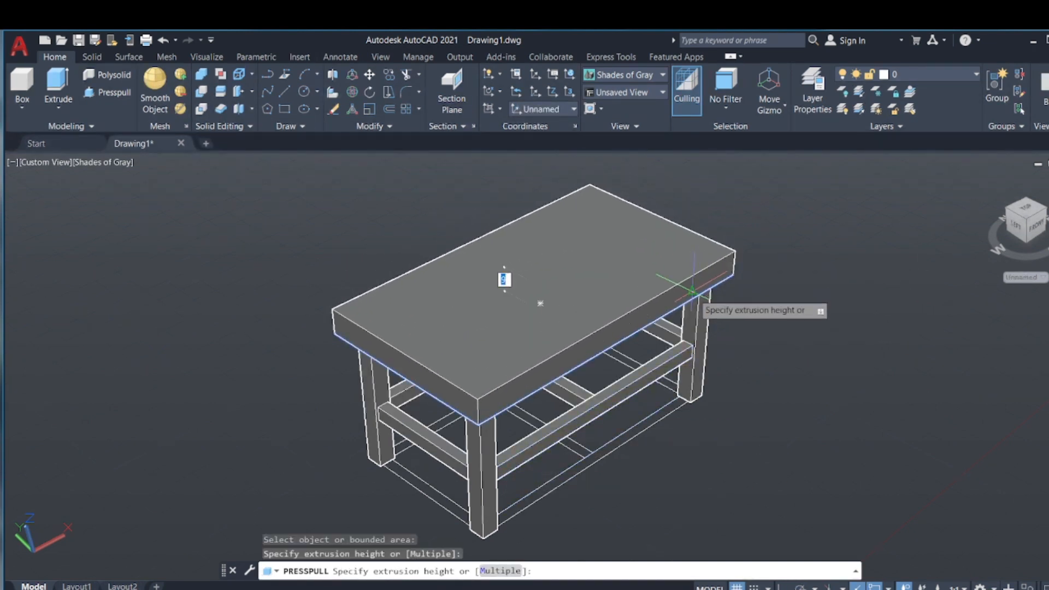
{"action": "type", "text": "3"}
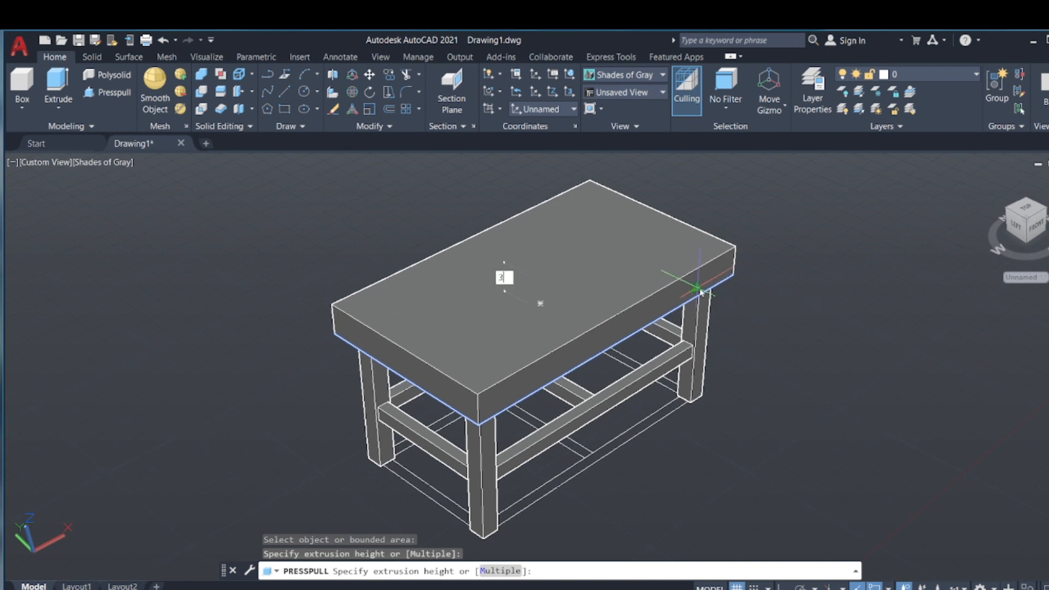
{"action": "key", "text": "Return"}
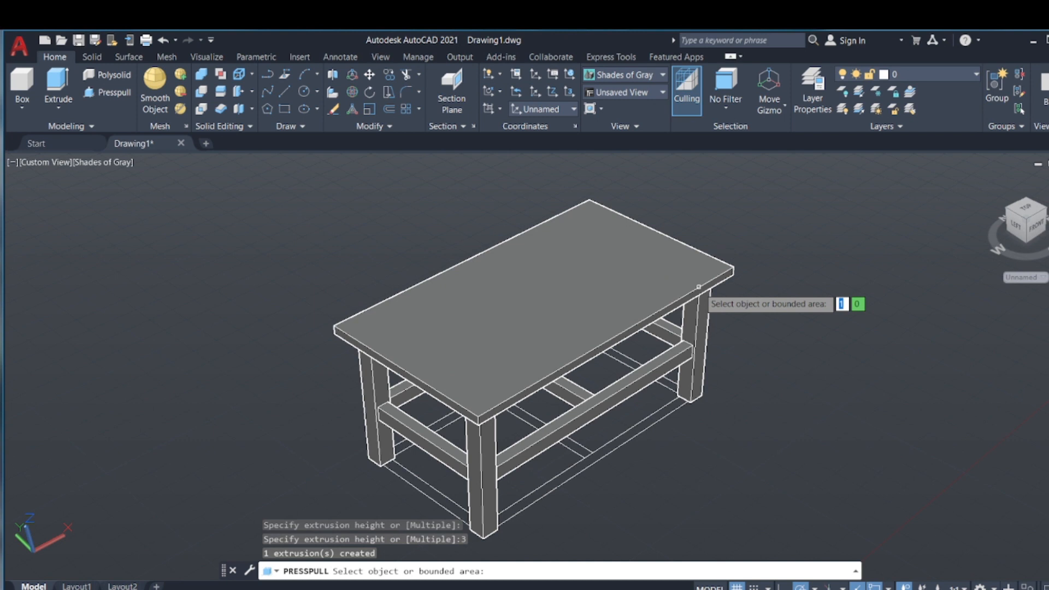
{"action": "key", "text": "Return"}
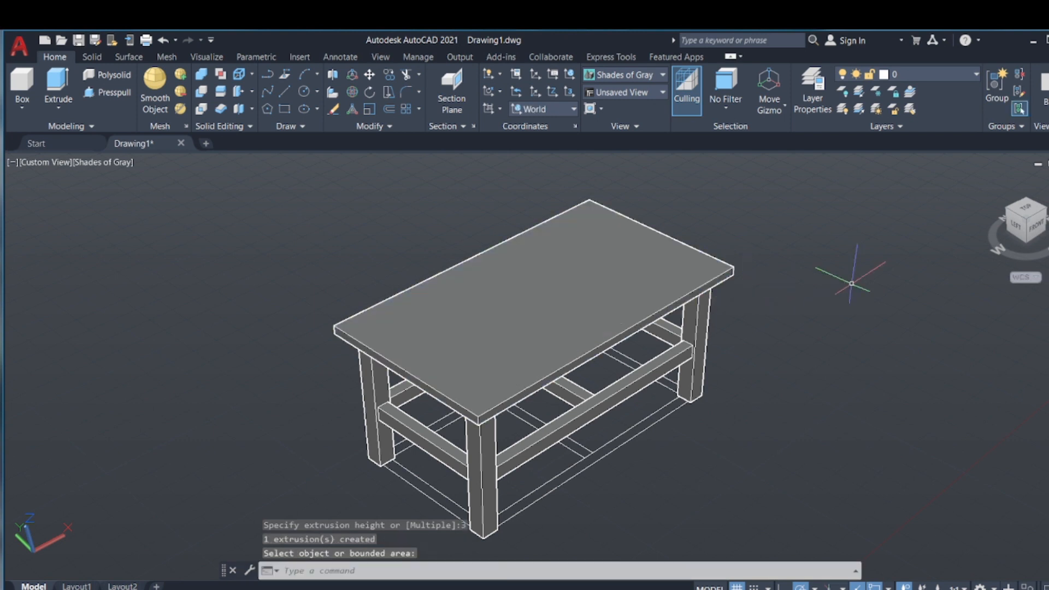
Step: Orbit to see beneath the tabletop and erase the leftover base outlines of the long sides, middle partition and one short end
{"action": "left_click", "coordinate": [1048, 394]}
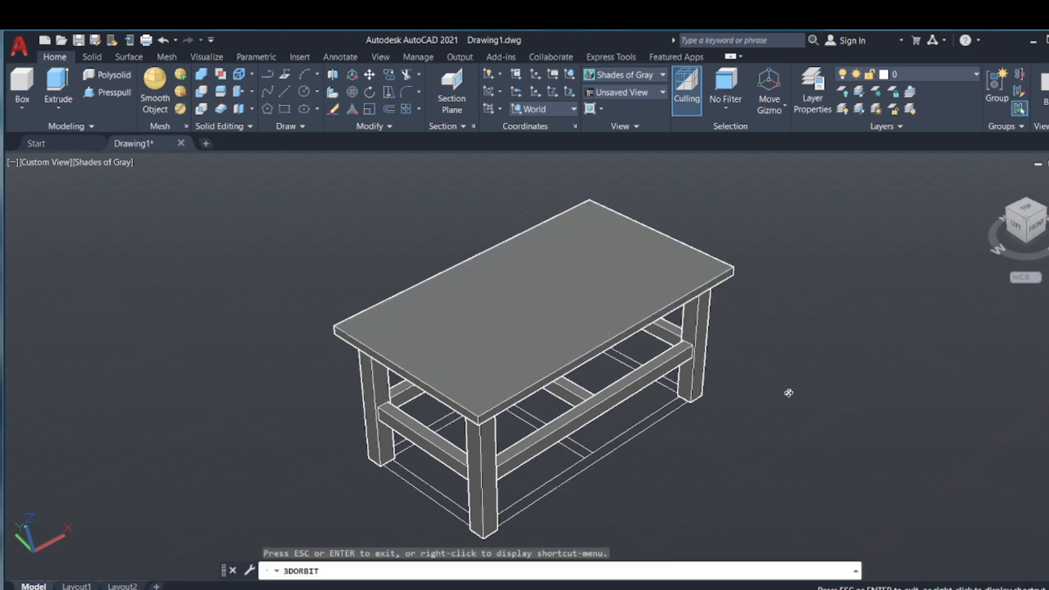
{"action": "left_click_drag", "start_coordinate": [710, 404], "coordinate": [434, 439]}
{"action": "key", "text": "Escape"}
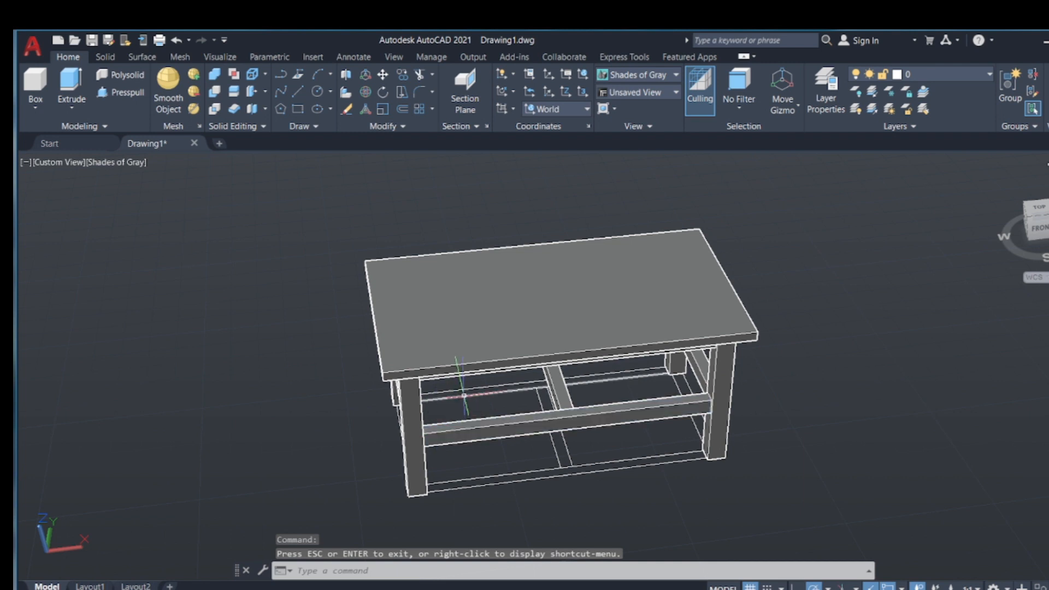
{"action": "left_click", "coordinate": [464, 395]}
{"action": "left_click", "coordinate": [560, 414]}
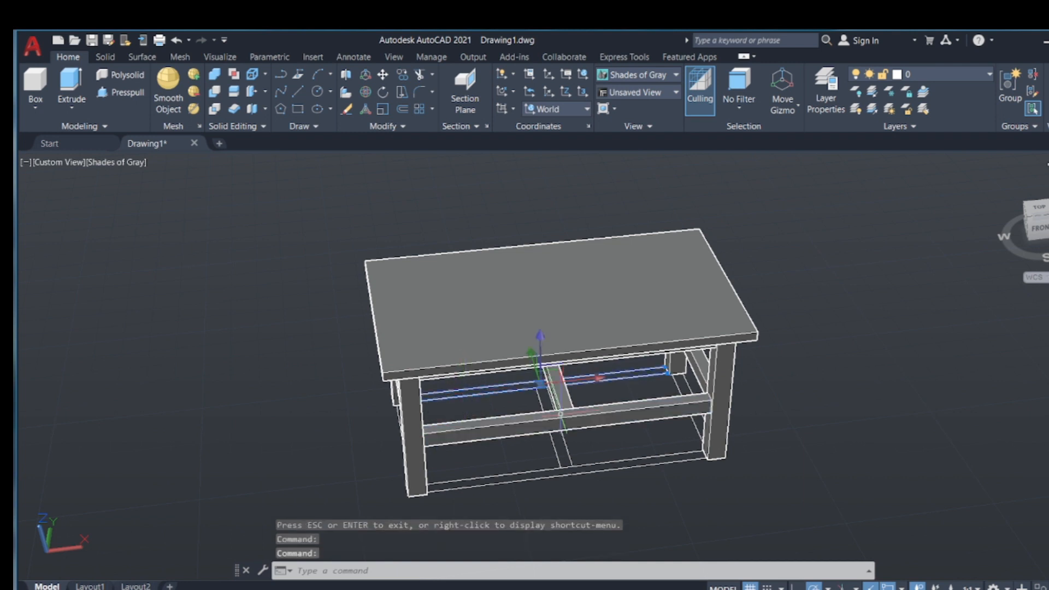
{"action": "left_click", "coordinate": [570, 444]}
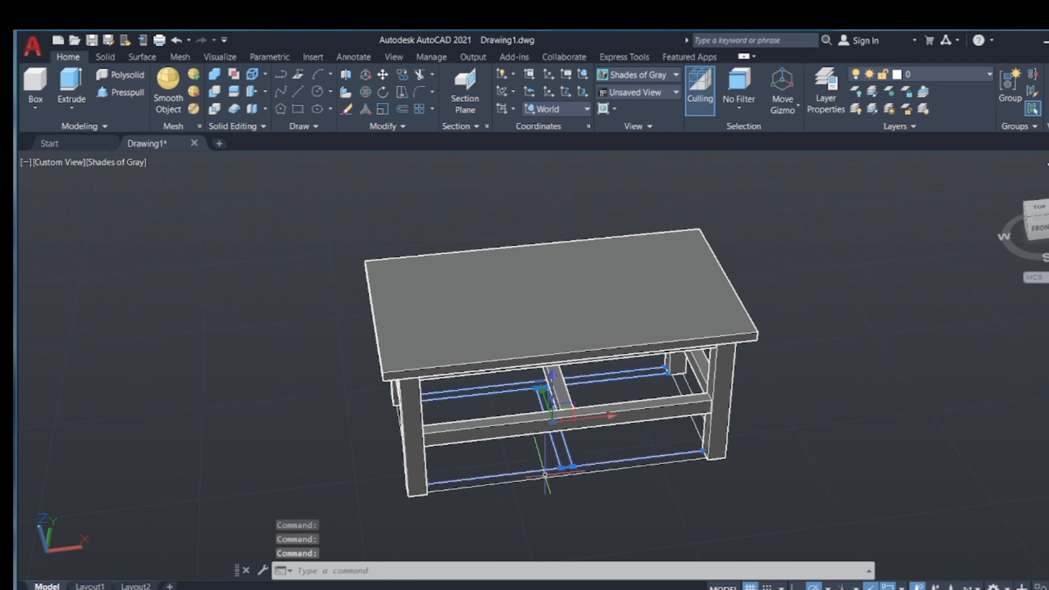
{"action": "left_click", "coordinate": [544, 474]}
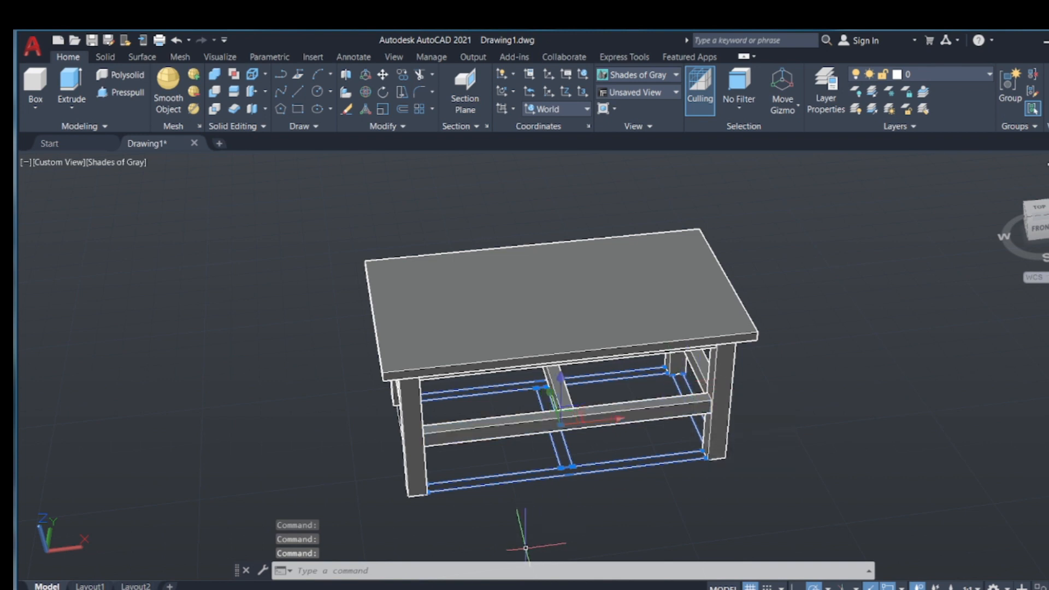
{"action": "key", "text": "Delete"}
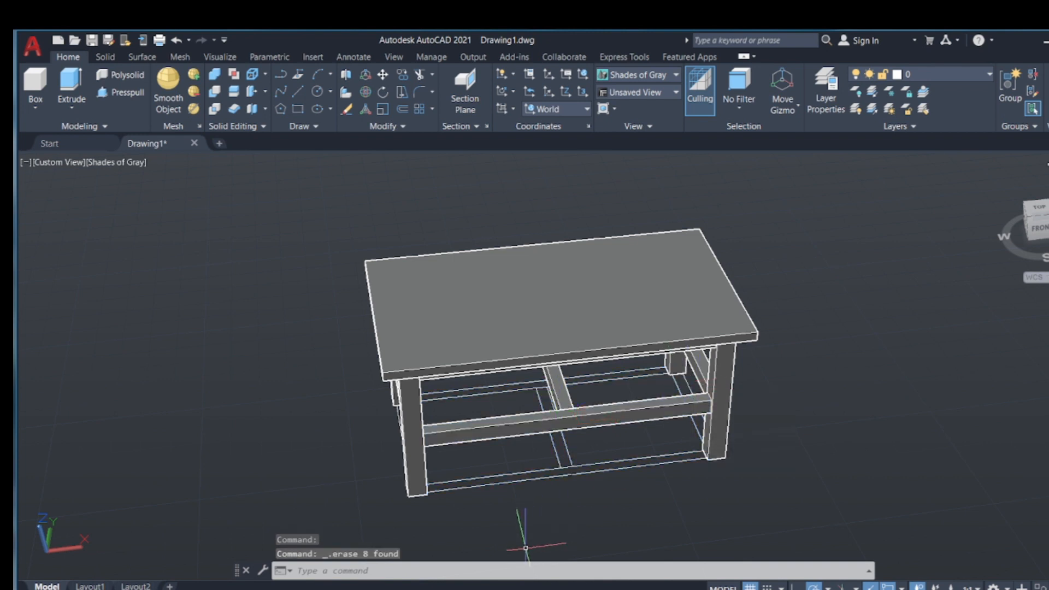
Step: Erase the duplicate outlines remaining at the table's base, including the lines at the other short end
{"action": "left_click", "coordinate": [601, 473]}
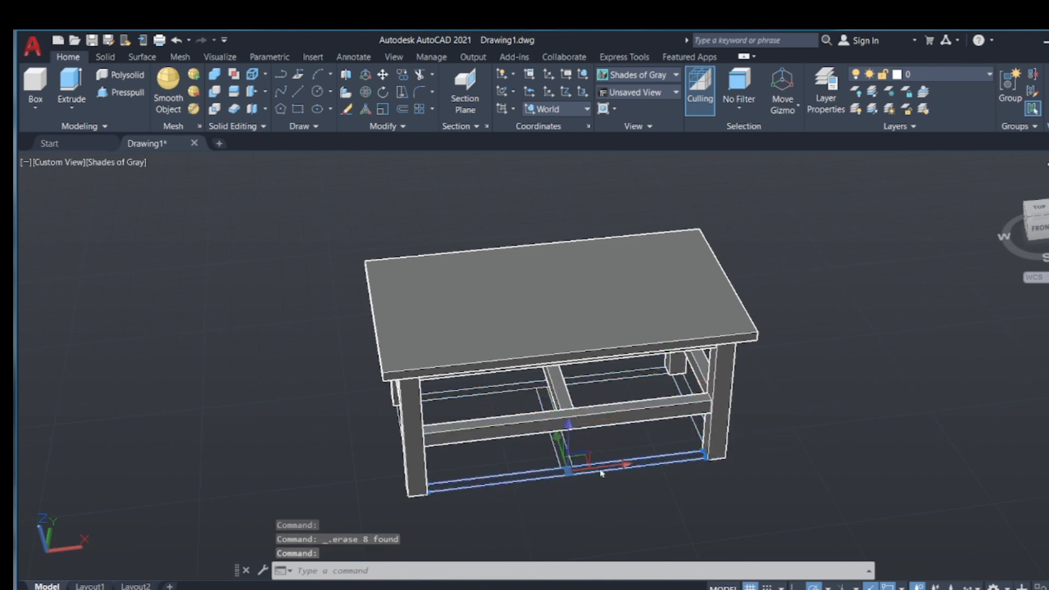
{"action": "left_click", "coordinate": [559, 445]}
{"action": "left_click", "coordinate": [523, 392]}
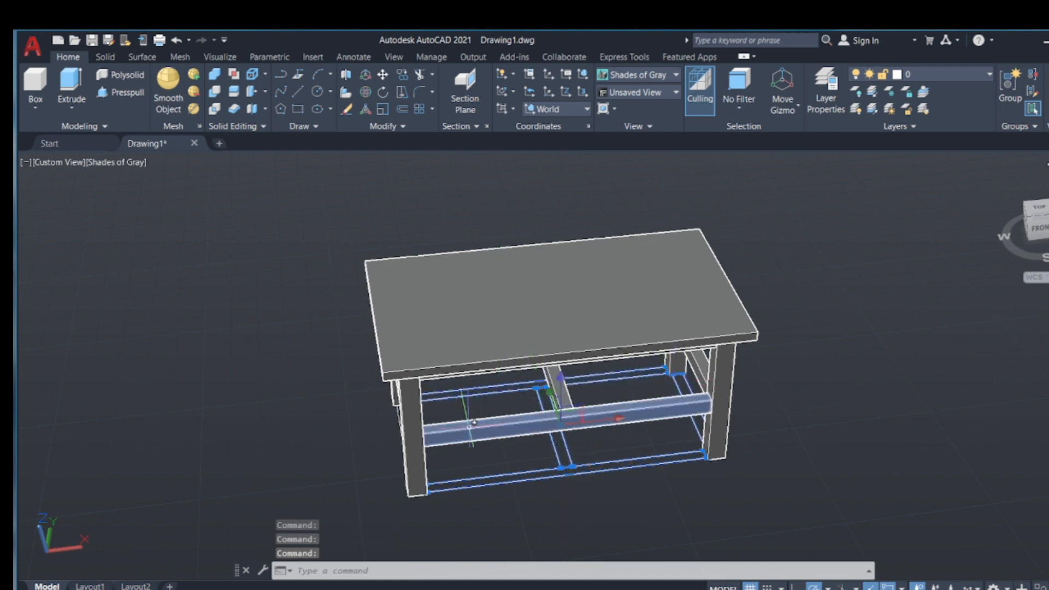
{"action": "middle_click_drag", "start_coordinate": [855, 399], "coordinate": [702, 428], "text": "shift"}
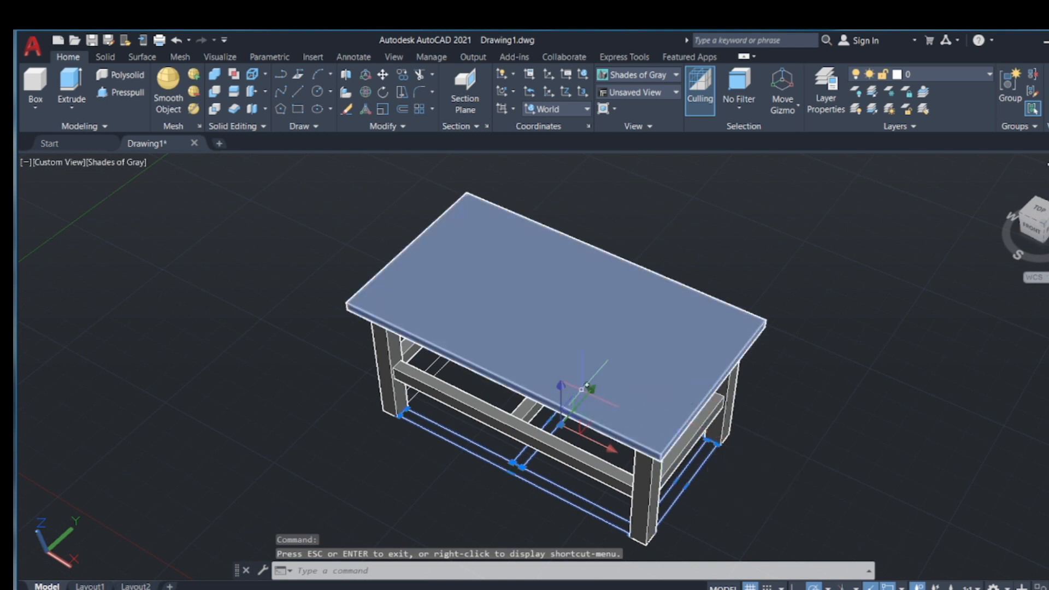
{"action": "left_click", "coordinate": [442, 367]}
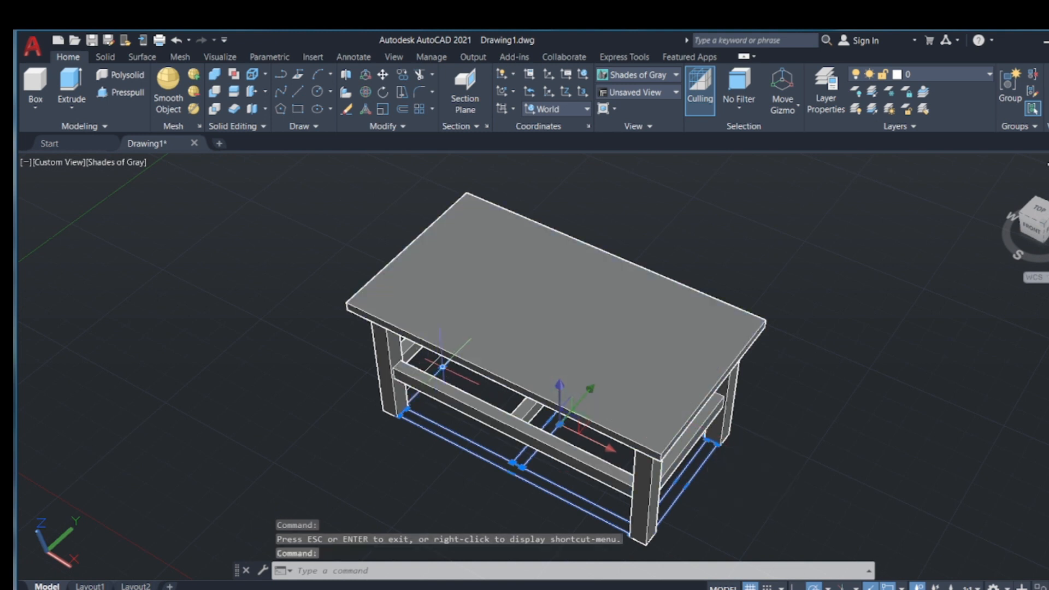
{"action": "left_click", "coordinate": [435, 362]}
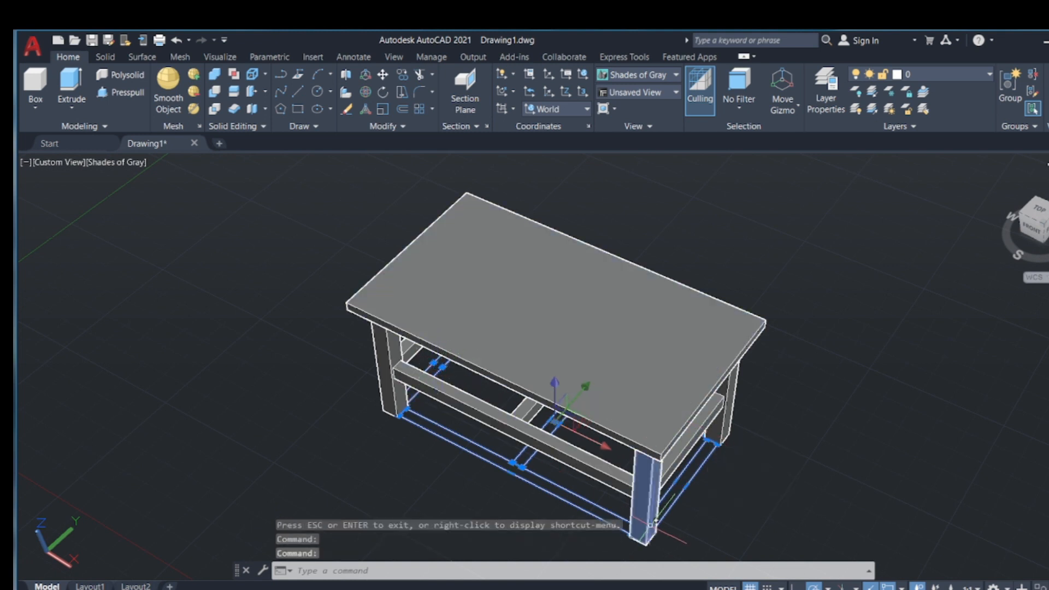
{"action": "key", "text": "Delete"}
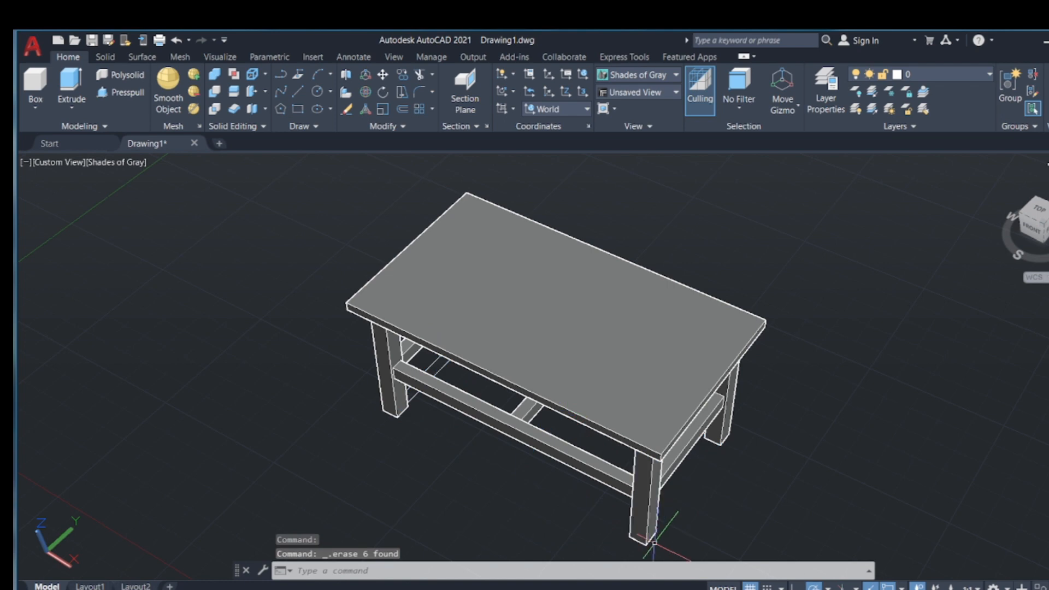
Step: Erase the leftover base outline between the two legs at the table's remaining short end
{"action": "middle_click_drag", "start_coordinate": [466, 458], "coordinate": [675, 409], "text": "shift"}
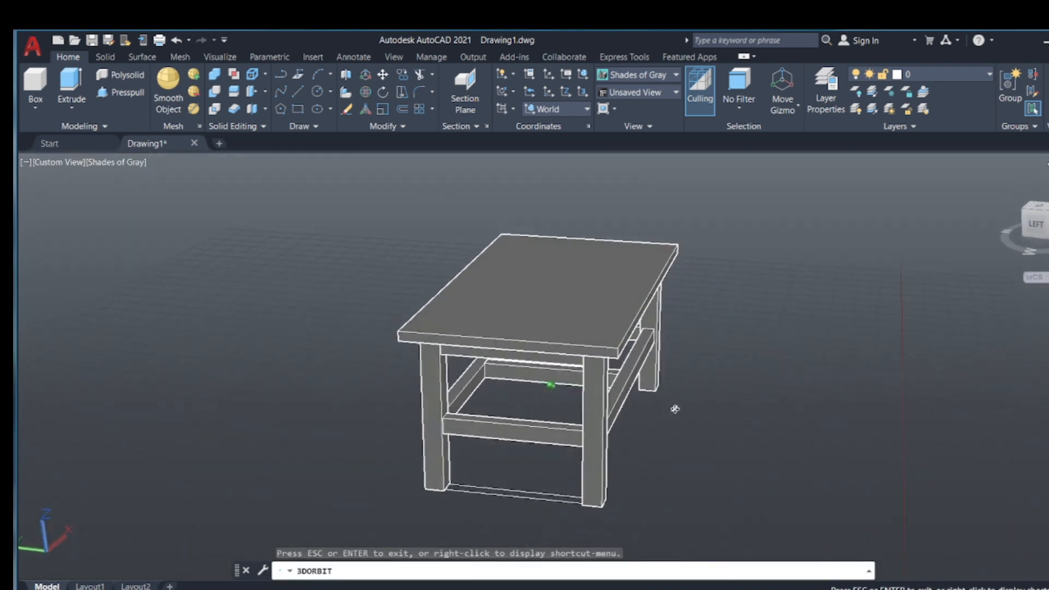
{"action": "middle_click_drag", "start_coordinate": [578, 424], "coordinate": [620, 407], "text": "shift"}
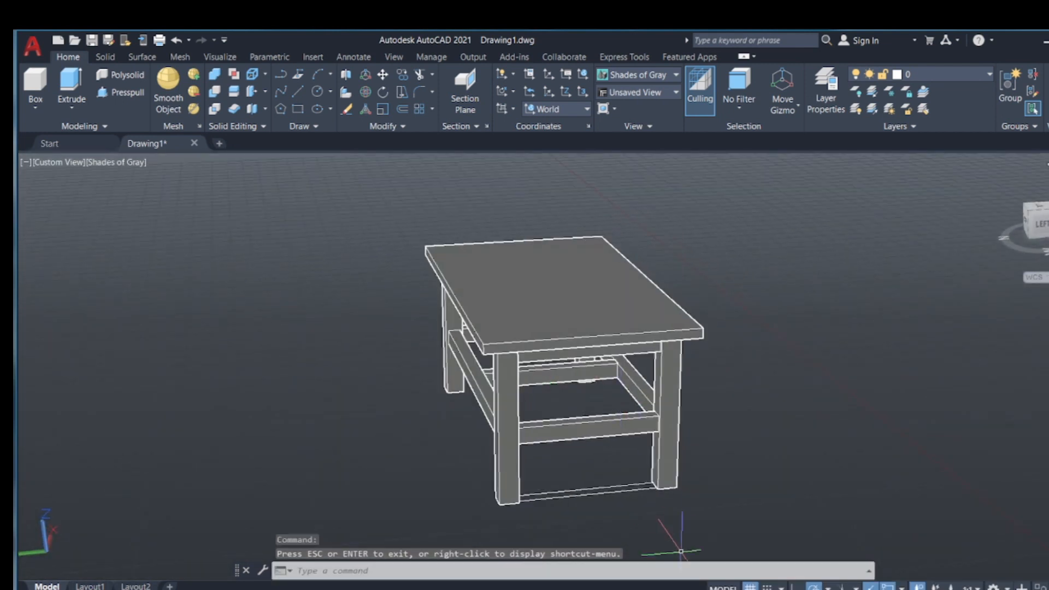
{"action": "left_click", "coordinate": [607, 451]}
{"action": "left_click", "coordinate": [605, 497]}
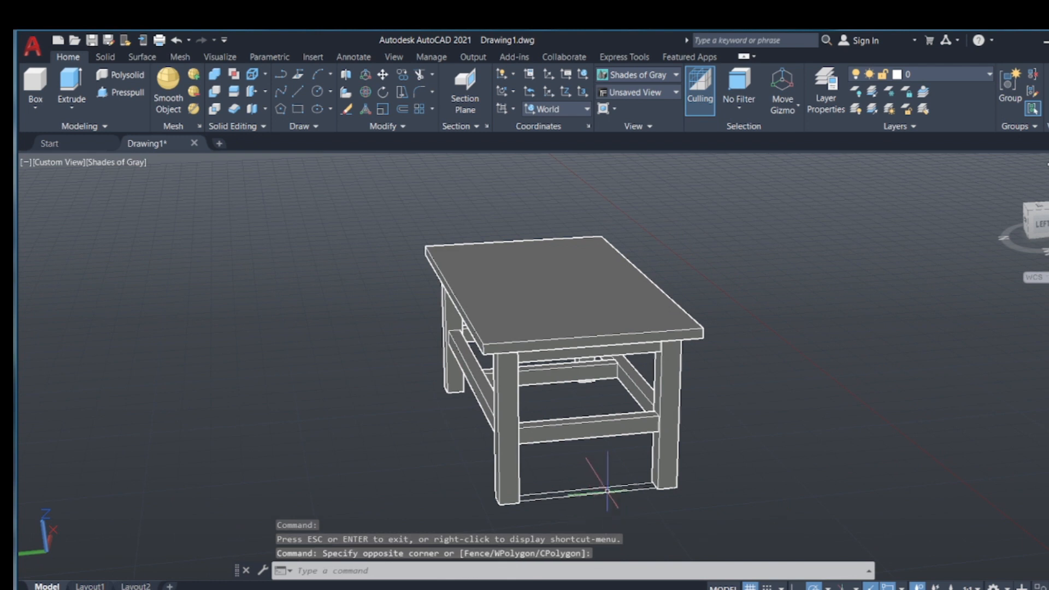
{"action": "left_click", "coordinate": [608, 485]}
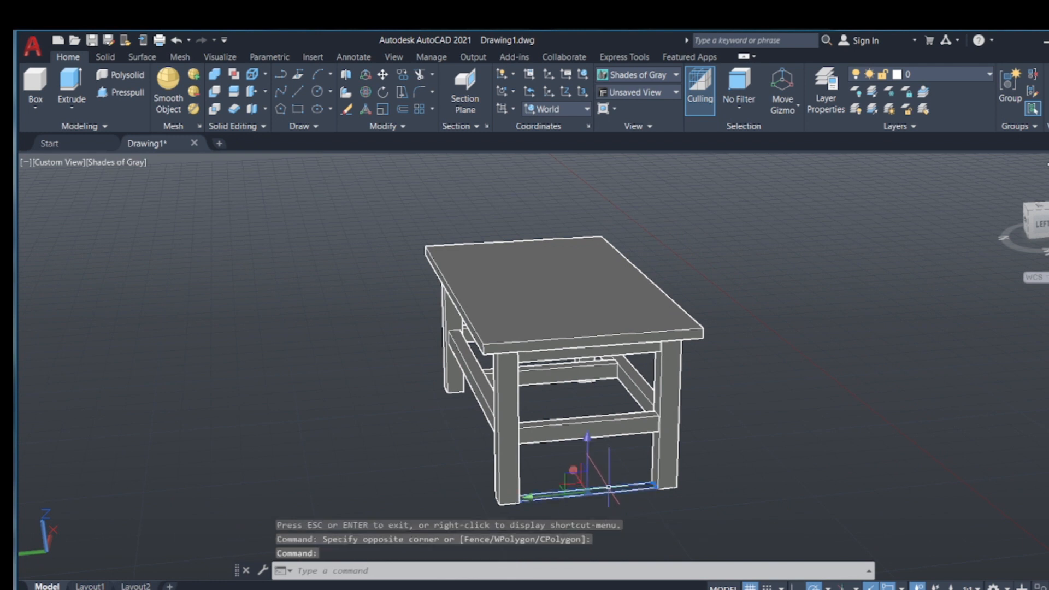
{"action": "key", "text": "Delete"}
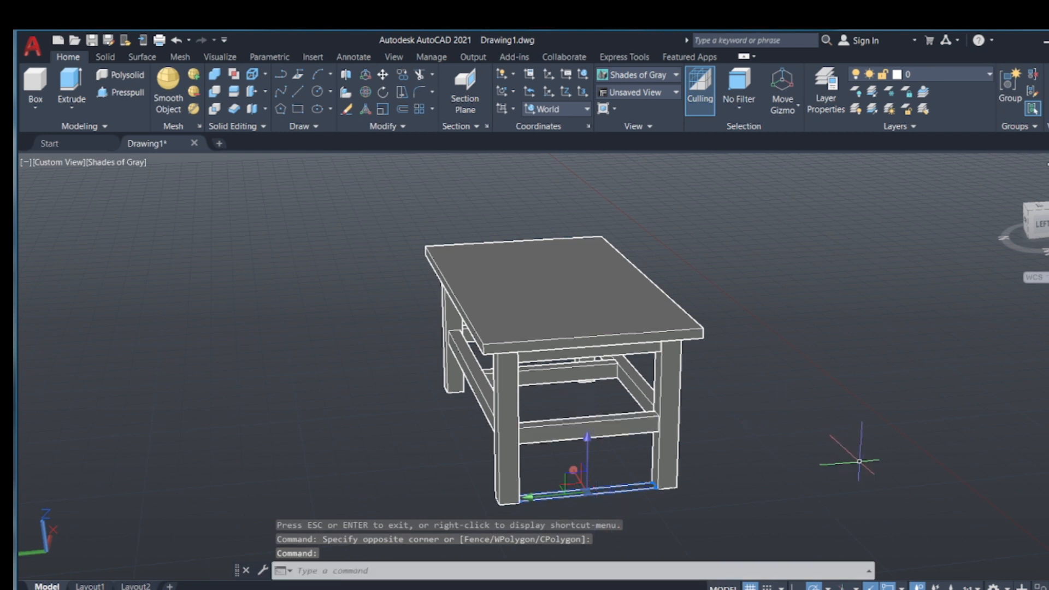
{"action": "key", "text": "Delete"}
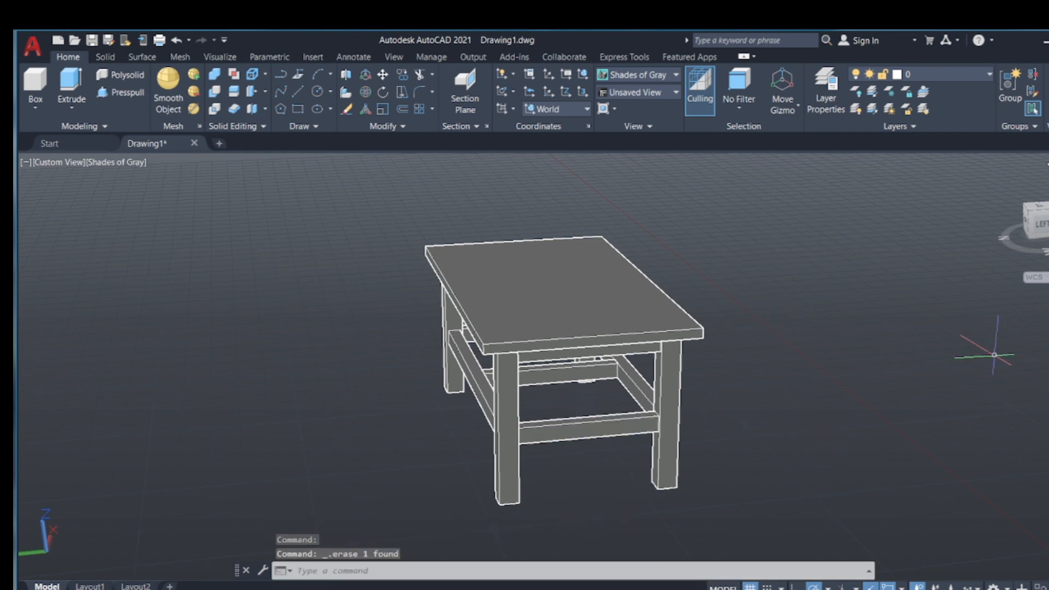
{"action": "left_click", "coordinate": [1048, 402]}
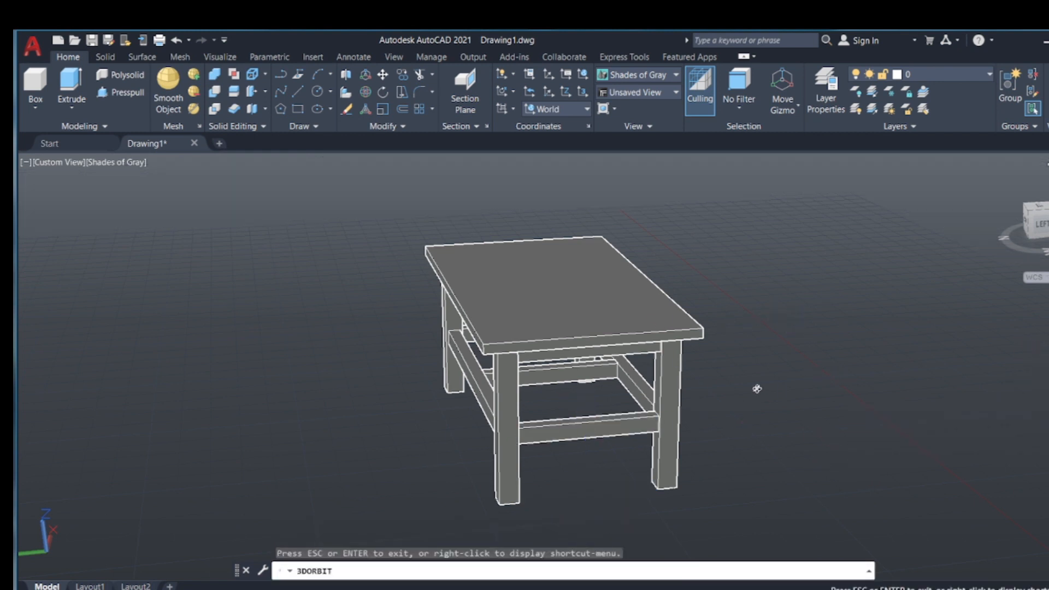
{"action": "left_click_drag", "start_coordinate": [756, 388], "coordinate": [637, 390]}
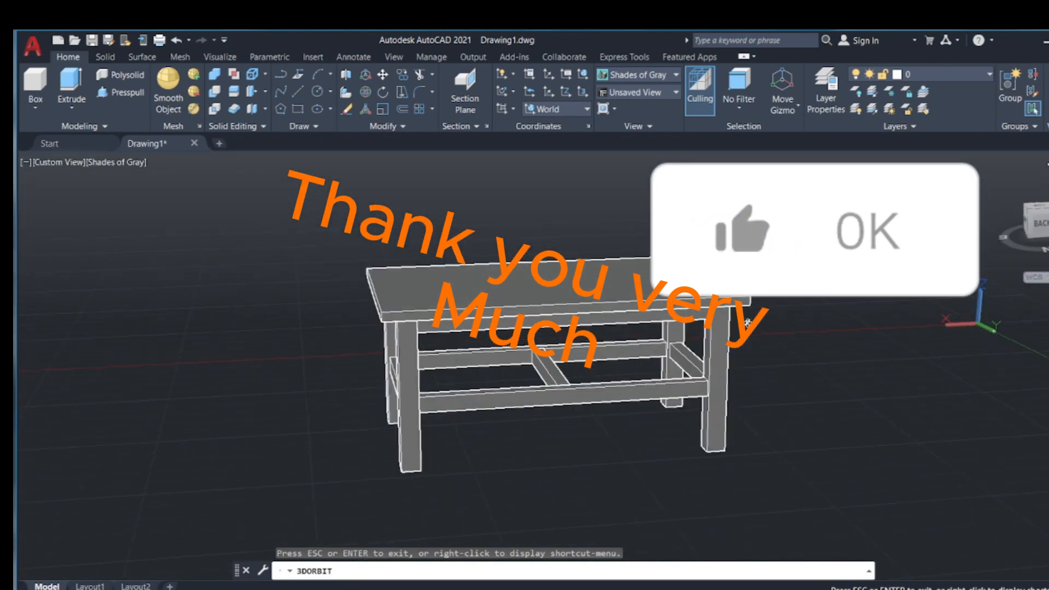
{"action": "left_click_drag", "start_coordinate": [747, 323], "coordinate": [722, 359]}
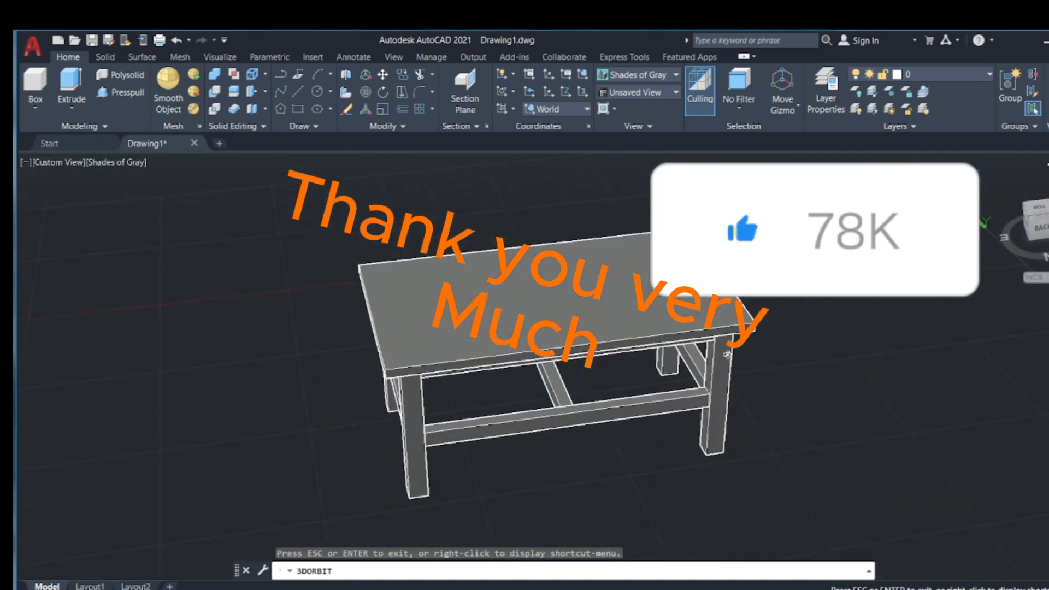